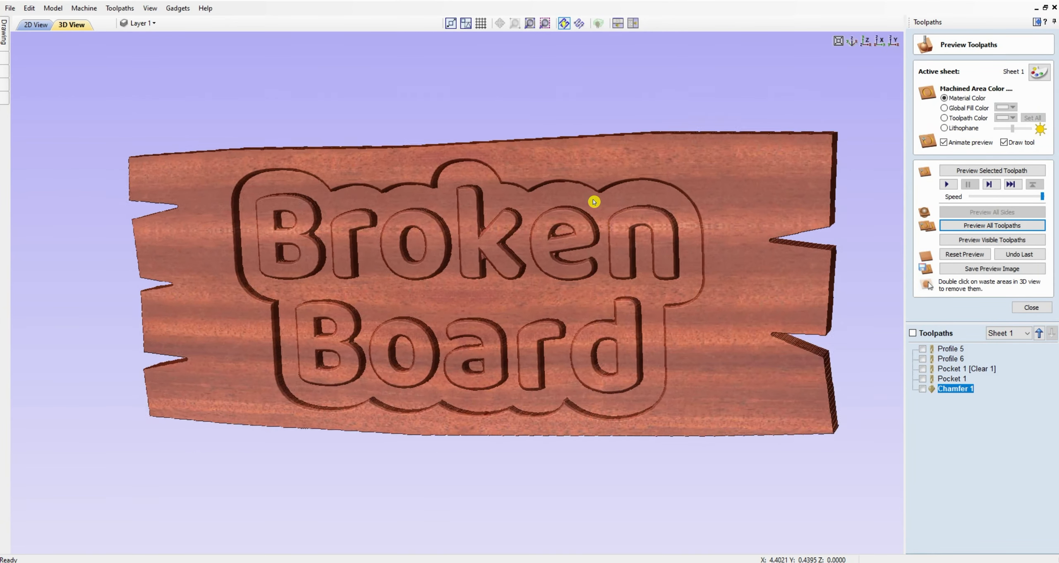
Examine the finished Broken Board sign preview from several angles.
{"action": "left_click_drag", "start_coordinate": [595, 201], "coordinate": [770, 182]}
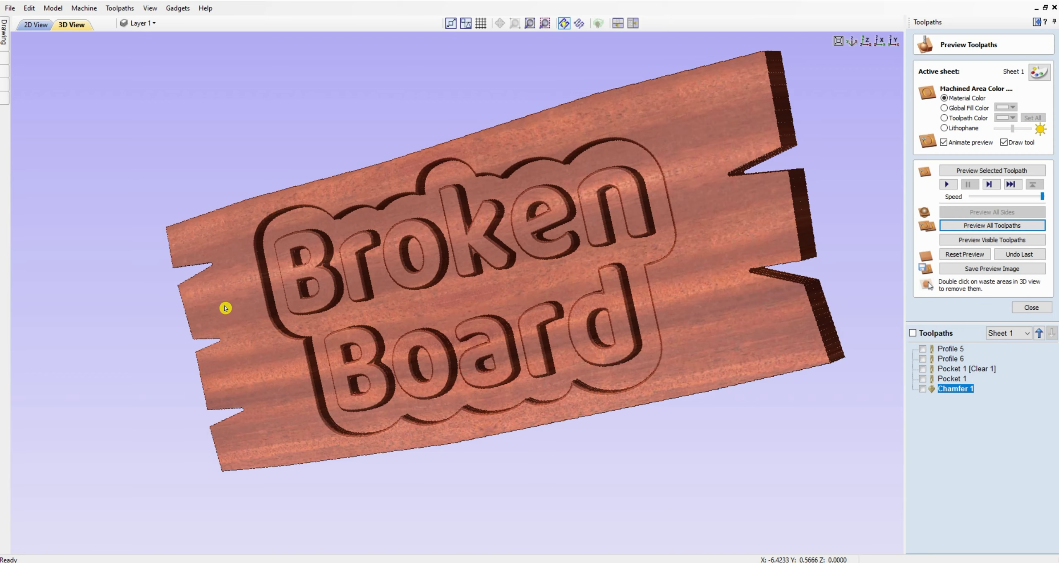
{"action": "left_click_drag", "start_coordinate": [225, 307], "coordinate": [722, 349]}
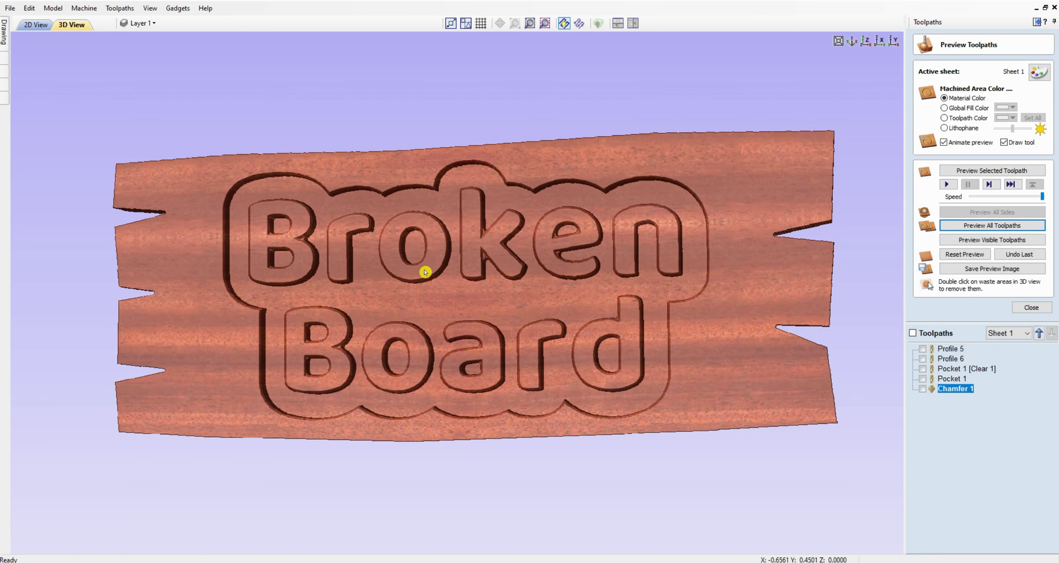
{"action": "left_click_drag", "start_coordinate": [782, 327], "coordinate": [674, 225]}
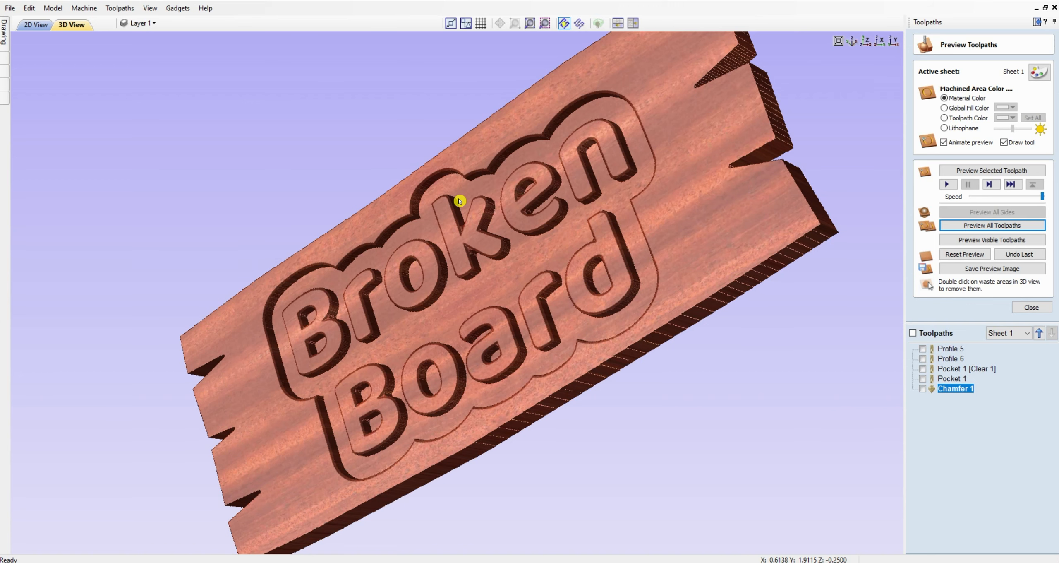
{"action": "left_click_drag", "start_coordinate": [709, 290], "coordinate": [696, 319]}
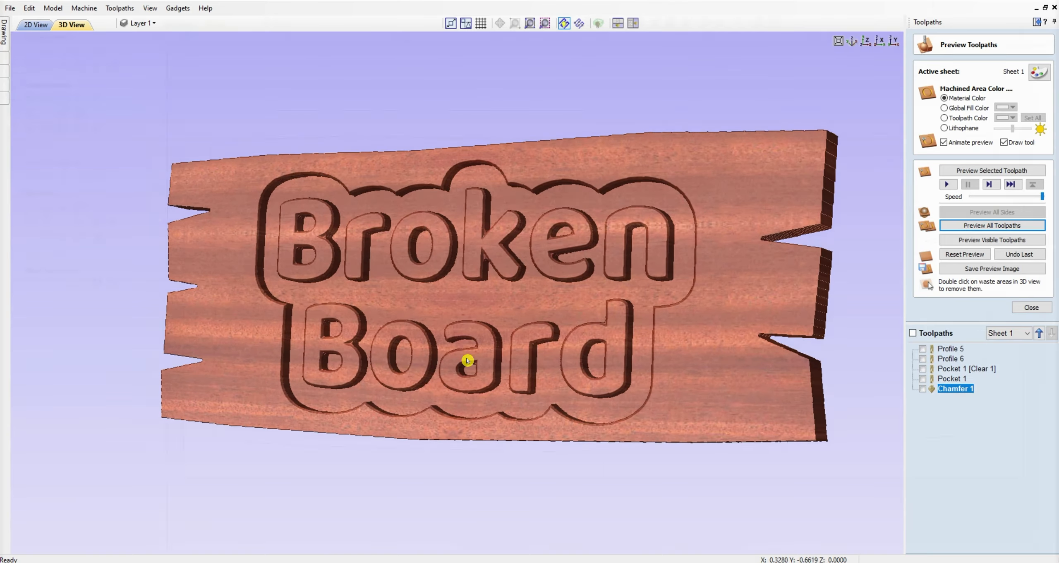
Rename the layer holding the broken-board outline, Layer 1, as Profile.
{"action": "key", "text": "F2"}
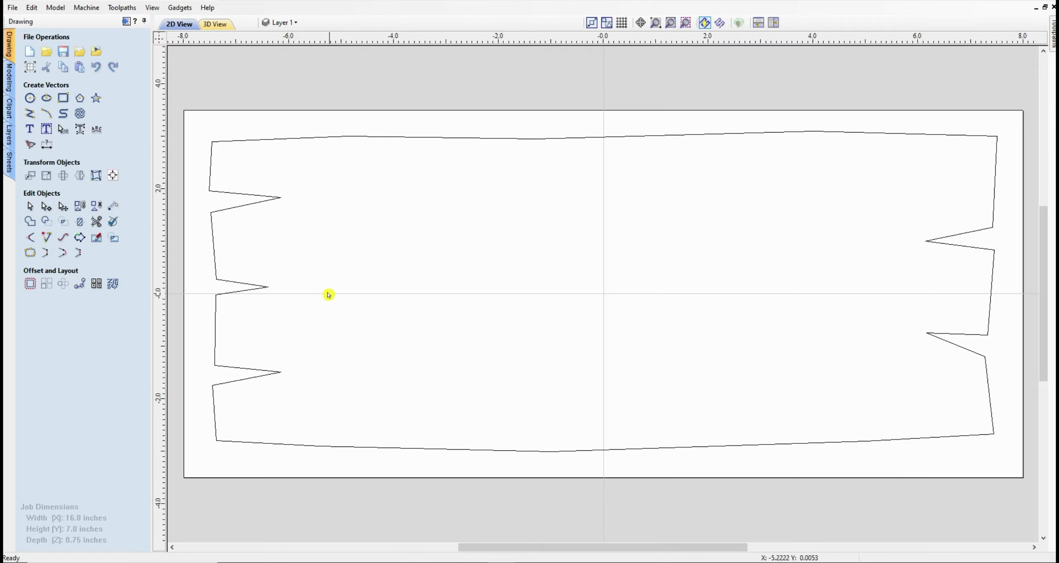
{"action": "left_click", "coordinate": [270, 139]}
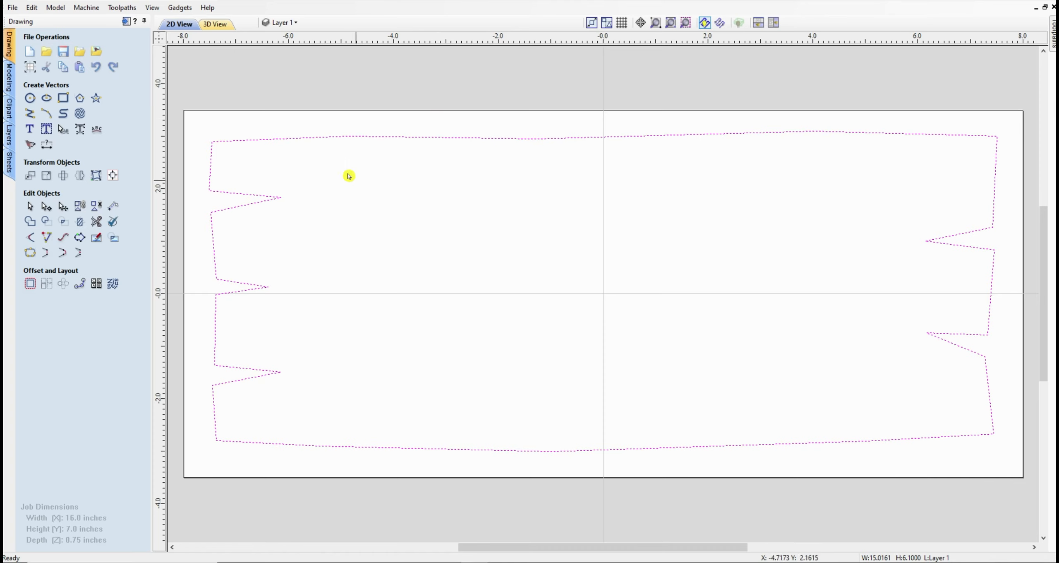
{"action": "left_click", "coordinate": [284, 23]}
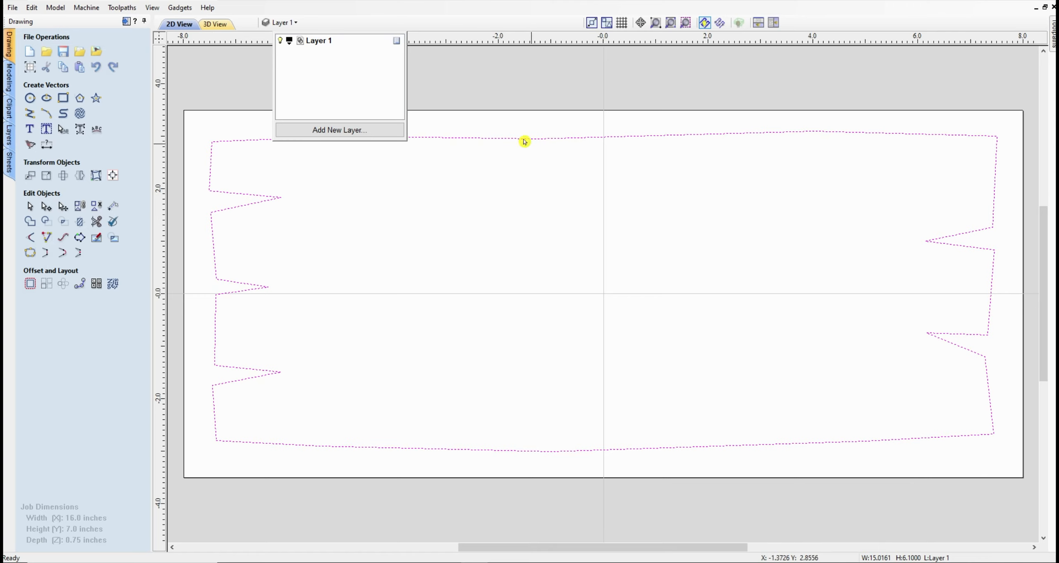
{"action": "double_click", "coordinate": [320, 41]}
{"action": "right_click", "coordinate": [321, 41]}
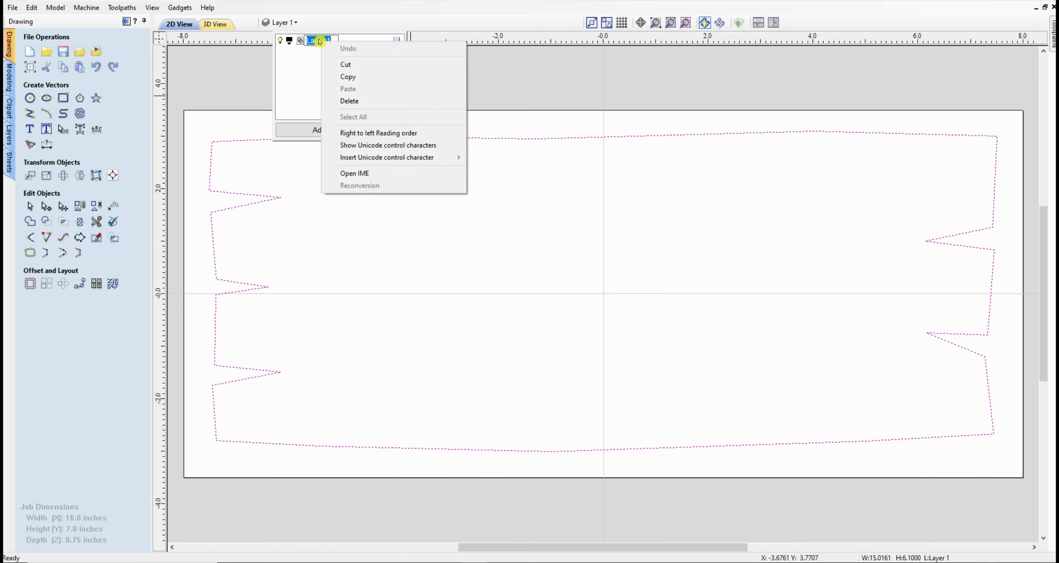
{"action": "left_click", "coordinate": [305, 79]}
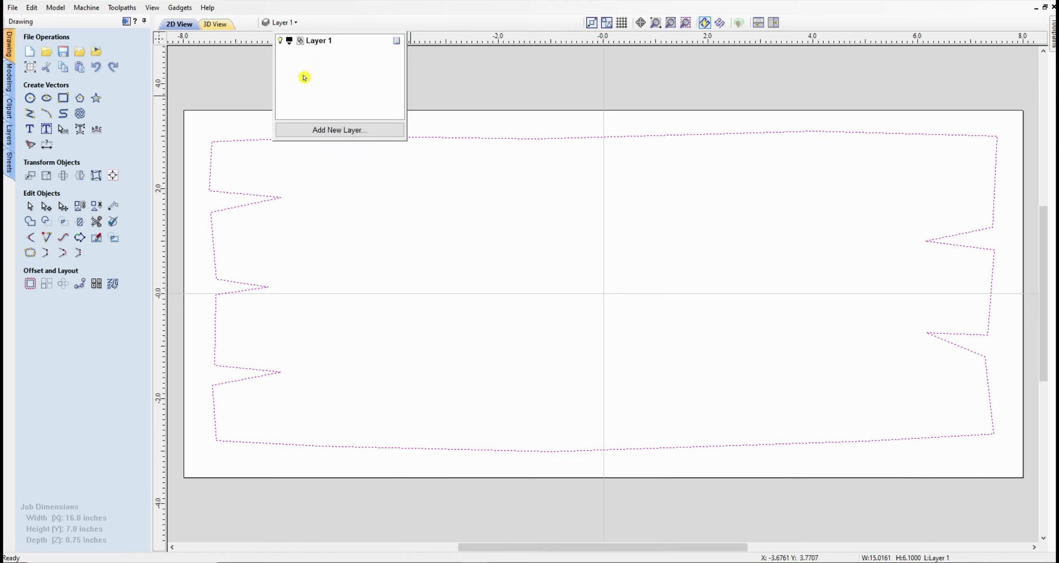
{"action": "right_click", "coordinate": [319, 41]}
{"action": "left_click", "coordinate": [351, 136]}
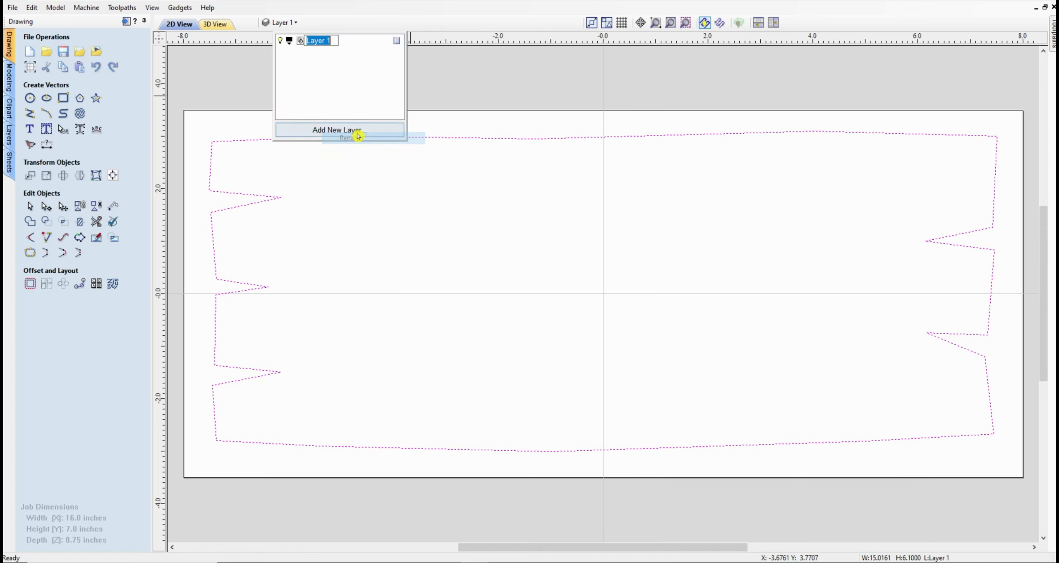
{"action": "type", "text": "Profile"}
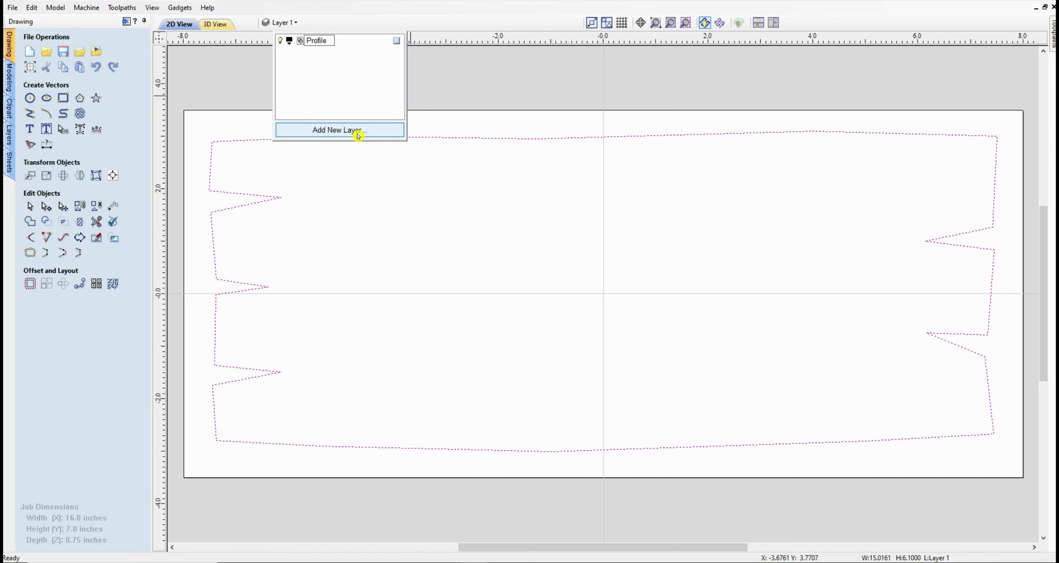
{"action": "key", "text": "Return"}
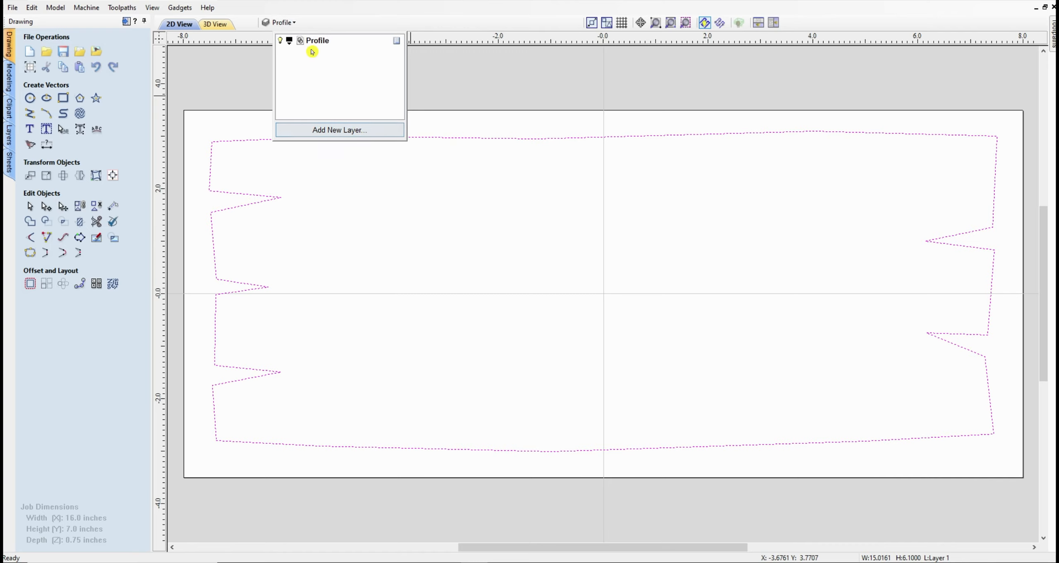
{"action": "left_click", "coordinate": [224, 78]}
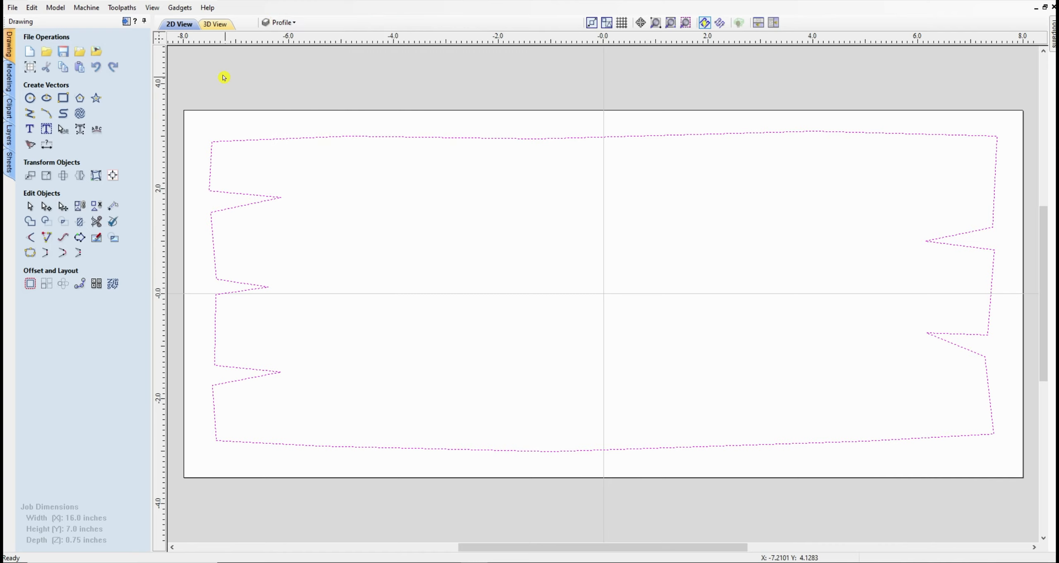
{"action": "left_click", "coordinate": [223, 78]}
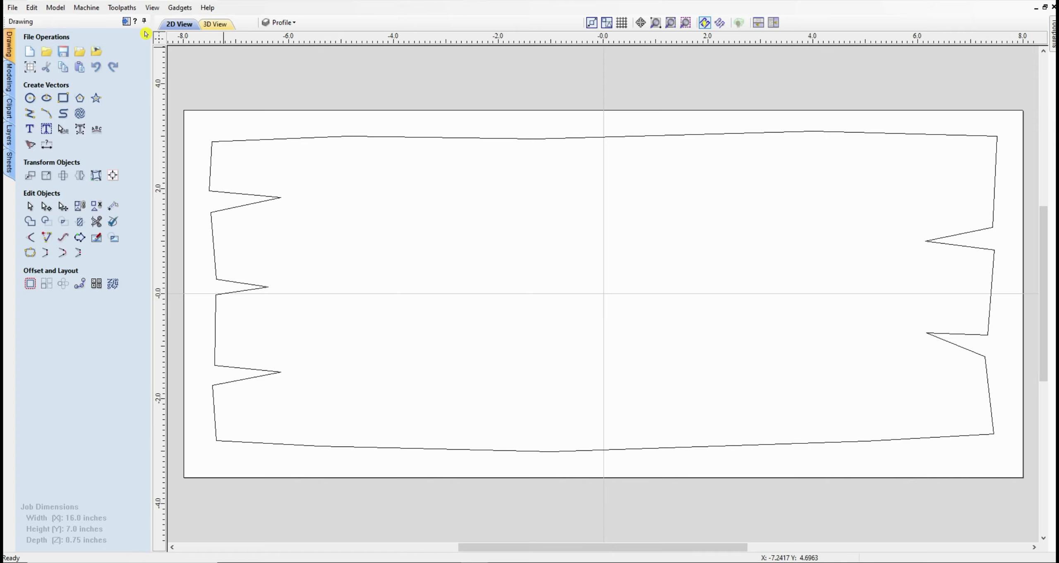
Show the Profile 1 and Profile 2 toolpaths and preview all toolpaths on the material.
{"action": "left_click", "coordinate": [126, 21]}
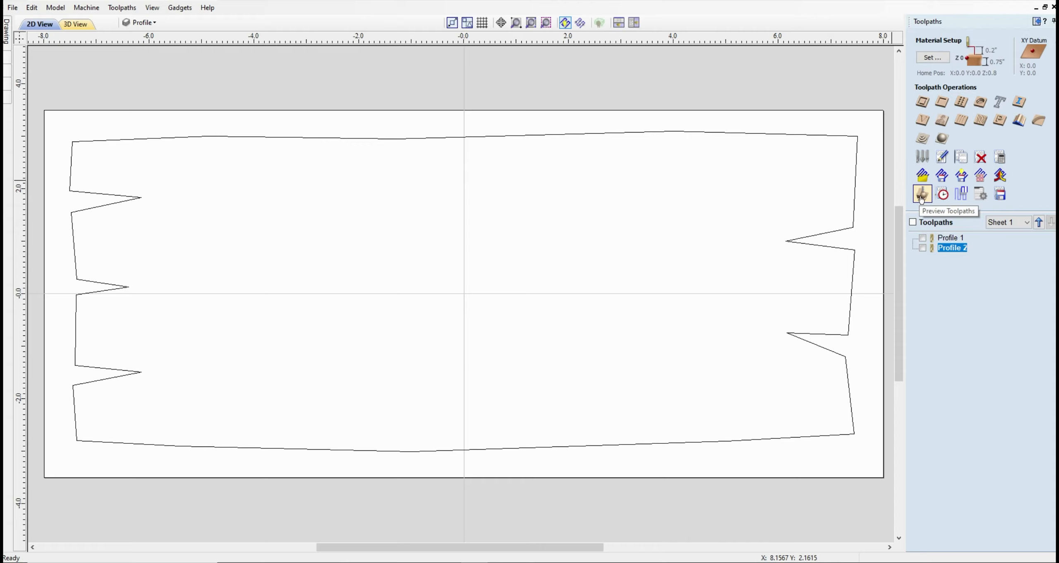
{"action": "left_click", "coordinate": [913, 222]}
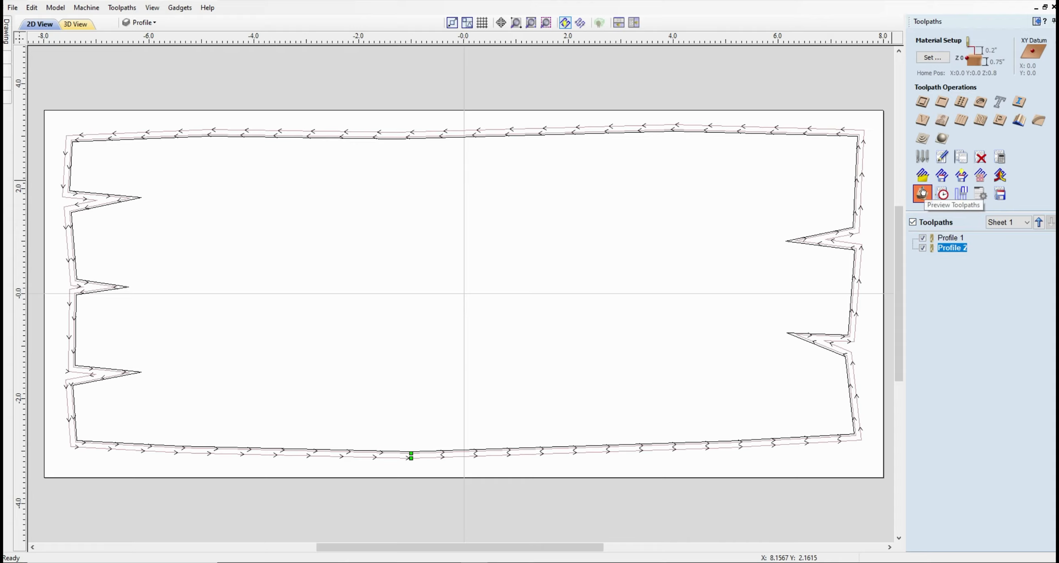
{"action": "left_click", "coordinate": [922, 191]}
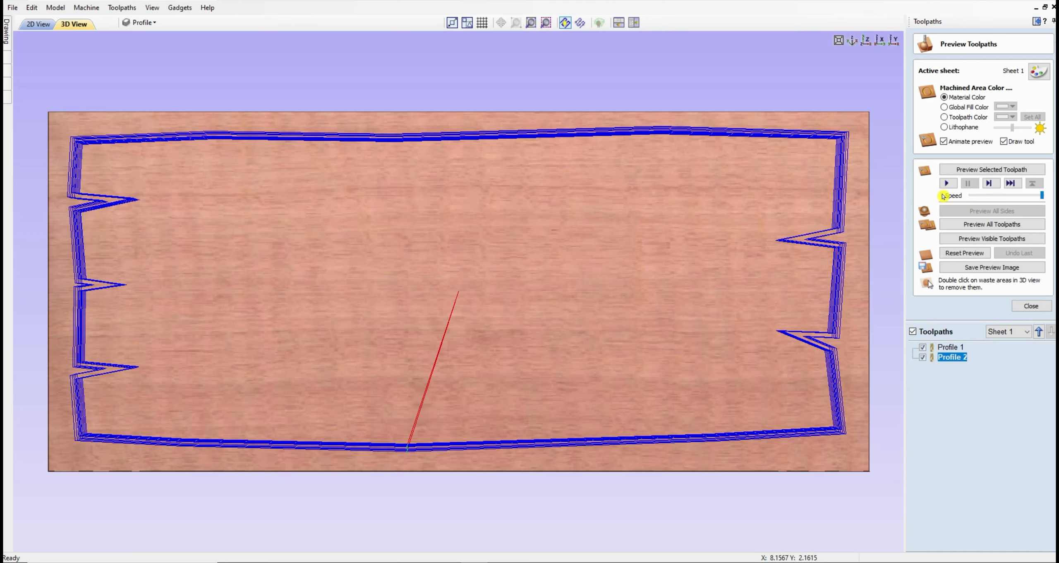
{"action": "left_click", "coordinate": [982, 224]}
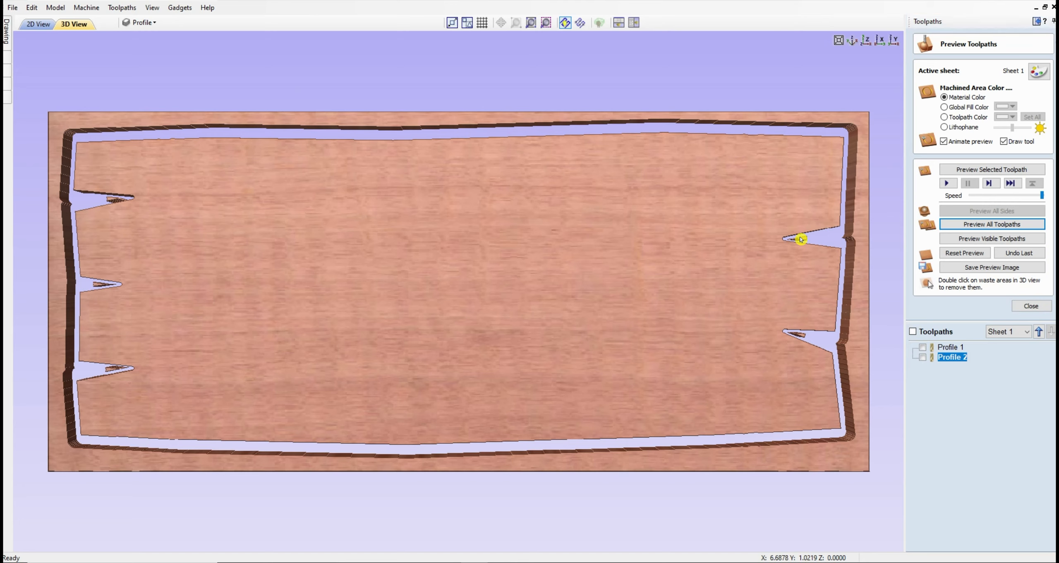
Remove the surrounding waste material and the leftover slivers in the notches from the board preview.
{"action": "double_click", "coordinate": [858, 219]}
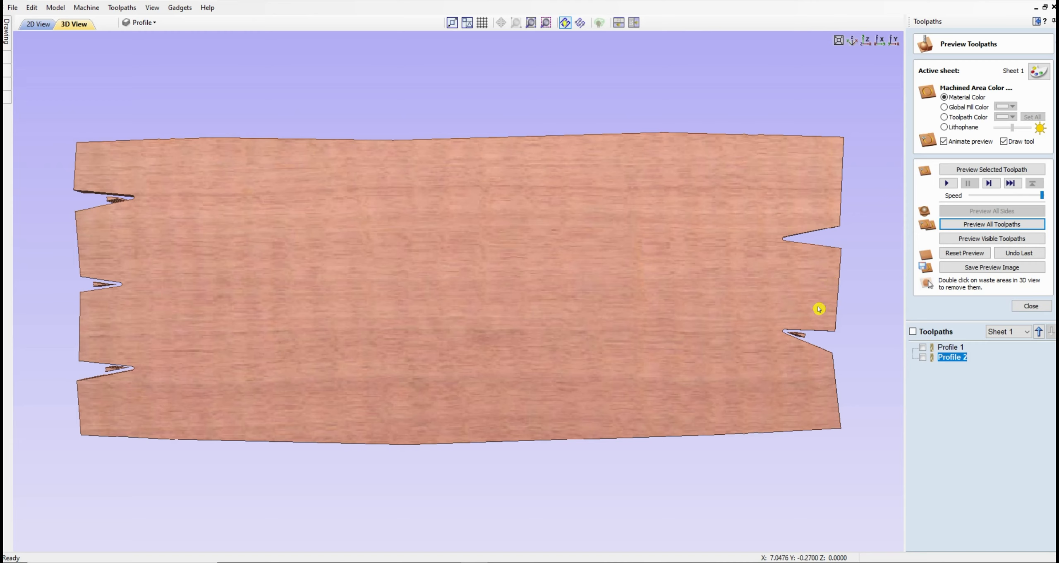
{"action": "double_click", "coordinate": [803, 334]}
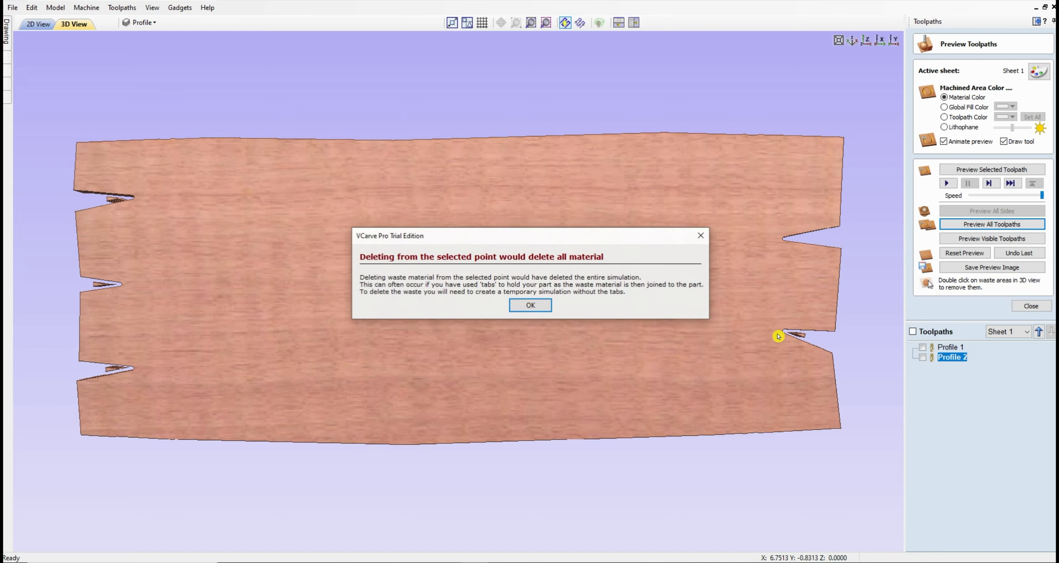
{"action": "left_click", "coordinate": [525, 305]}
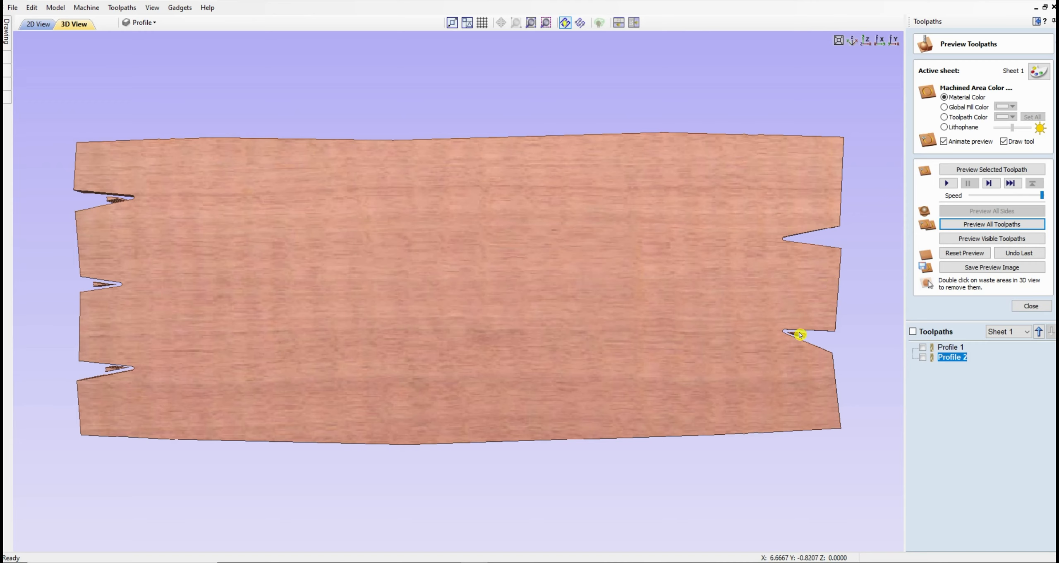
{"action": "double_click", "coordinate": [108, 368]}
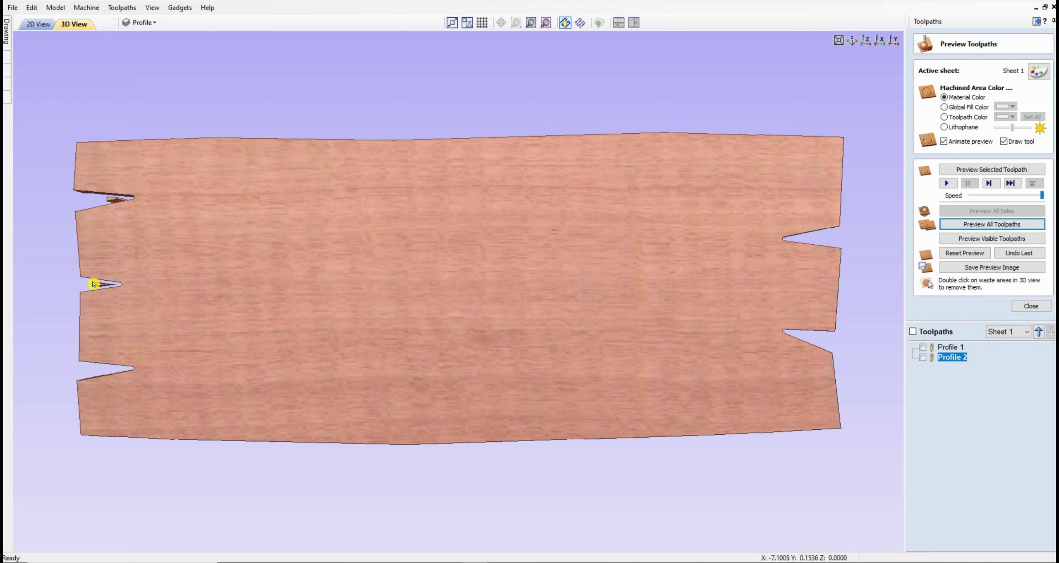
{"action": "double_click", "coordinate": [94, 283]}
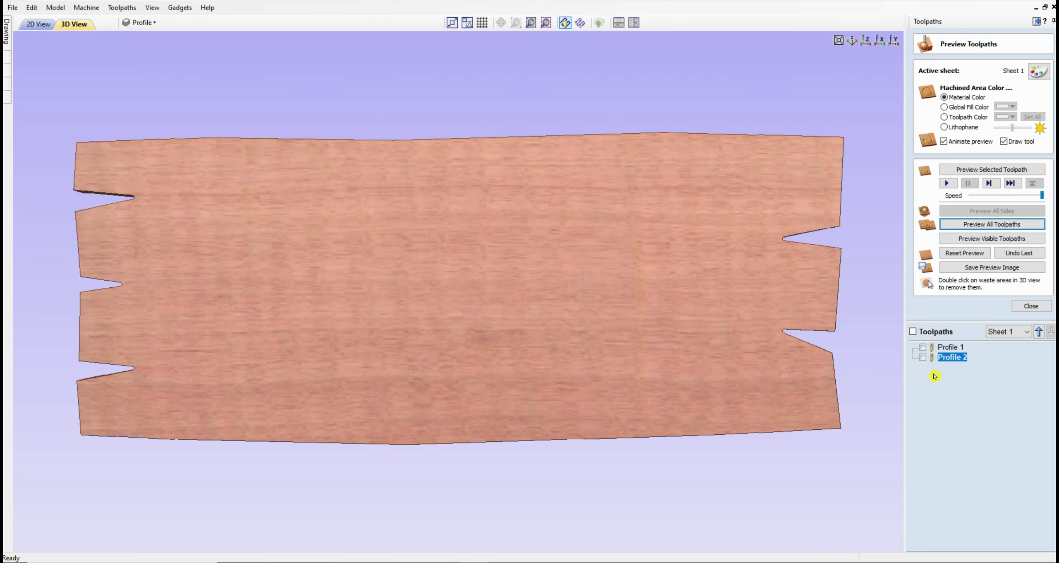
{"action": "left_click_drag", "start_coordinate": [636, 210], "coordinate": [765, 285]}
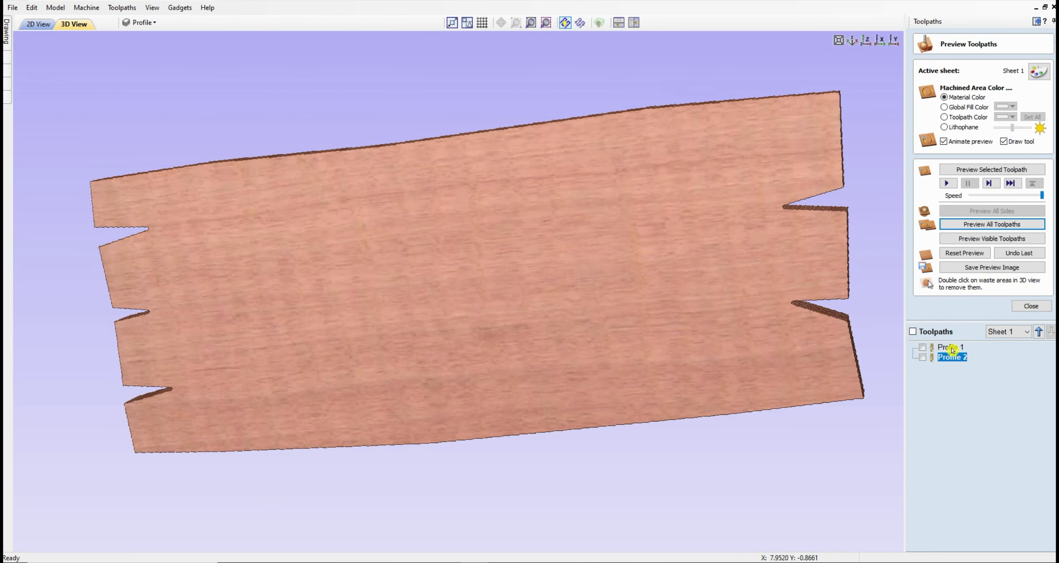
Associate the Profile 1 toolpath with all closed vectors on the Profile layer and recalculate it.
{"action": "mouse_move", "coordinate": [951, 349]}
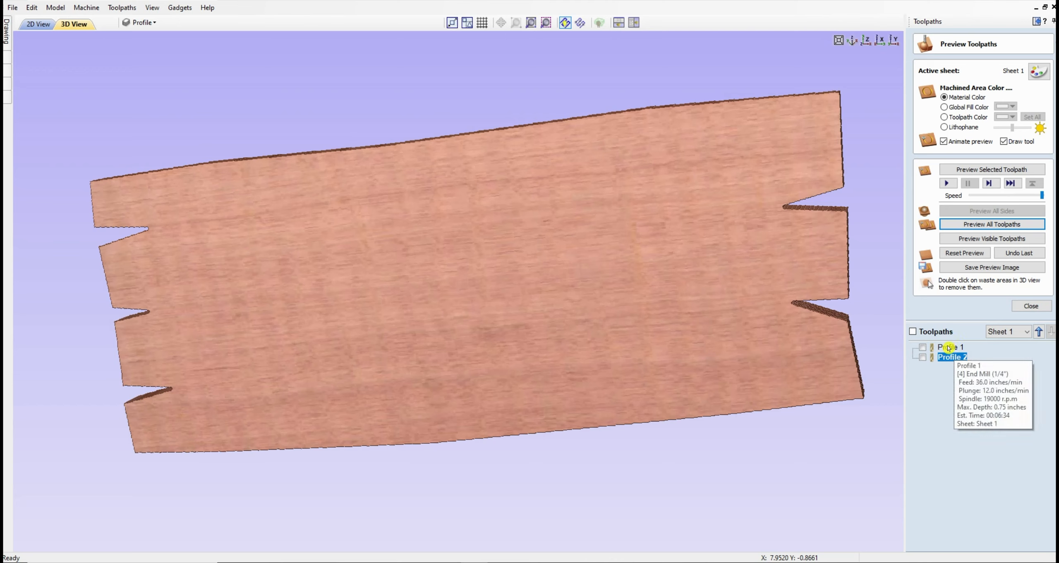
{"action": "double_click", "coordinate": [949, 348]}
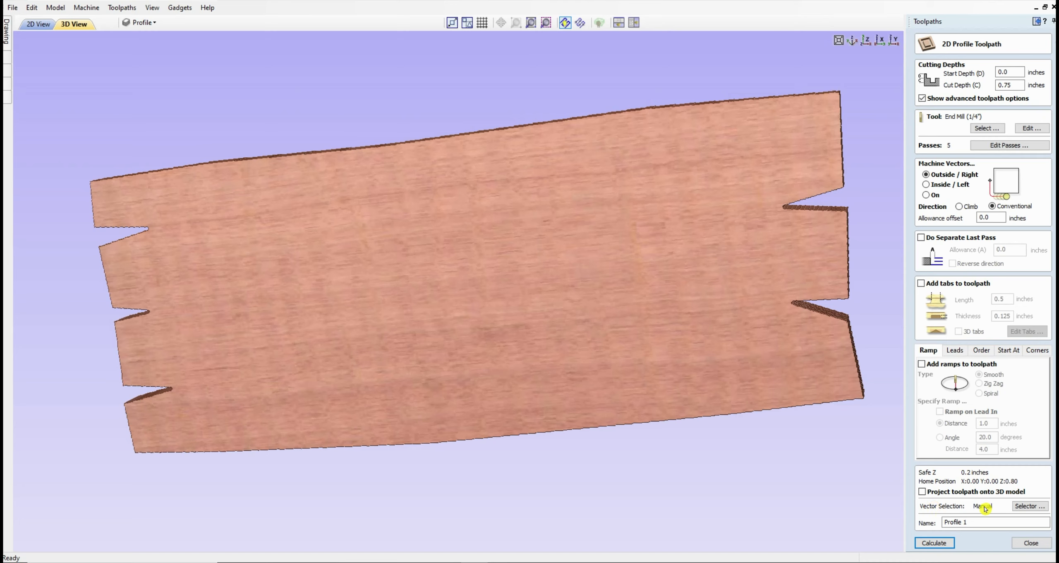
{"action": "left_click", "coordinate": [1024, 504]}
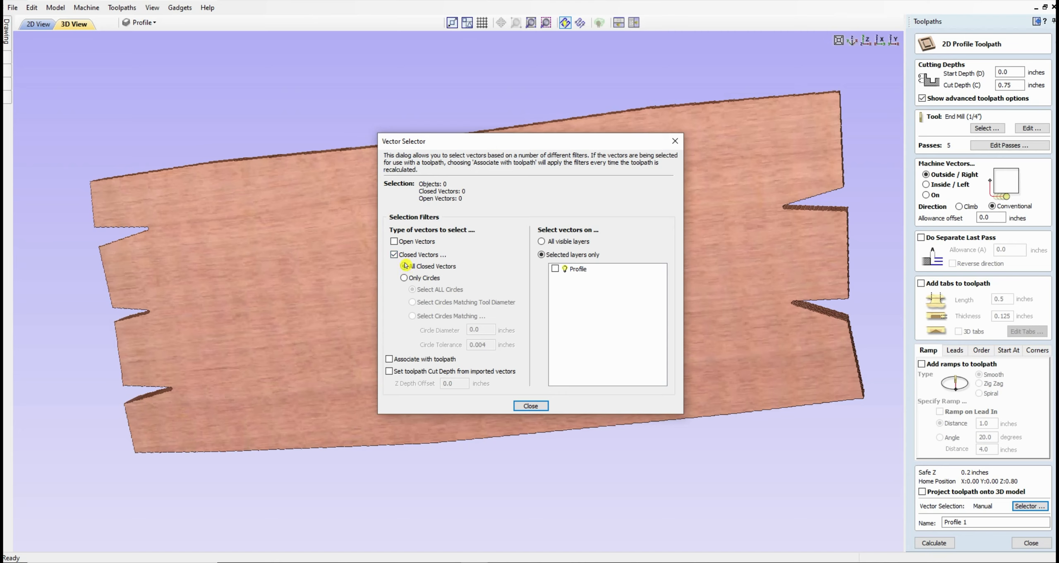
{"action": "left_click", "coordinate": [548, 255]}
{"action": "left_click", "coordinate": [556, 268]}
{"action": "left_click", "coordinate": [530, 406]}
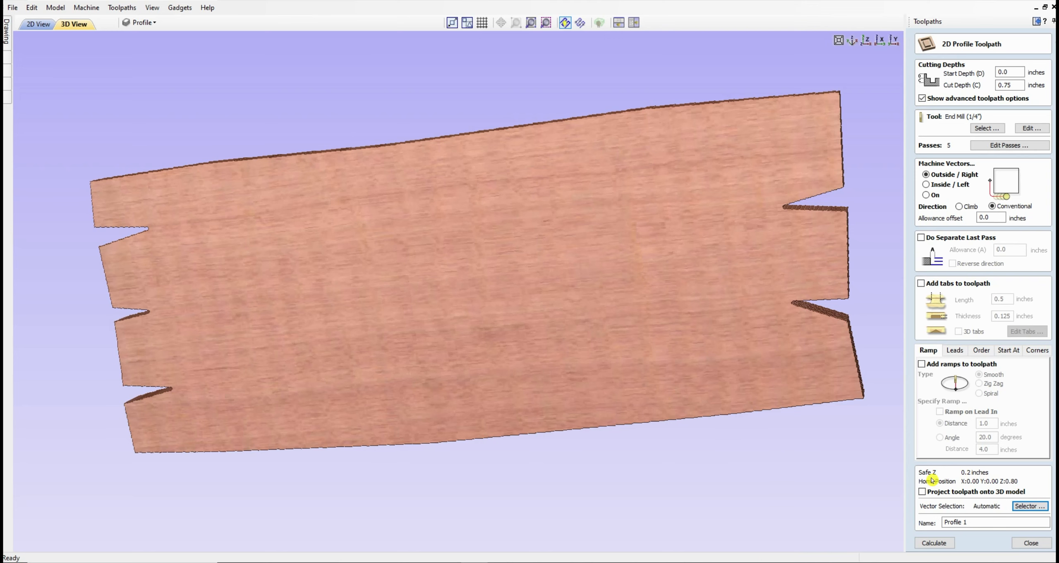
{"action": "left_click", "coordinate": [929, 543]}
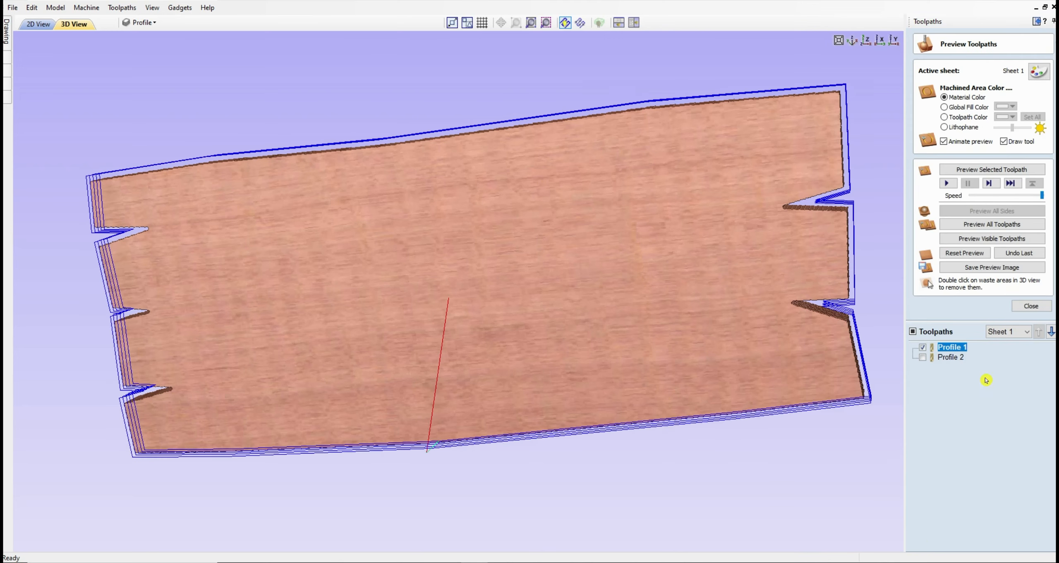
{"action": "double_click", "coordinate": [945, 347]}
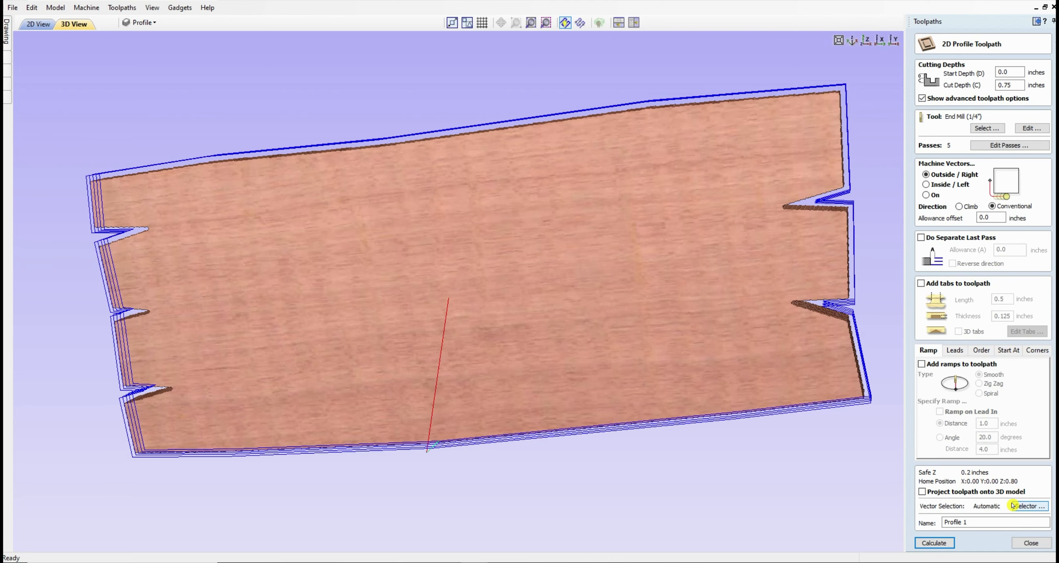
{"action": "left_click", "coordinate": [1024, 542]}
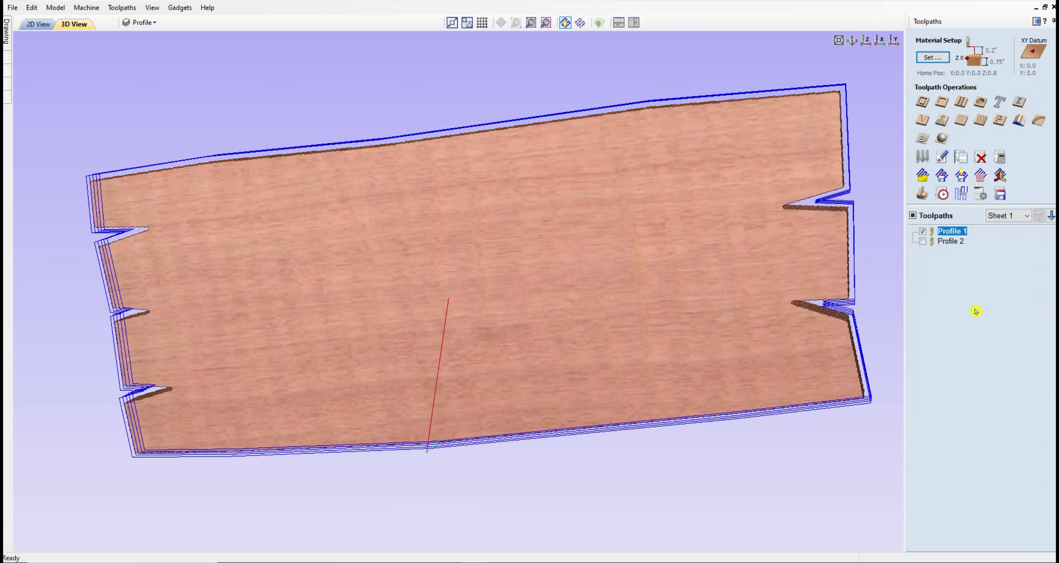
Associate the Profile 2 toolpath with all closed vectors on the Profile layer and recalculate it.
{"action": "double_click", "coordinate": [951, 241]}
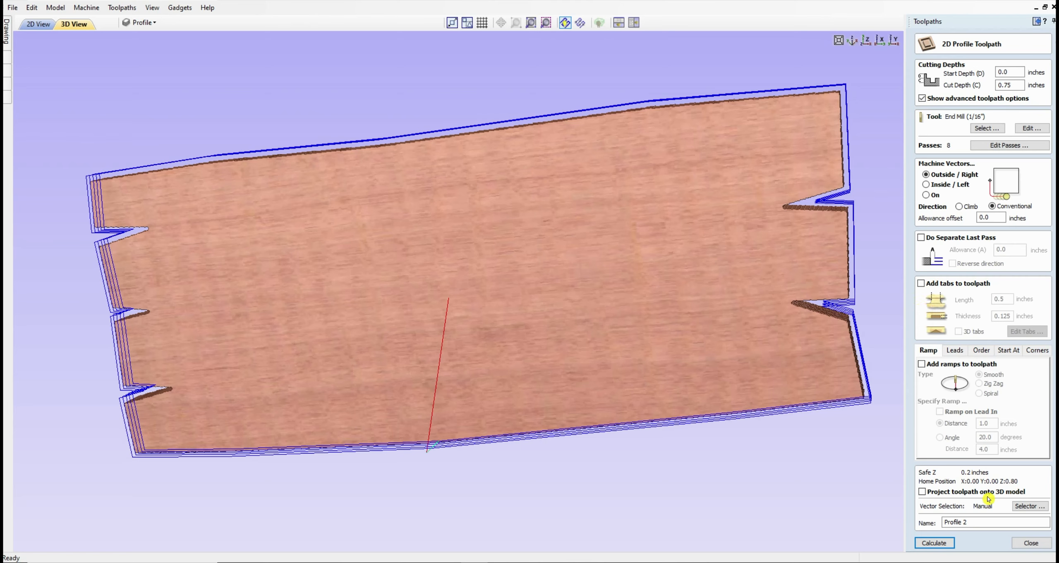
{"action": "left_click", "coordinate": [1020, 506]}
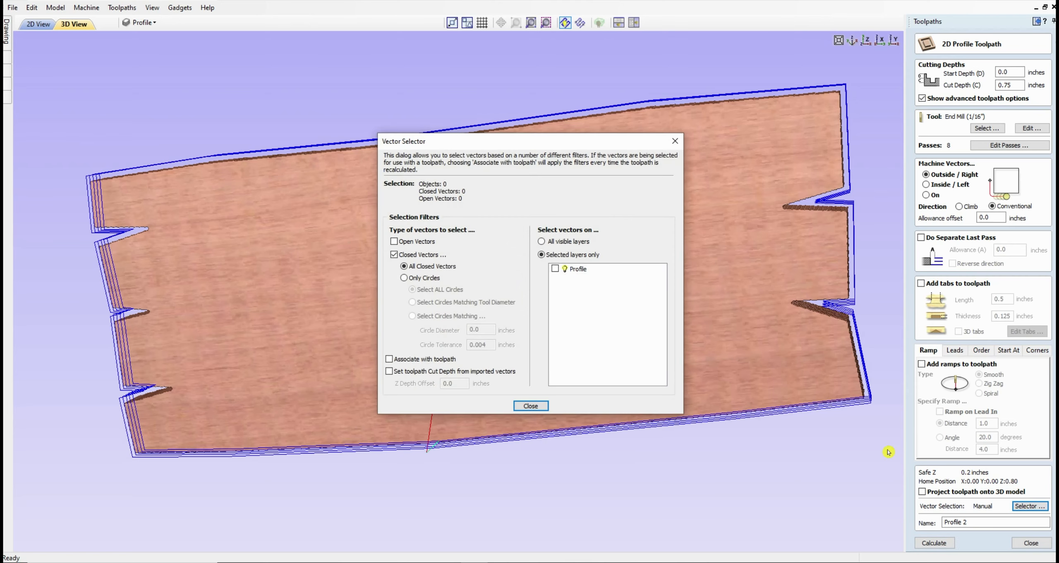
{"action": "left_click", "coordinate": [555, 269]}
{"action": "left_click", "coordinate": [525, 405]}
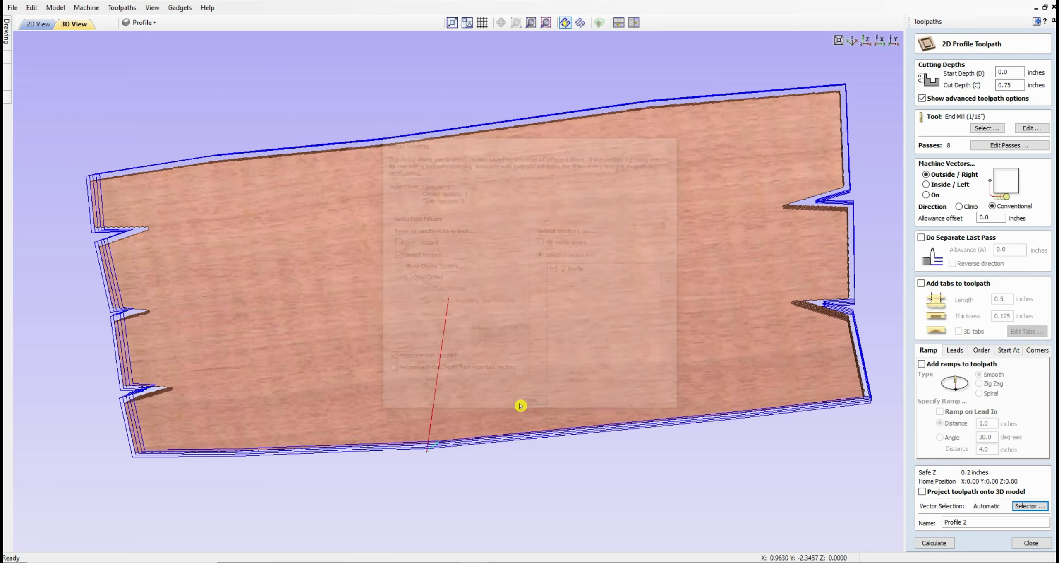
{"action": "left_click", "coordinate": [933, 543]}
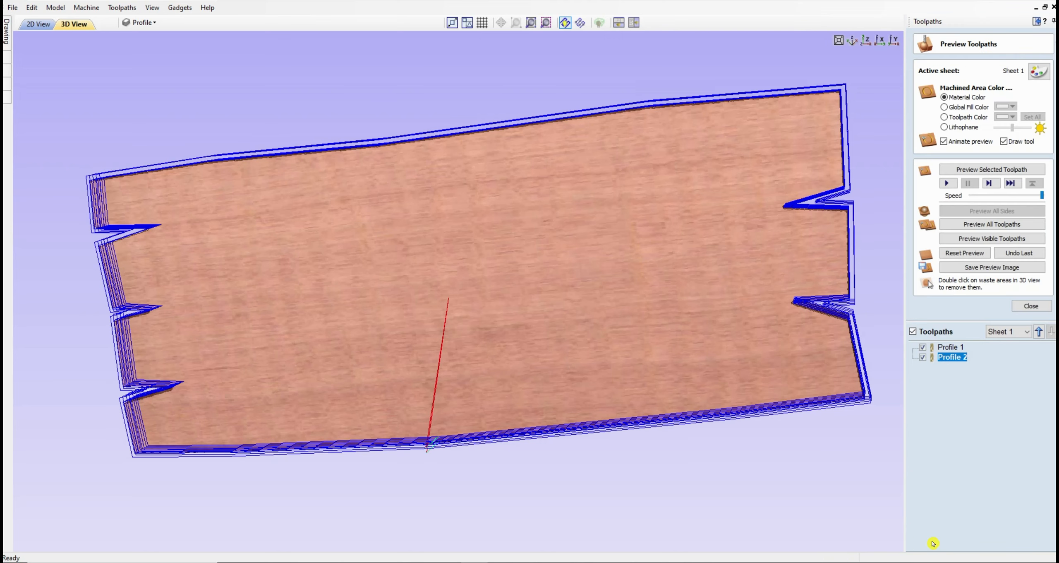
Check the vector selection settings of the Profile 1 and Profile 2 toolpaths without changing them.
{"action": "double_click", "coordinate": [948, 348]}
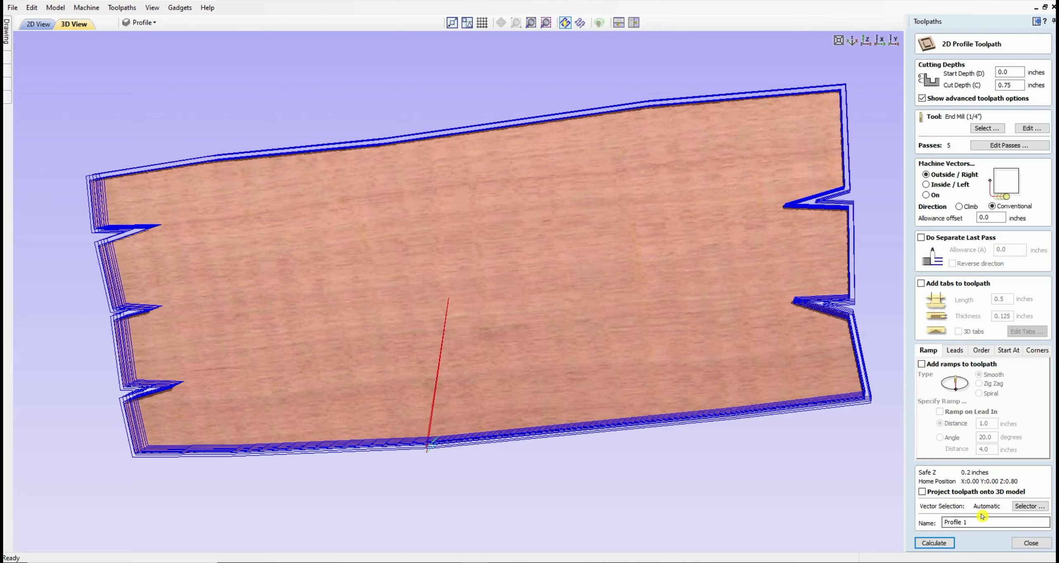
{"action": "left_click", "coordinate": [1020, 542]}
{"action": "double_click", "coordinate": [951, 241]}
{"action": "left_click", "coordinate": [1030, 542]}
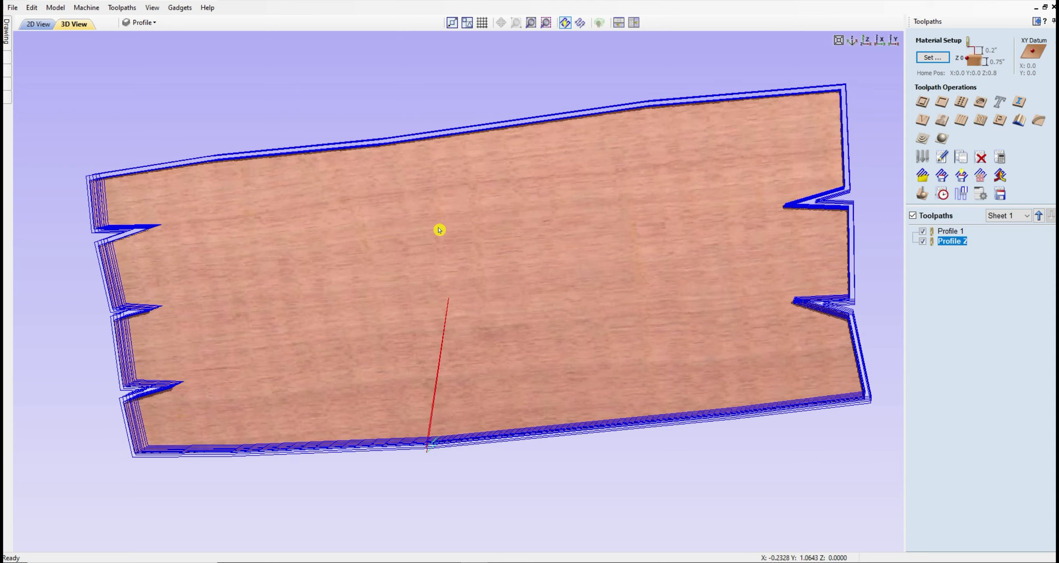
Return to the drawing tools in 2D view and save the job as template BrokenBoard.crvt in the VCarve_Templates folder.
{"action": "left_click", "coordinate": [1035, 21]}
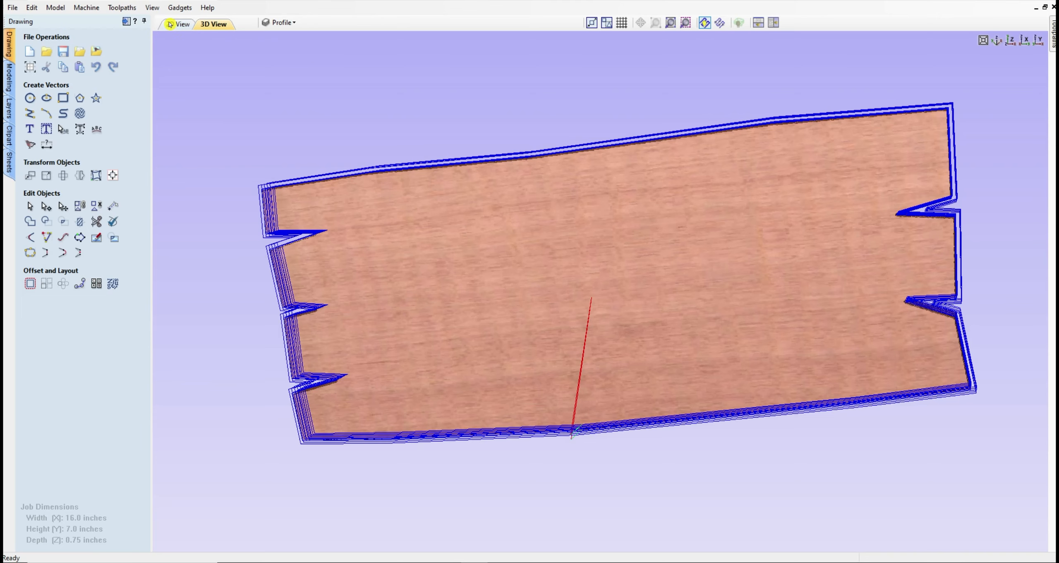
{"action": "left_click", "coordinate": [170, 24]}
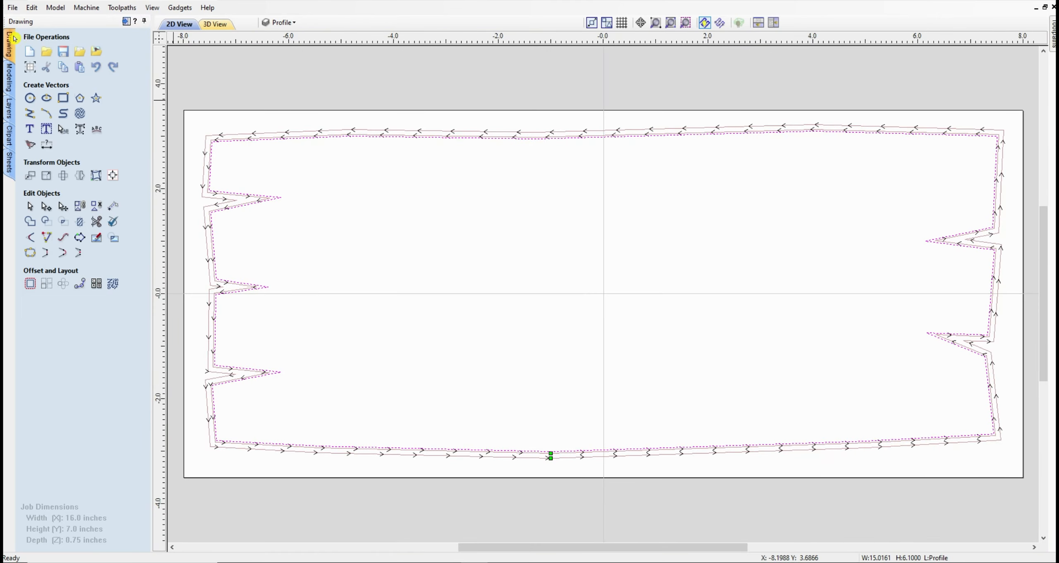
{"action": "left_click", "coordinate": [12, 7]}
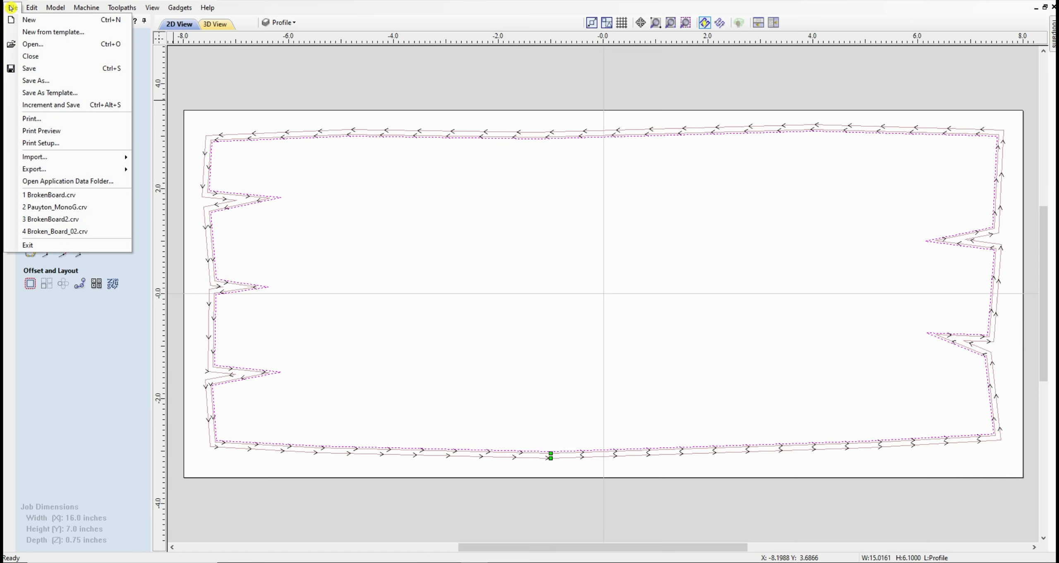
{"action": "left_click", "coordinate": [60, 94]}
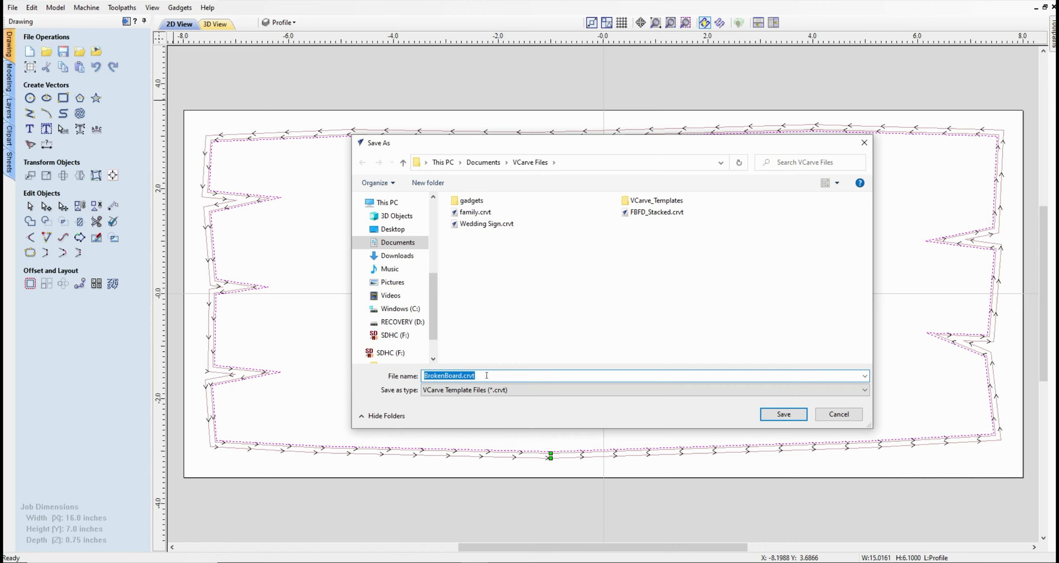
{"action": "double_click", "coordinate": [629, 201]}
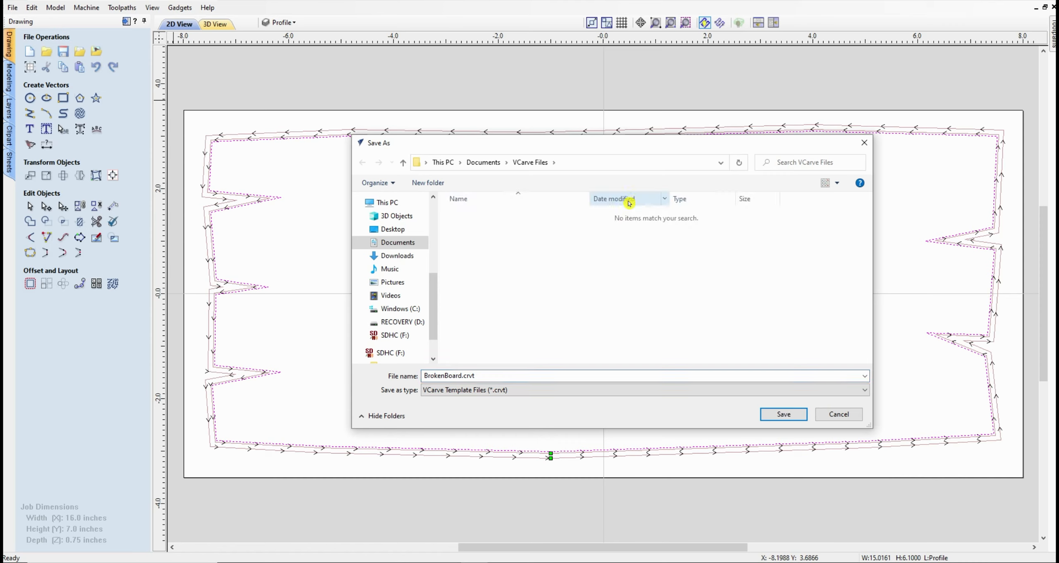
{"action": "left_click", "coordinate": [449, 376]}
{"action": "left_click", "coordinate": [441, 380]}
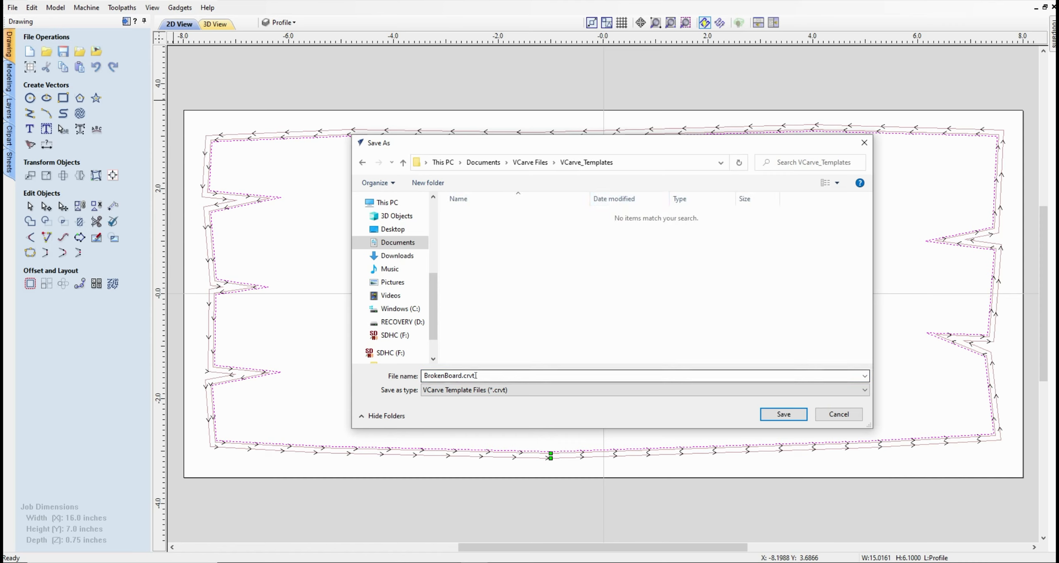
{"action": "left_click", "coordinate": [779, 414]}
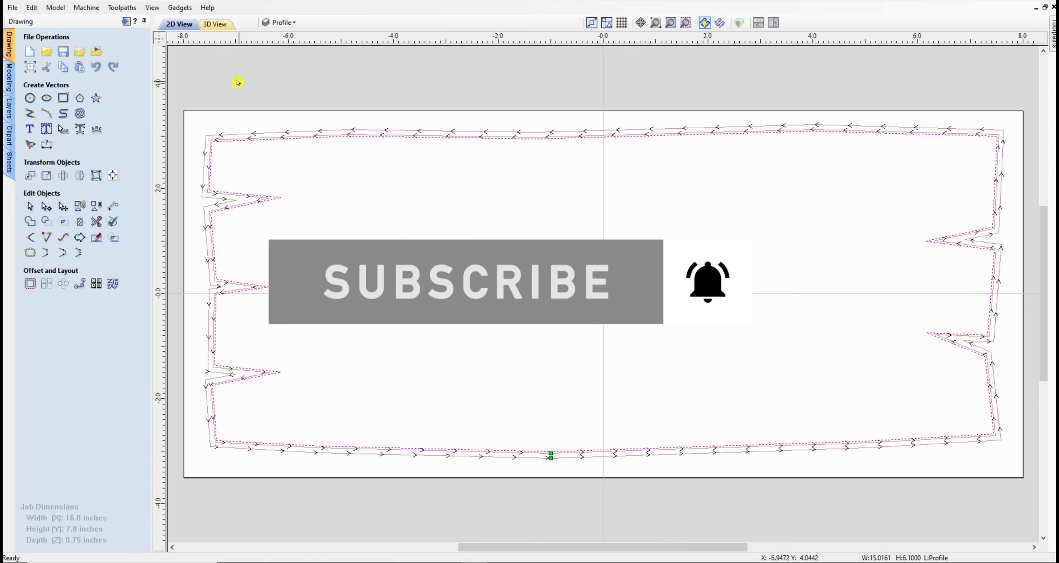
Close the BrokenBoard job without saving its changes.
{"action": "left_click", "coordinate": [10, 7]}
{"action": "left_click", "coordinate": [29, 56]}
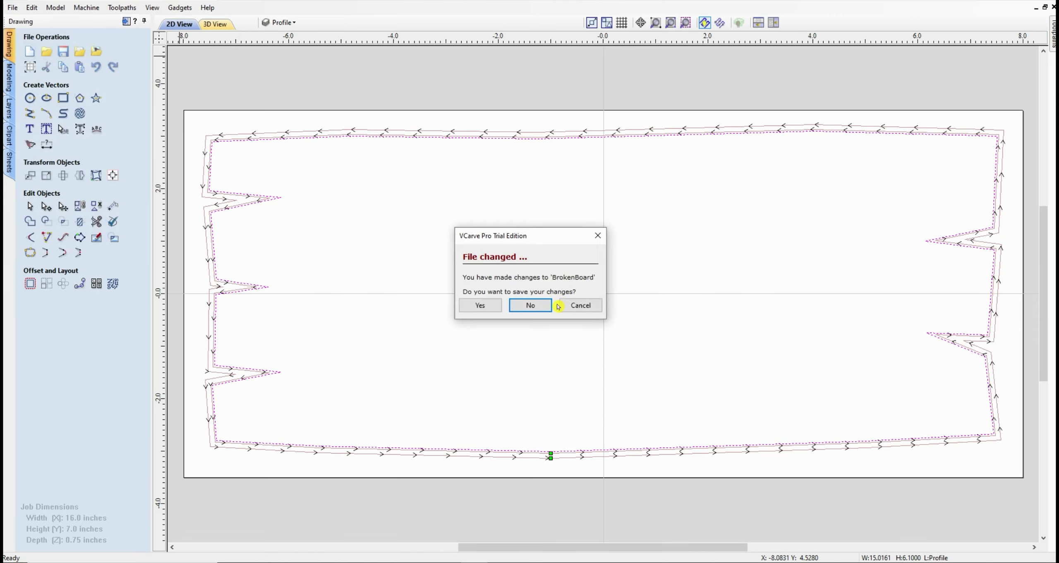
{"action": "left_click", "coordinate": [530, 305]}
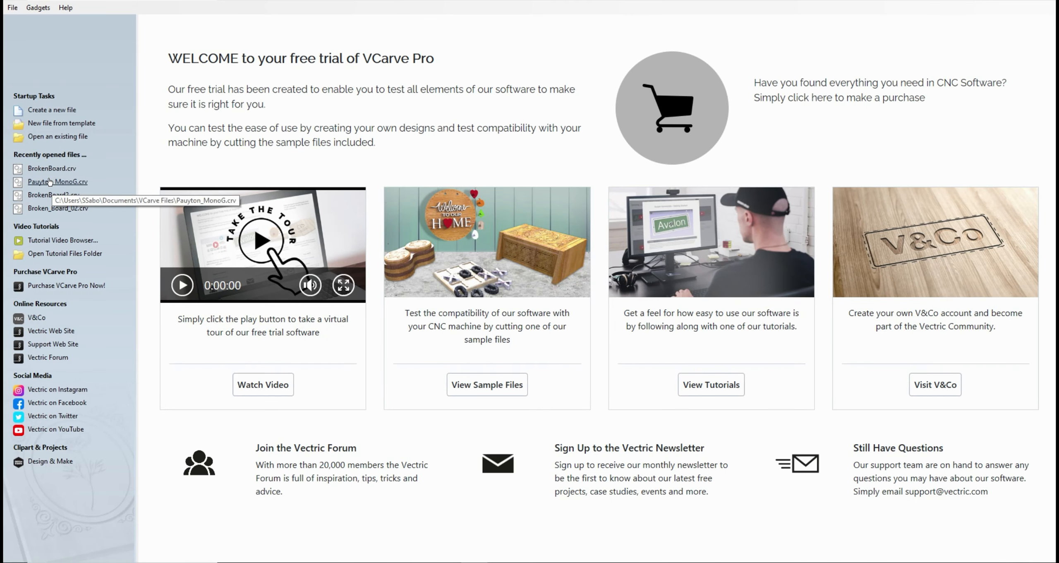
Open BrokenBoard.crvt from the VCarve_Templates folder and bring up the Profile 1 toolpath among its stored toolpaths.
{"action": "left_click", "coordinate": [14, 11]}
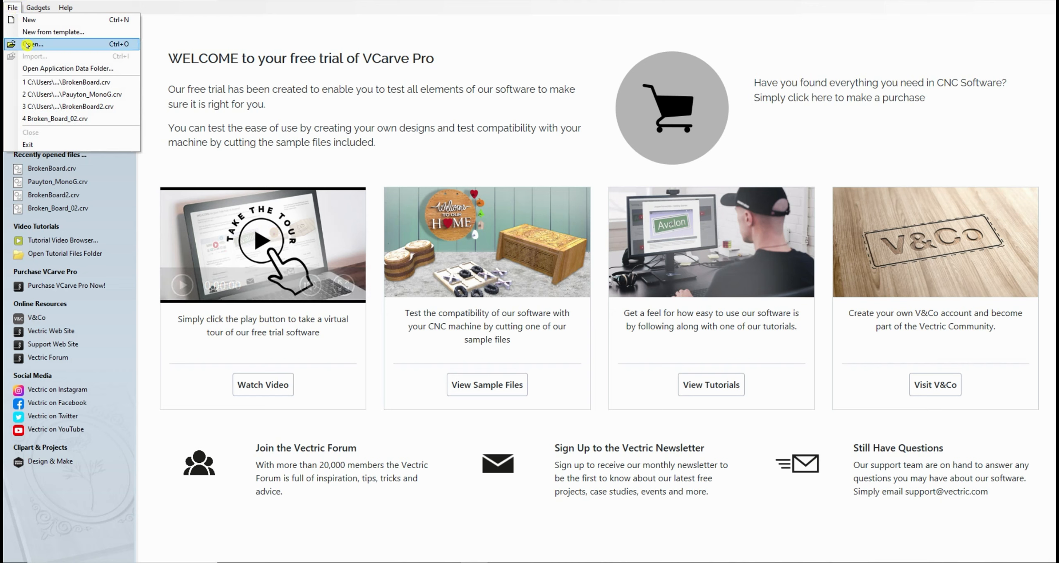
{"action": "left_click", "coordinate": [382, 195]}
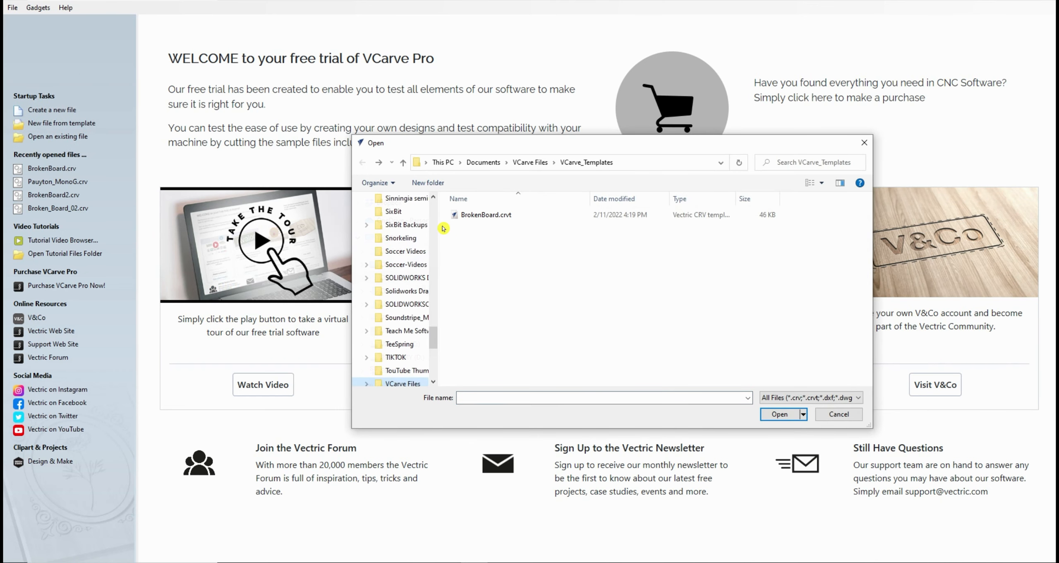
{"action": "double_click", "coordinate": [482, 216]}
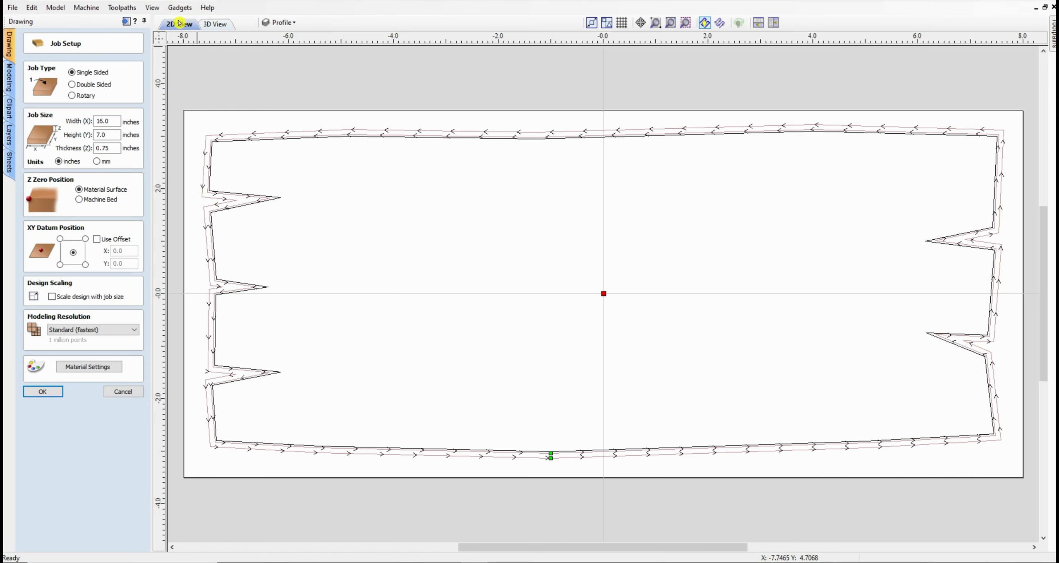
{"action": "left_click", "coordinate": [126, 22]}
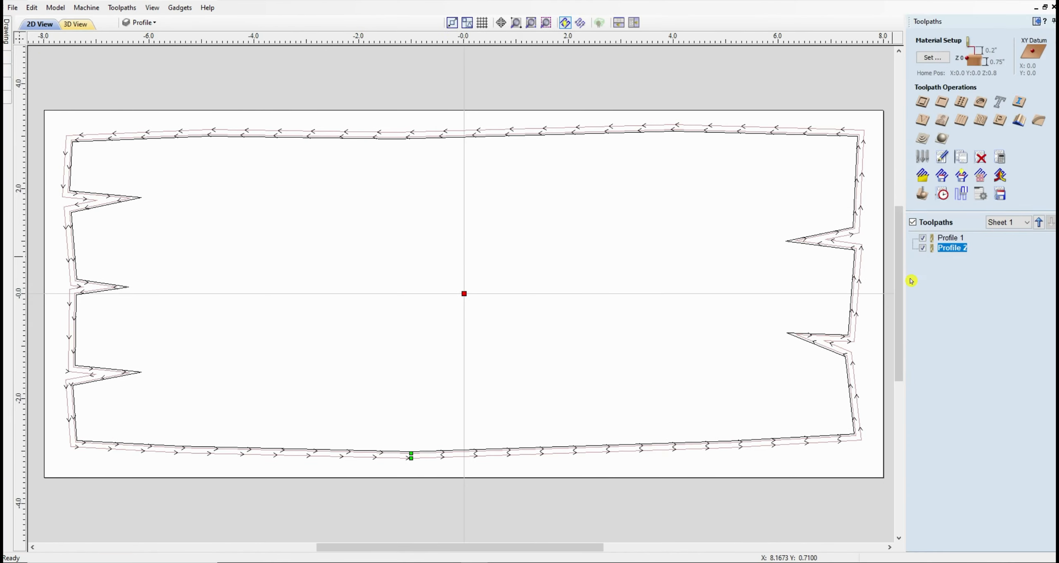
{"action": "double_click", "coordinate": [951, 237]}
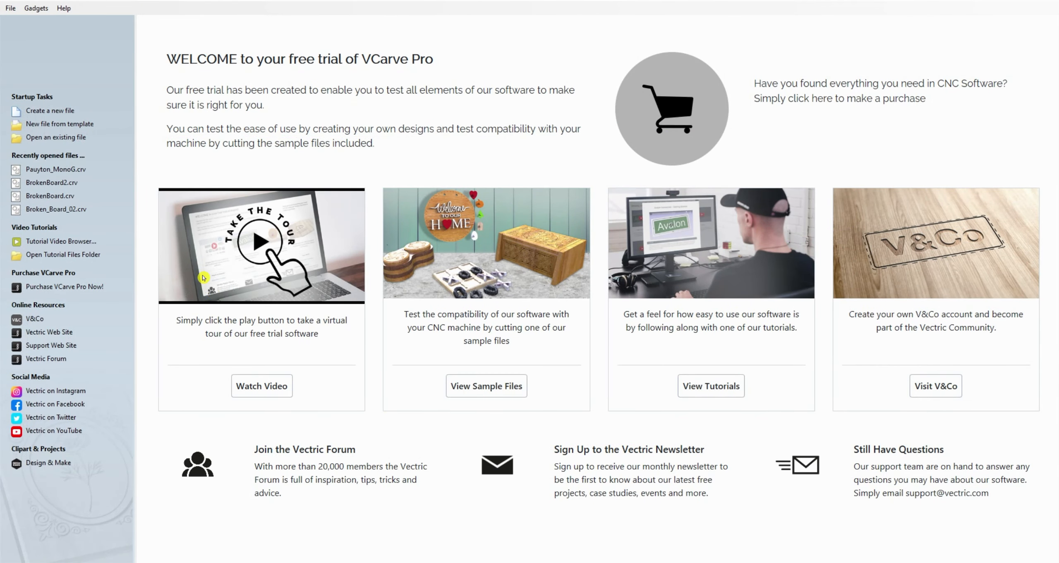
Start a new file from the BrokenBoard.crvt template, accepting its job setup with the 2D toolpath previews hidden.
{"action": "left_click", "coordinate": [69, 124]}
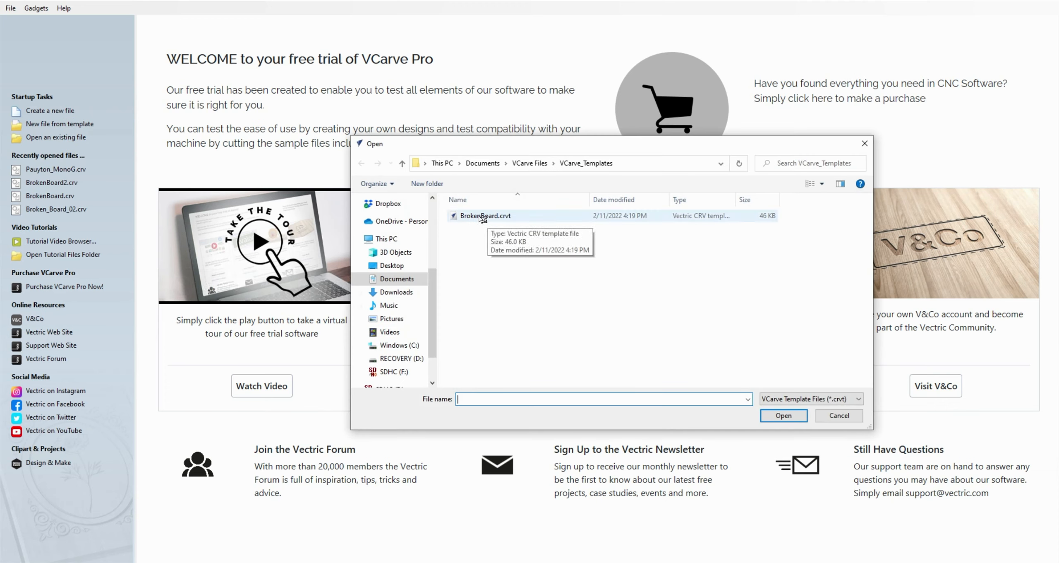
{"action": "left_click", "coordinate": [500, 219]}
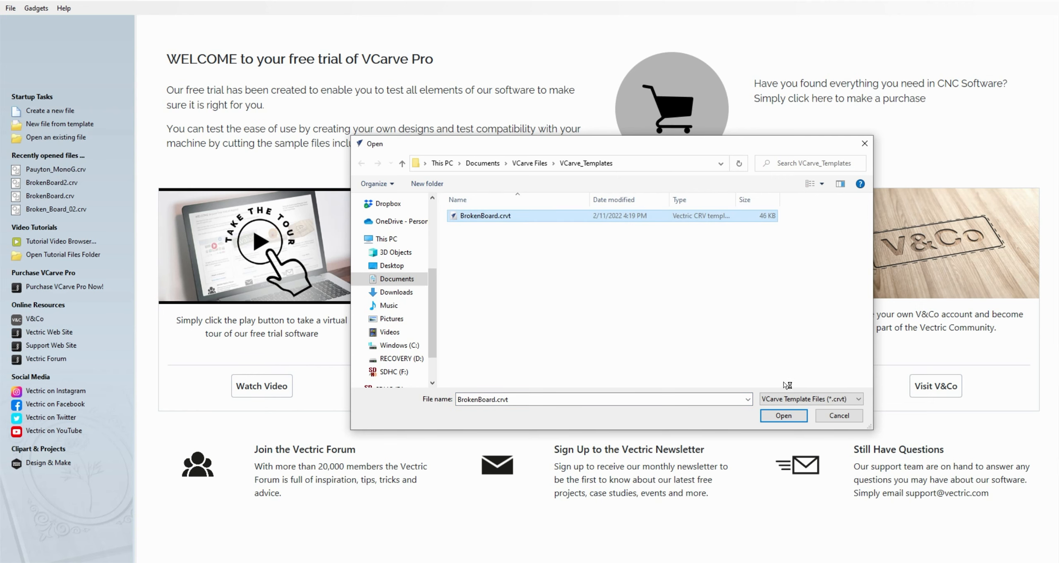
{"action": "left_click", "coordinate": [783, 416]}
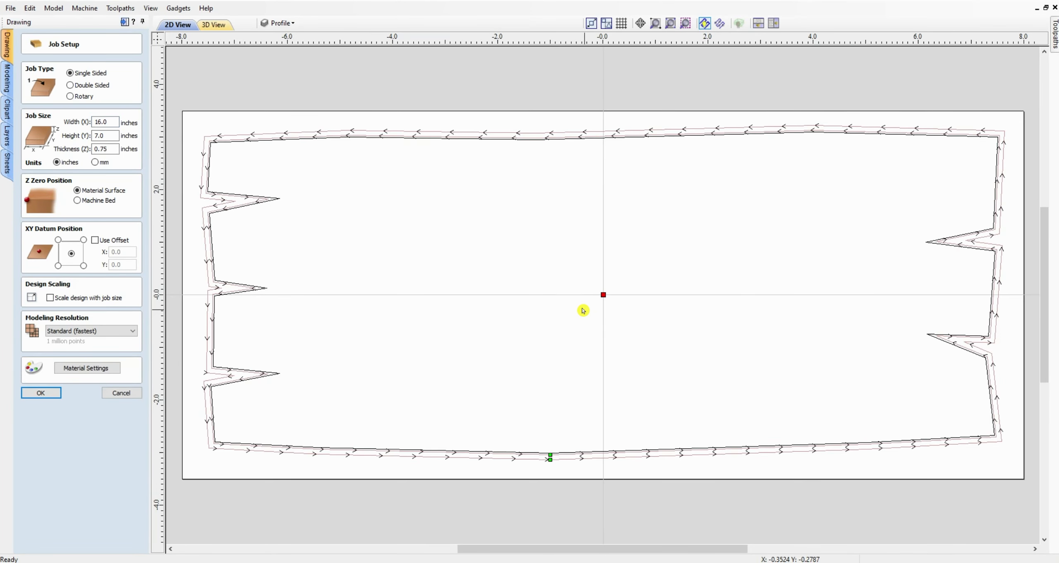
{"action": "left_click", "coordinate": [706, 25]}
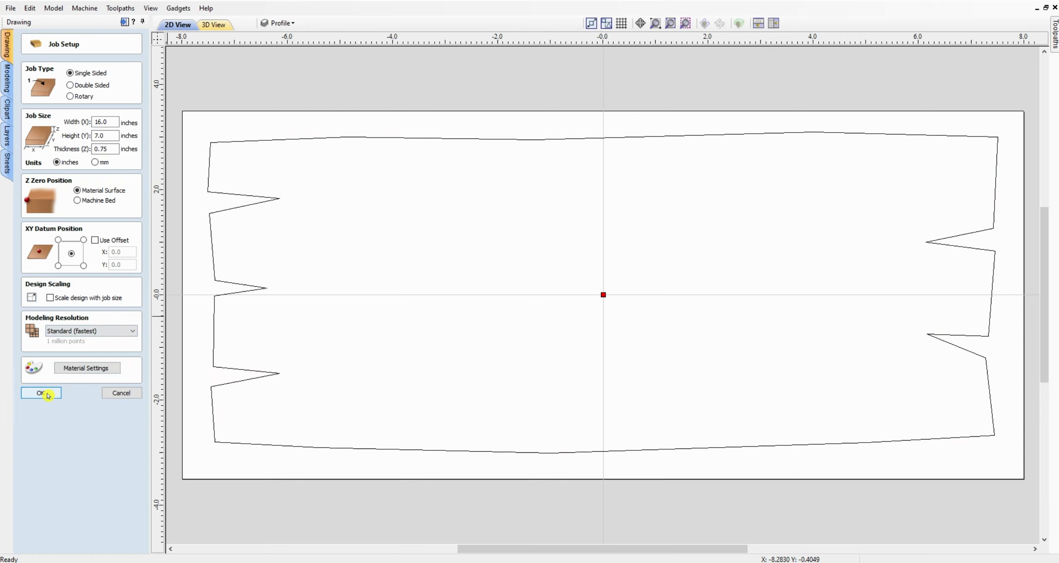
{"action": "left_click", "coordinate": [41, 392]}
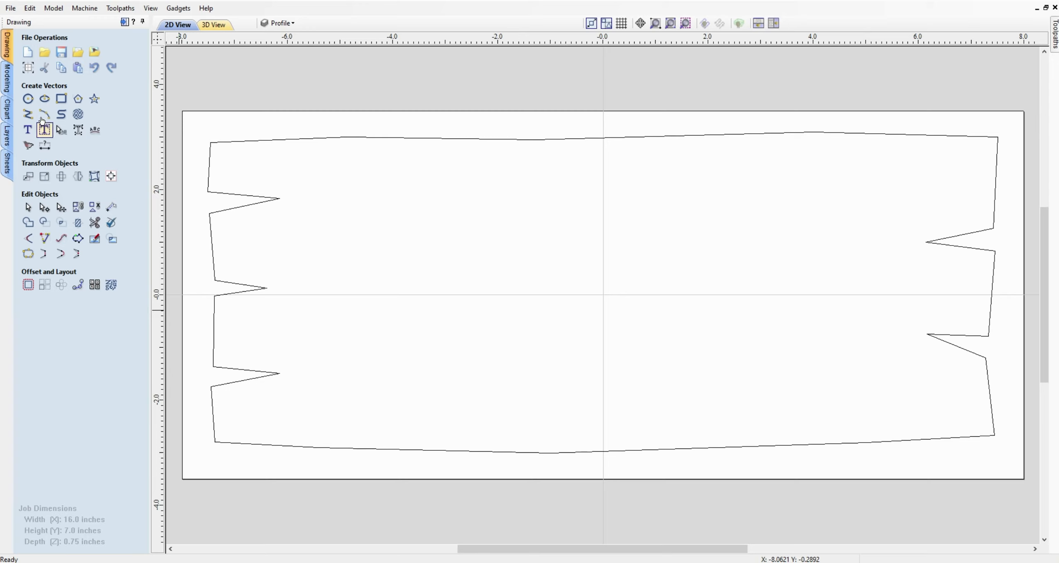
Create the text "How To" in the Noteworthy font, center-aligned, with a text height of 2.0 inches.
{"action": "left_click", "coordinate": [27, 131]}
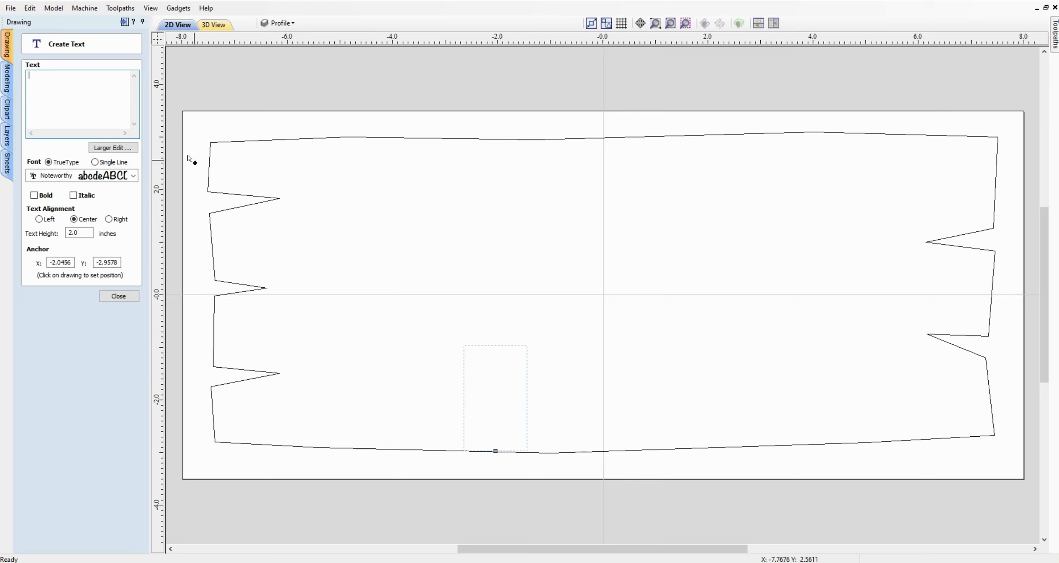
{"action": "type", "text": "Hoe"}
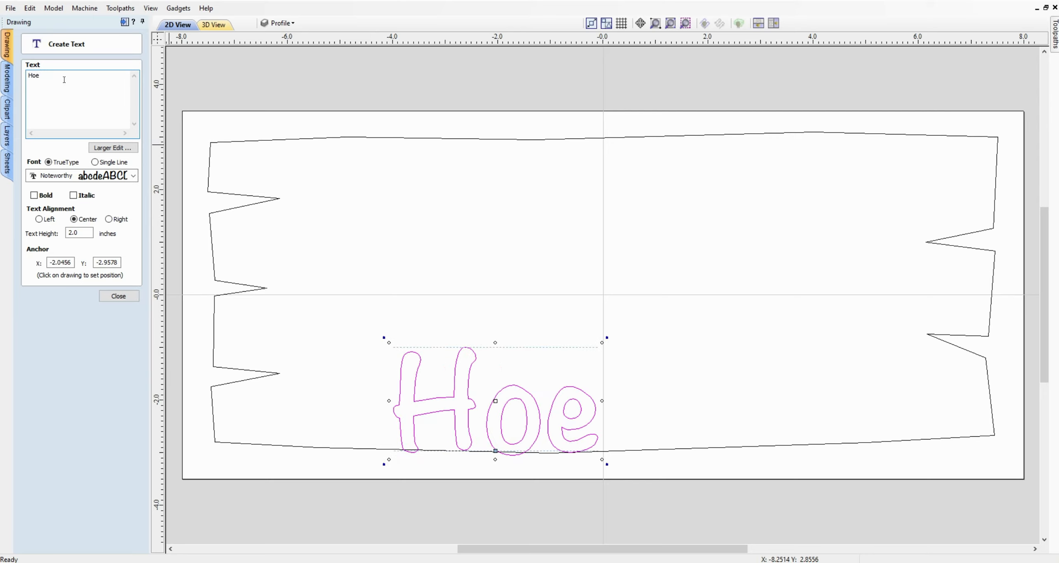
{"action": "key", "text": "BackSpace"}
{"action": "type", "text": "w To"}
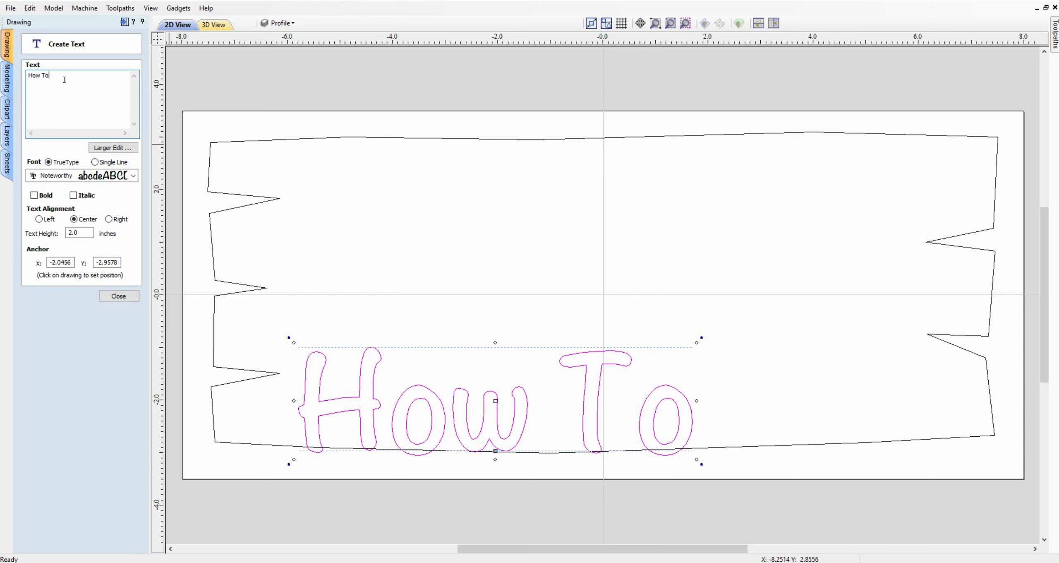
{"action": "left_click", "coordinate": [118, 296]}
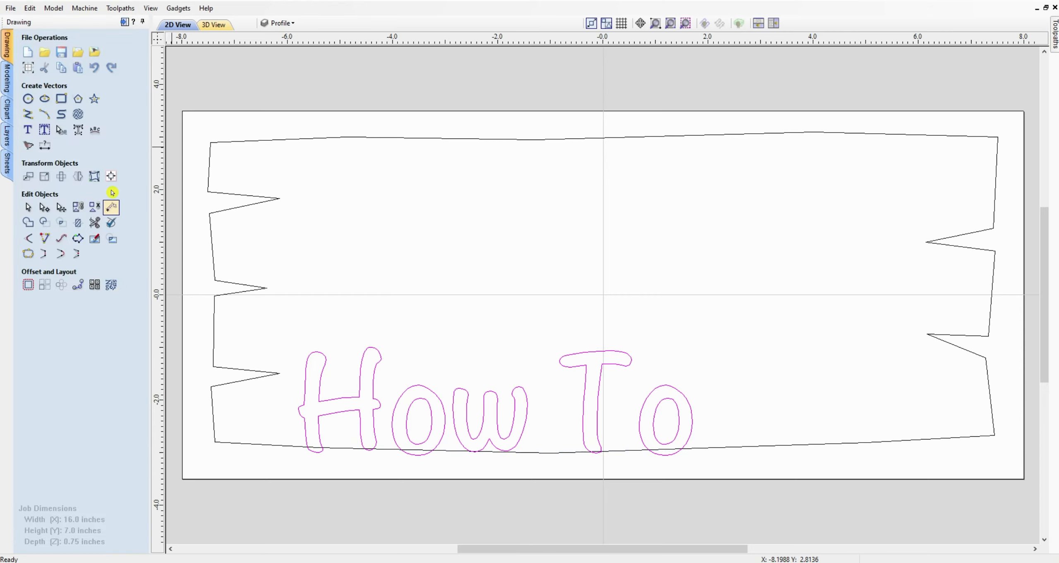
Center the "How To" text on the material and nudge it up into the board's upper half.
{"action": "left_click", "coordinate": [111, 175]}
{"action": "left_click", "coordinate": [82, 82]}
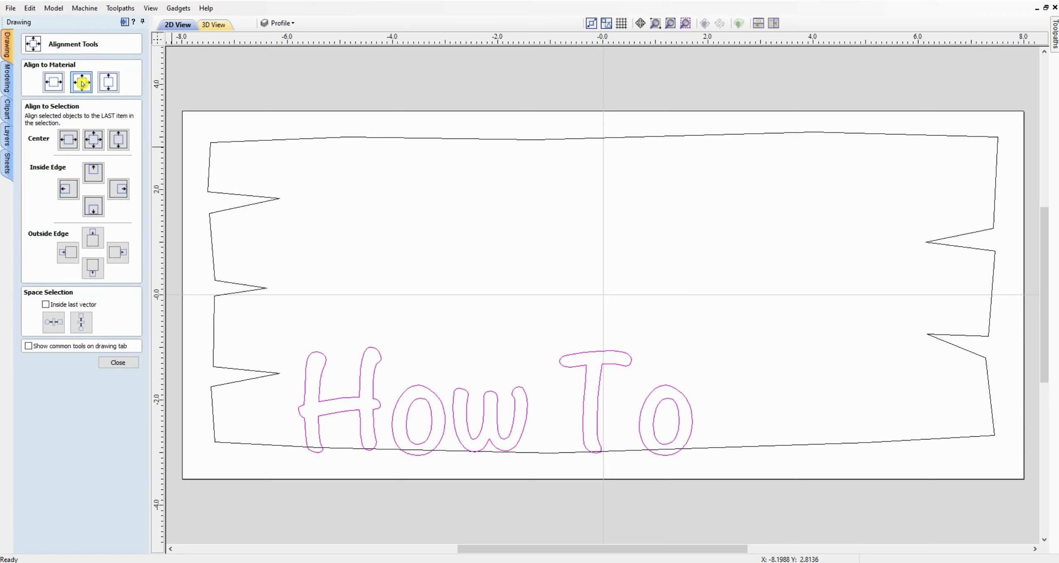
{"action": "key", "text": "Up"}
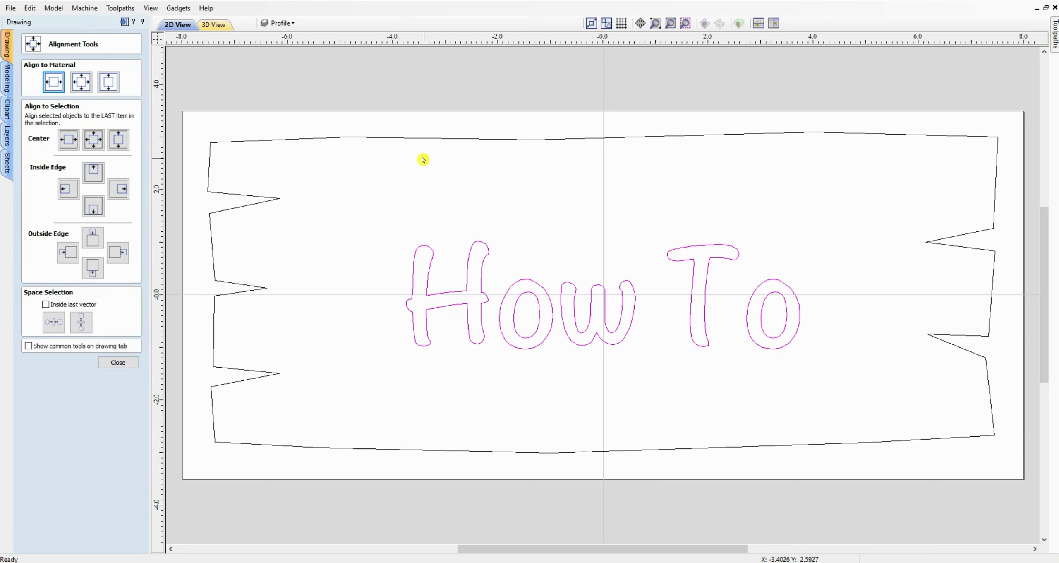
{"action": "left_click", "coordinate": [510, 283]}
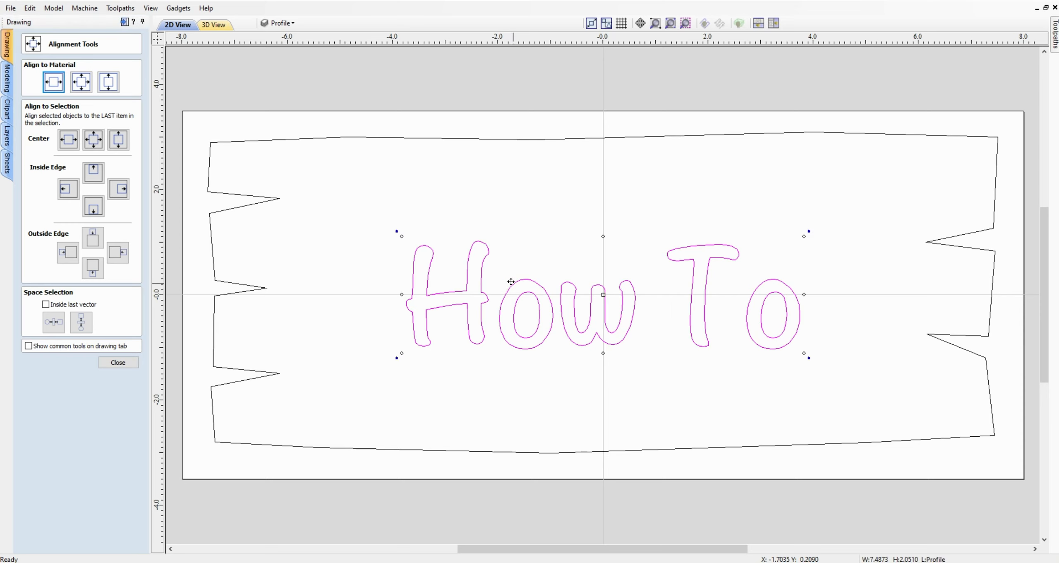
{"action": "key", "text": "Up"}
{"action": "key", "text": "Up"}
{"action": "key", "text": "Up"}
{"action": "key", "text": "Up"}
{"action": "key", "text": "Up"}
{"action": "key", "text": "Up"}
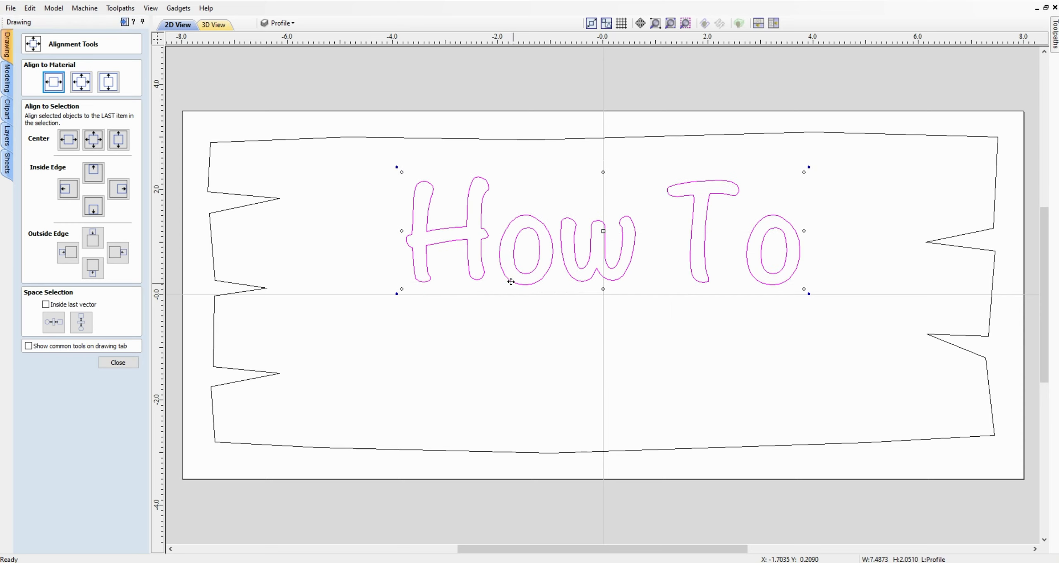
{"action": "left_click", "coordinate": [118, 362]}
{"action": "left_click", "coordinate": [509, 310]}
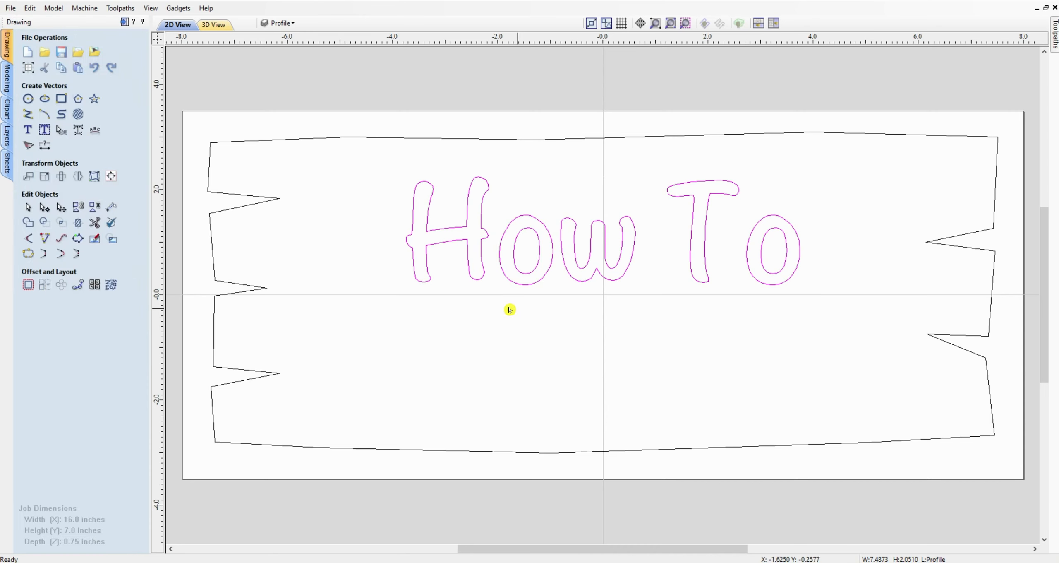
{"action": "left_click", "coordinate": [460, 319]}
Create the text "Make" in the Noteworthy font, center-aligned, with a text height of 2.0 inches.
{"action": "left_click", "coordinate": [28, 129]}
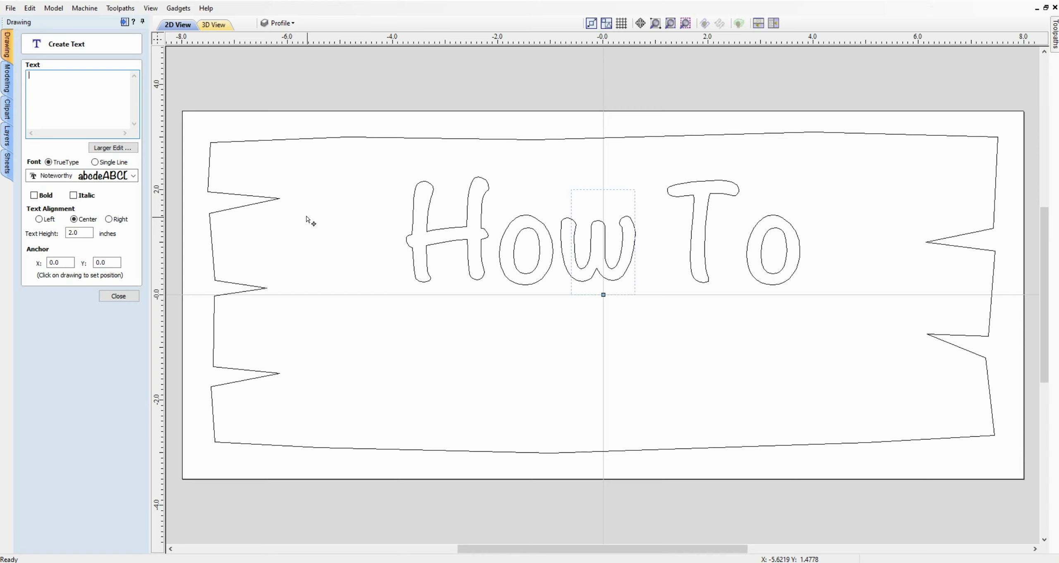
{"action": "type", "text": "Make"}
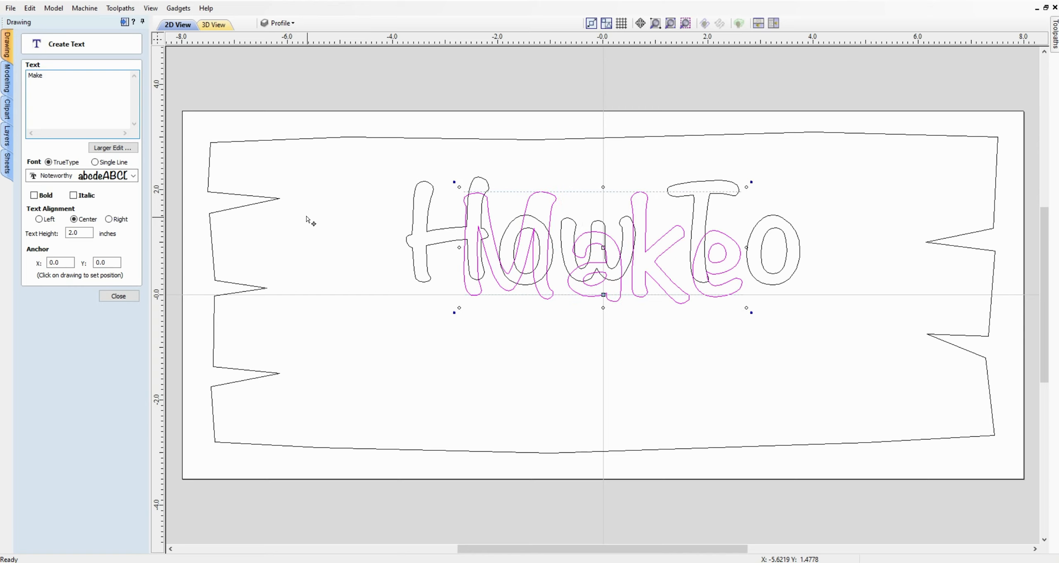
{"action": "left_click", "coordinate": [119, 296]}
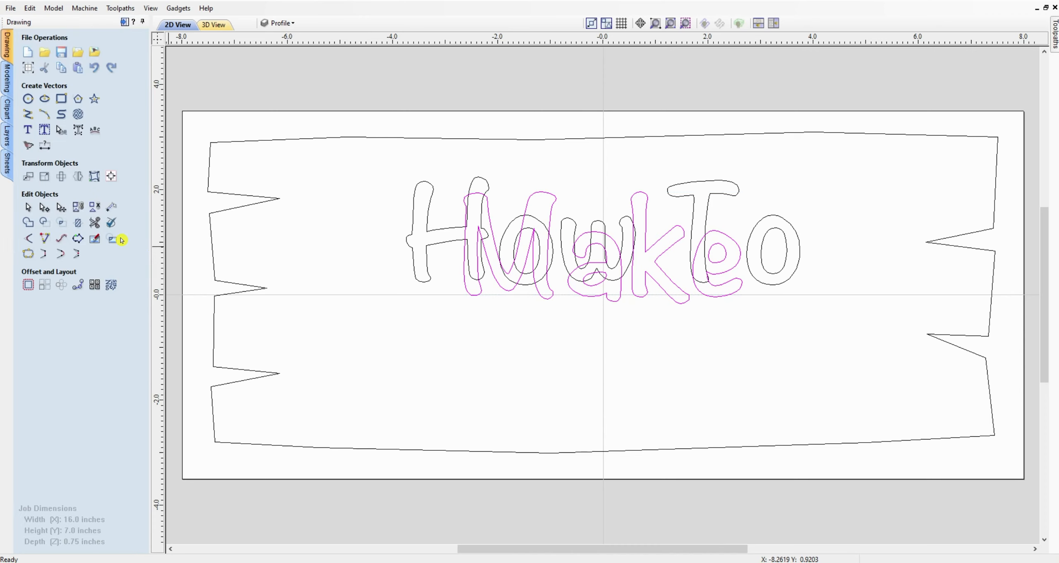
Center the "Make" text on the material both horizontally and vertically.
{"action": "left_click", "coordinate": [111, 175]}
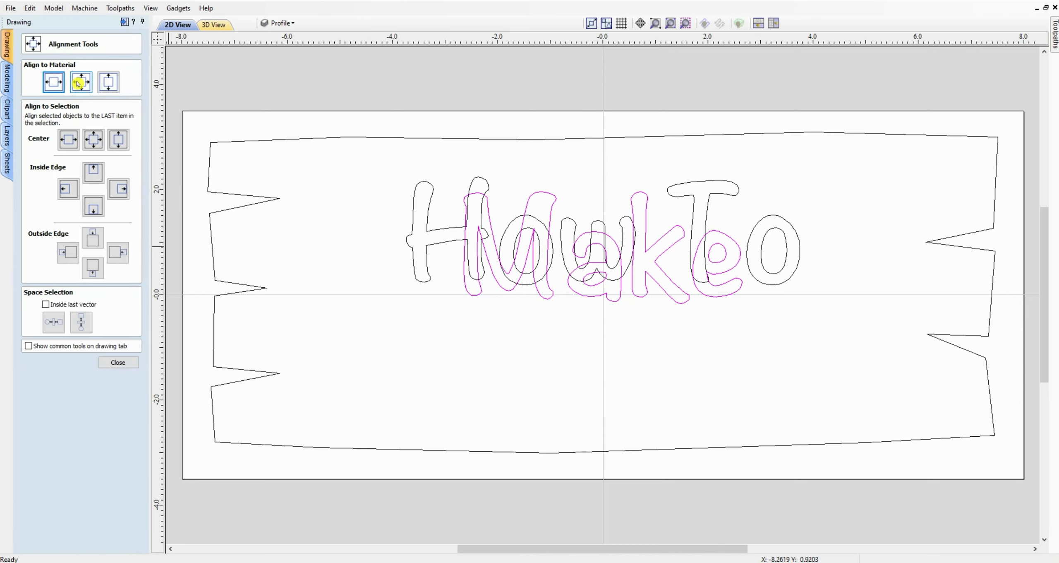
{"action": "left_click", "coordinate": [78, 83]}
{"action": "left_click", "coordinate": [535, 327]}
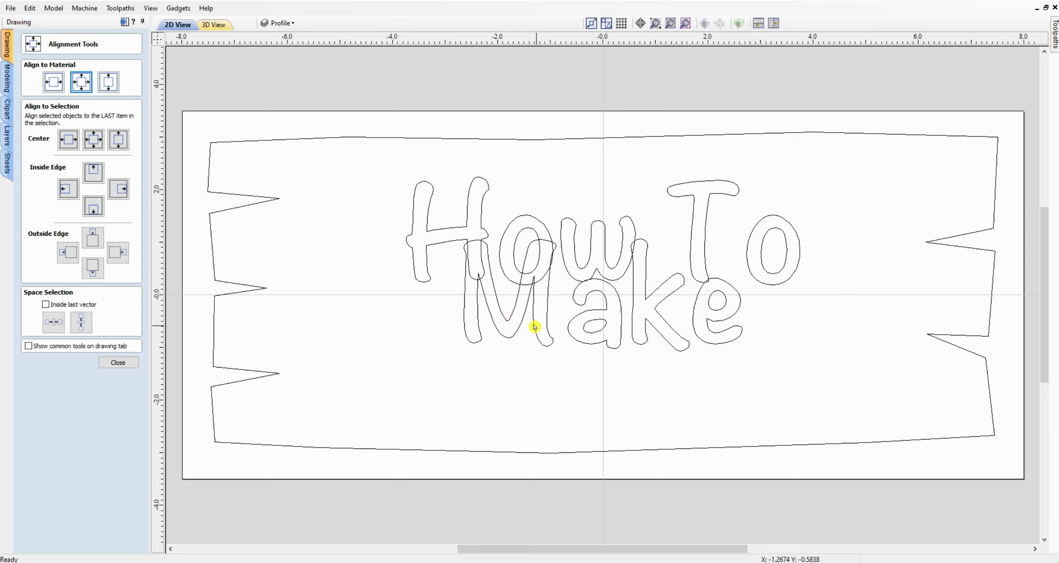
Nudge the "Make" text down into the board's lower half so it sits clear below "How To".
{"action": "left_click", "coordinate": [534, 331]}
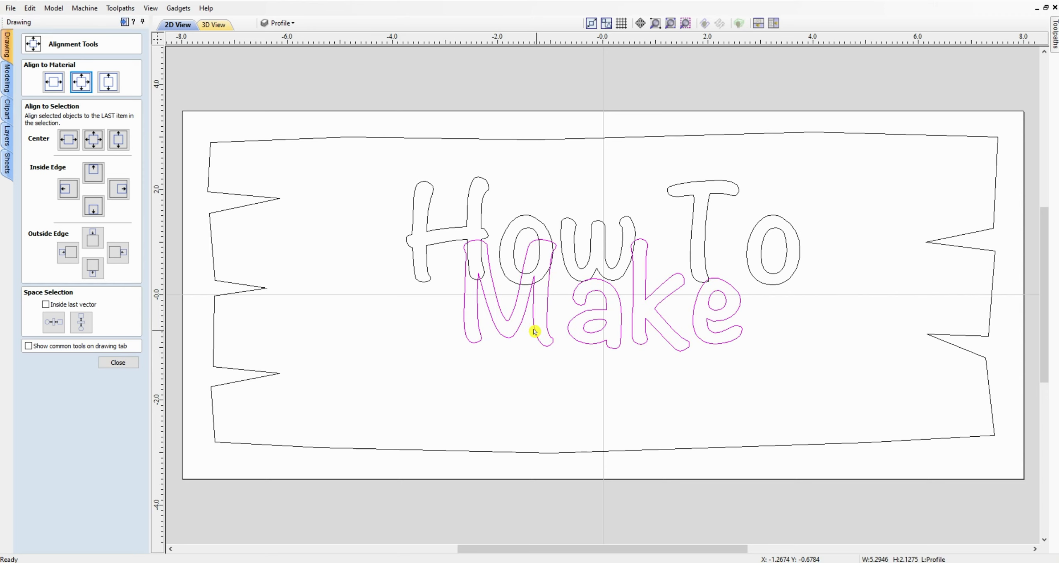
{"action": "key", "text": "Down"}
{"action": "key", "text": "Down"}
{"action": "key", "text": "Down"}
{"action": "key", "text": "Down"}
{"action": "key", "text": "Down"}
{"action": "key", "text": "Down"}
{"action": "key", "text": "Down"}
{"action": "key", "text": "Down"}
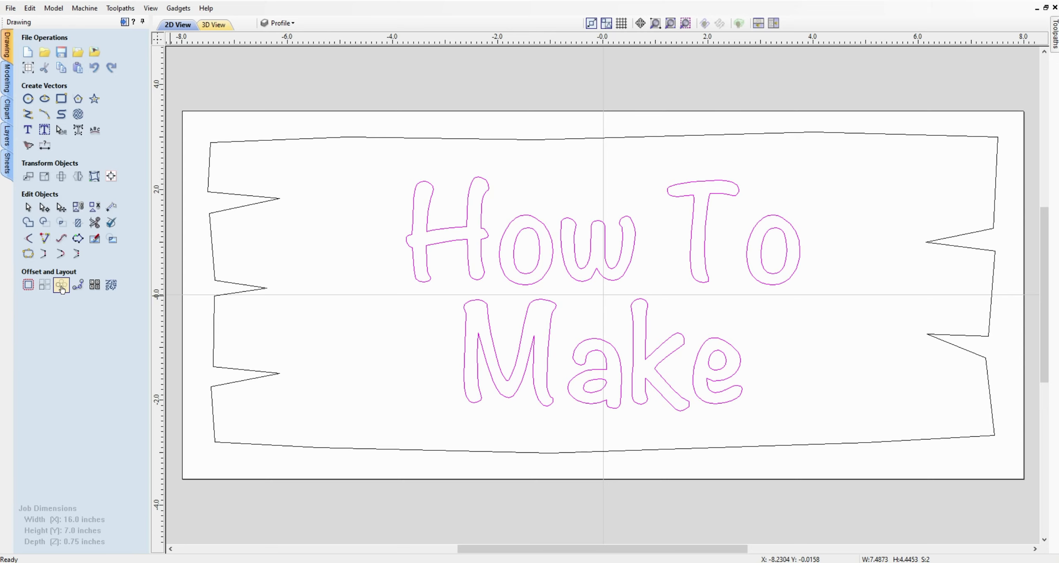
Try offsetting the "How To" and "Make" texts outwards by 0.5 inches, and undo the offset.
{"action": "left_click", "coordinate": [28, 285]}
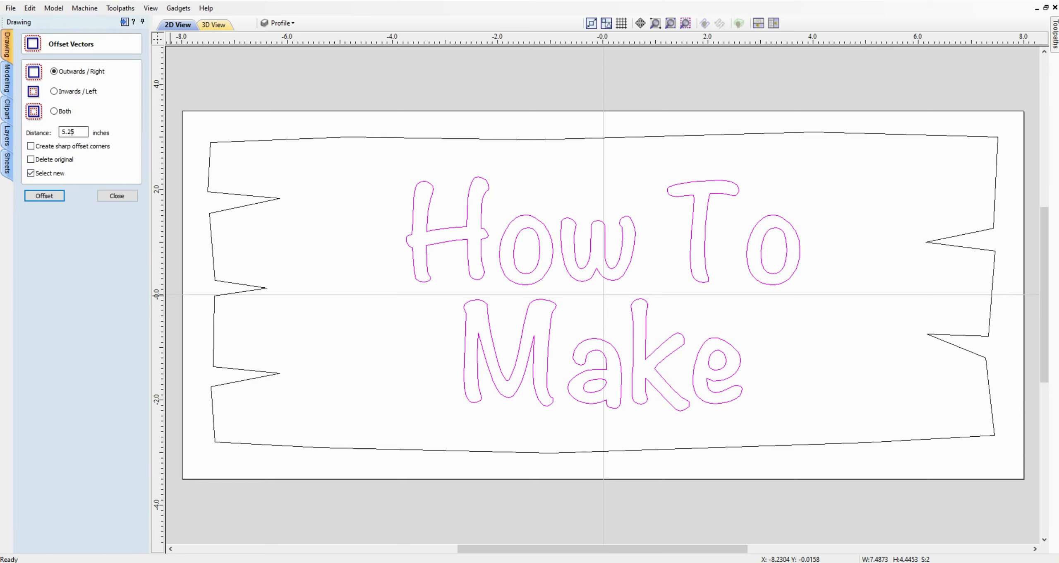
{"action": "left_click_drag", "start_coordinate": [79, 131], "coordinate": [62, 131]}
{"action": "type", "text": ".5"}
{"action": "left_click", "coordinate": [45, 196]}
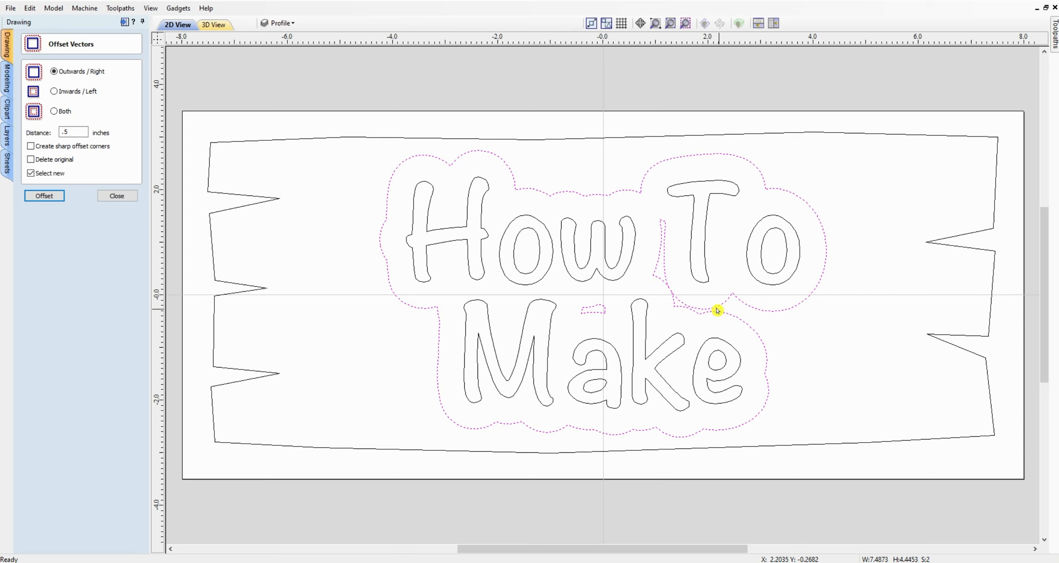
{"action": "left_click", "coordinate": [29, 8]}
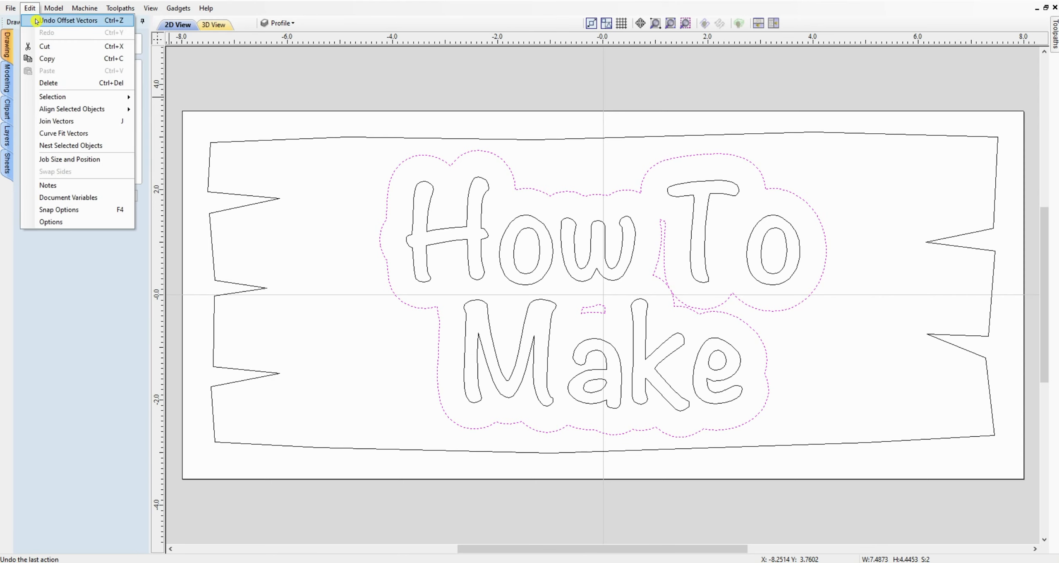
{"action": "left_click", "coordinate": [37, 20]}
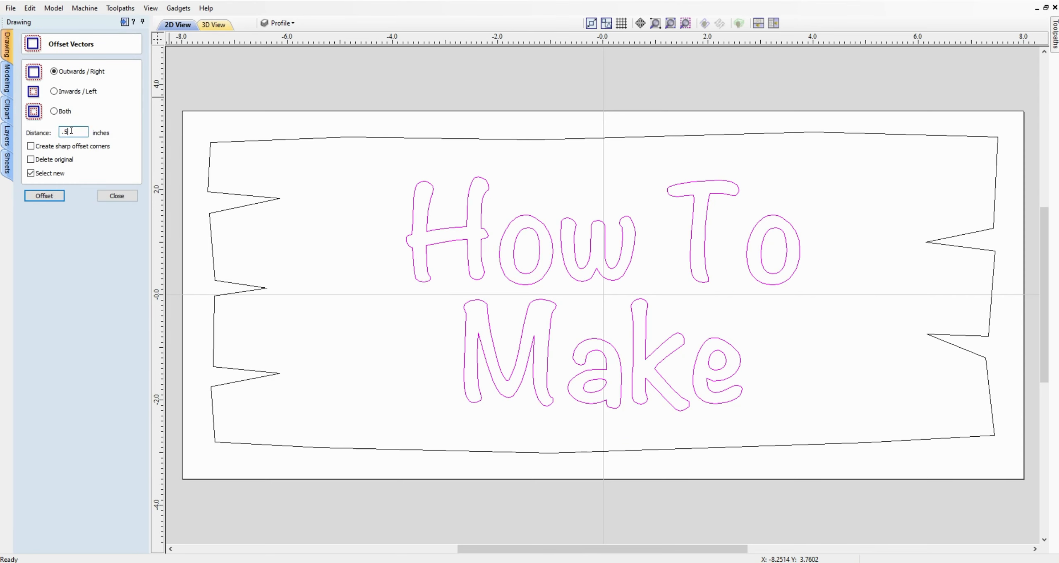
Offset both texts outwards by 0.55 inches and delete the small stray vectors left between the words.
{"action": "left_click", "coordinate": [43, 196]}
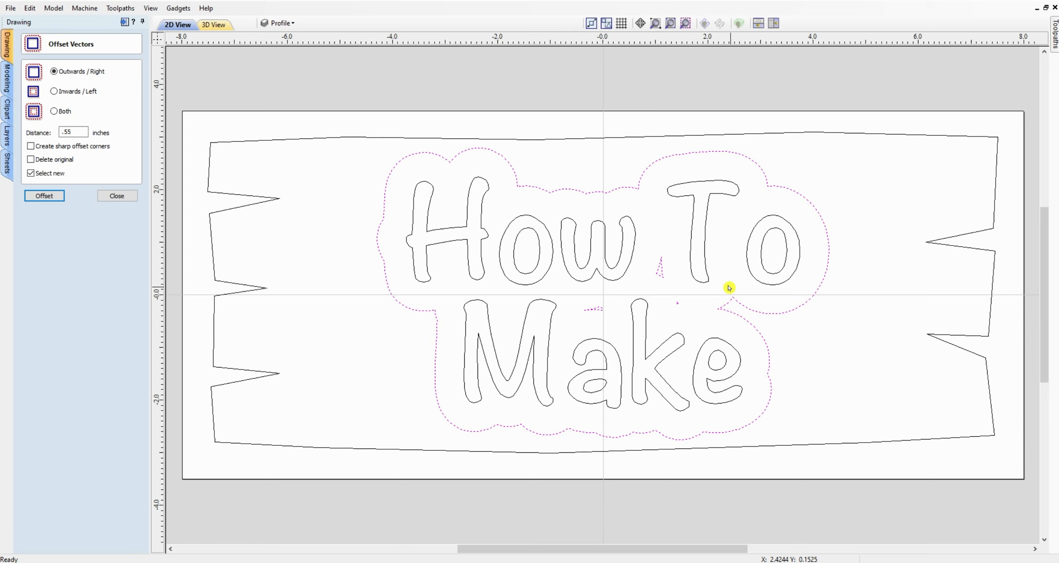
{"action": "left_click", "coordinate": [816, 338]}
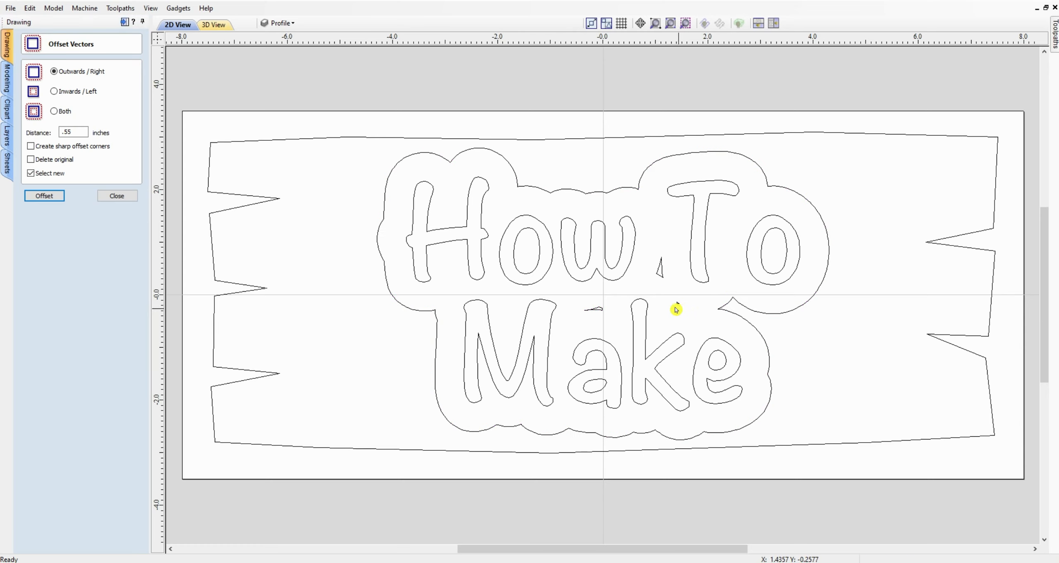
{"action": "left_click", "coordinate": [588, 305]}
{"action": "key", "text": "Delete"}
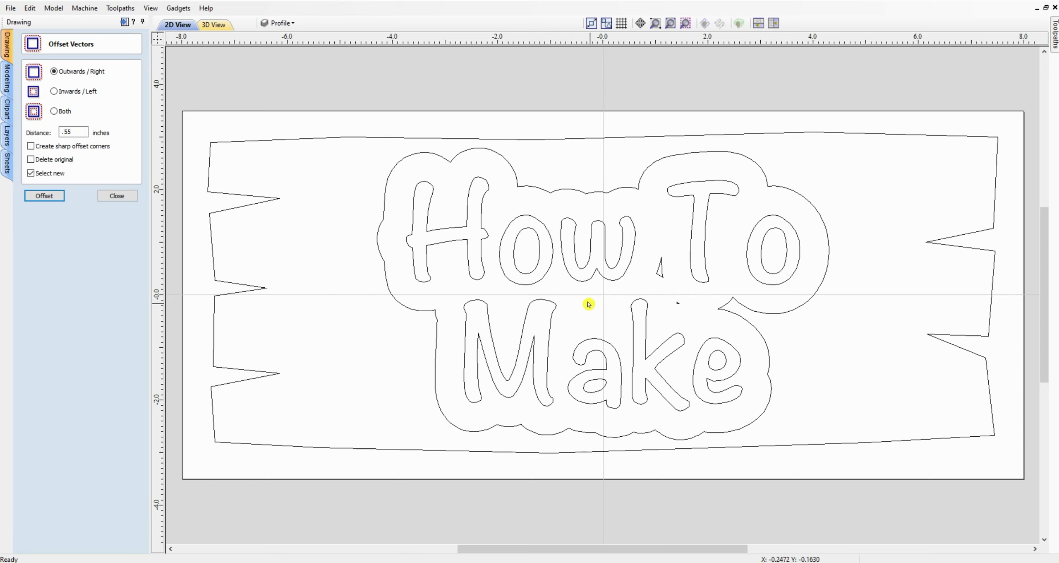
{"action": "left_click", "coordinate": [659, 267]}
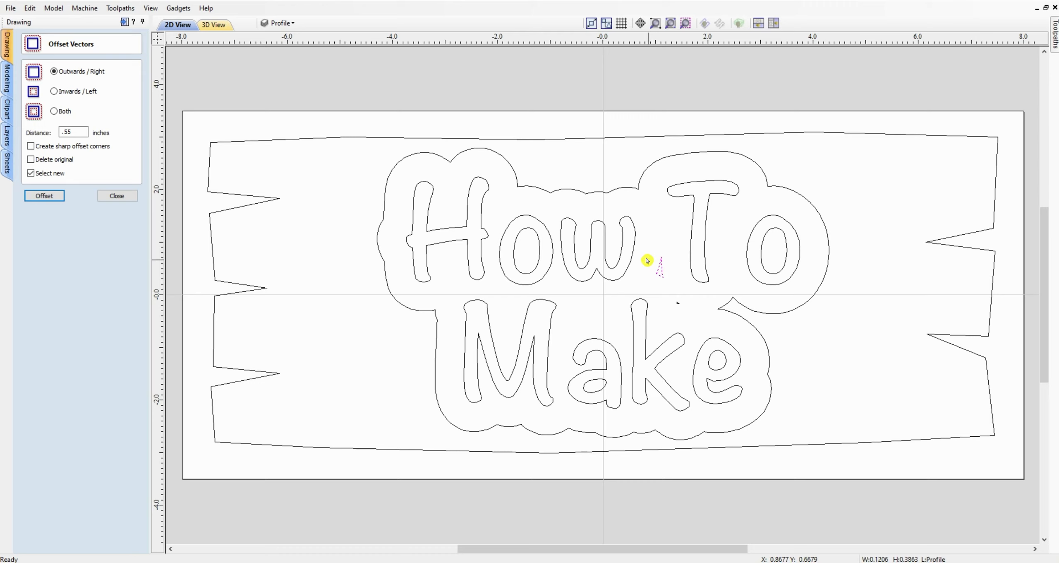
{"action": "key", "text": "Delete"}
{"action": "left_click", "coordinate": [679, 304]}
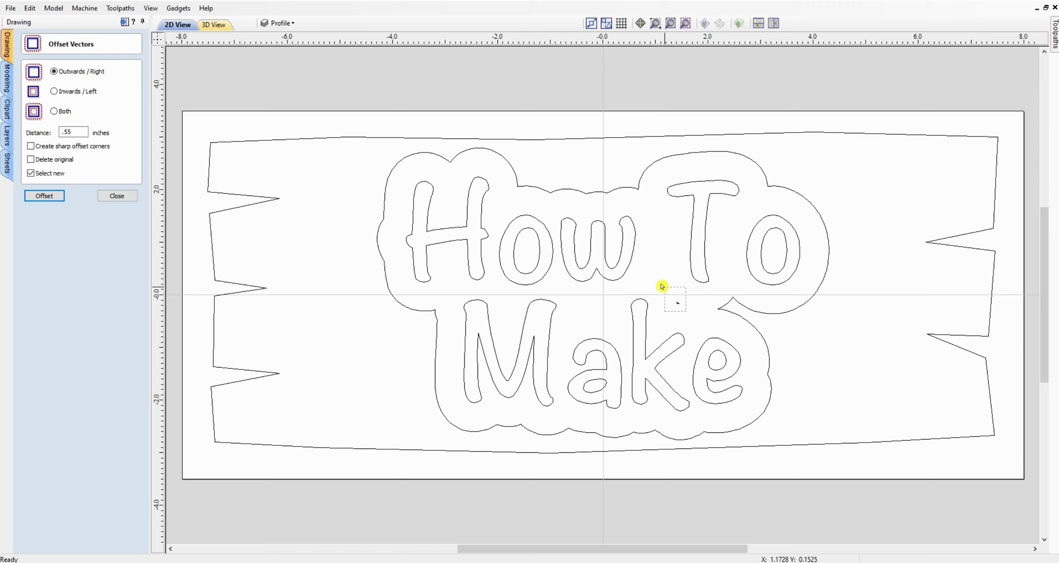
{"action": "key", "text": "Delete"}
{"action": "scroll", "coordinate": [658, 281], "scroll_direction": "down", "scroll_amount": 4}
{"action": "scroll", "coordinate": [648, 277], "scroll_direction": "up", "scroll_amount": 7}
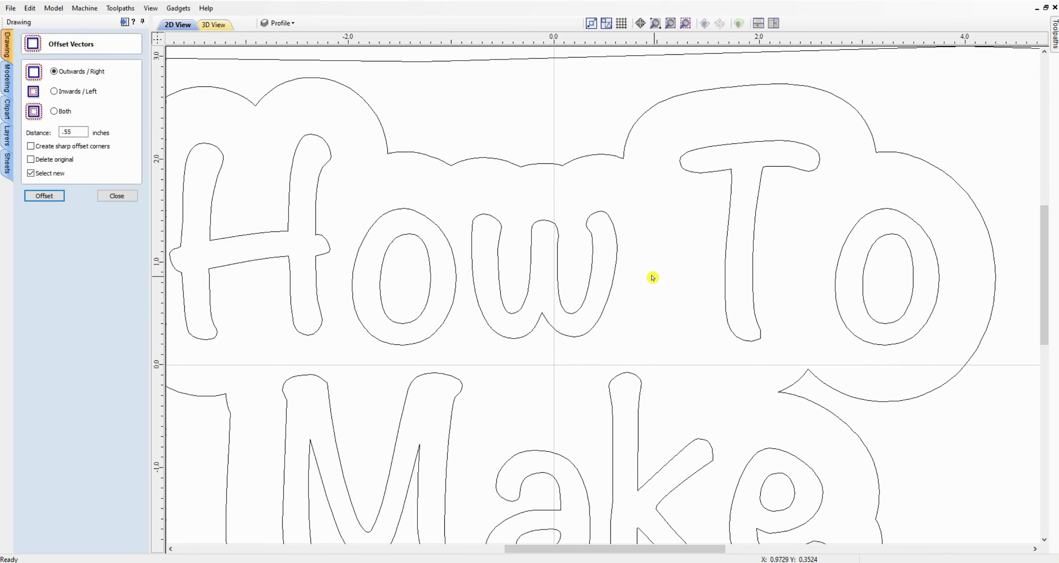
{"action": "scroll", "coordinate": [650, 277], "scroll_direction": "down", "scroll_amount": 3}
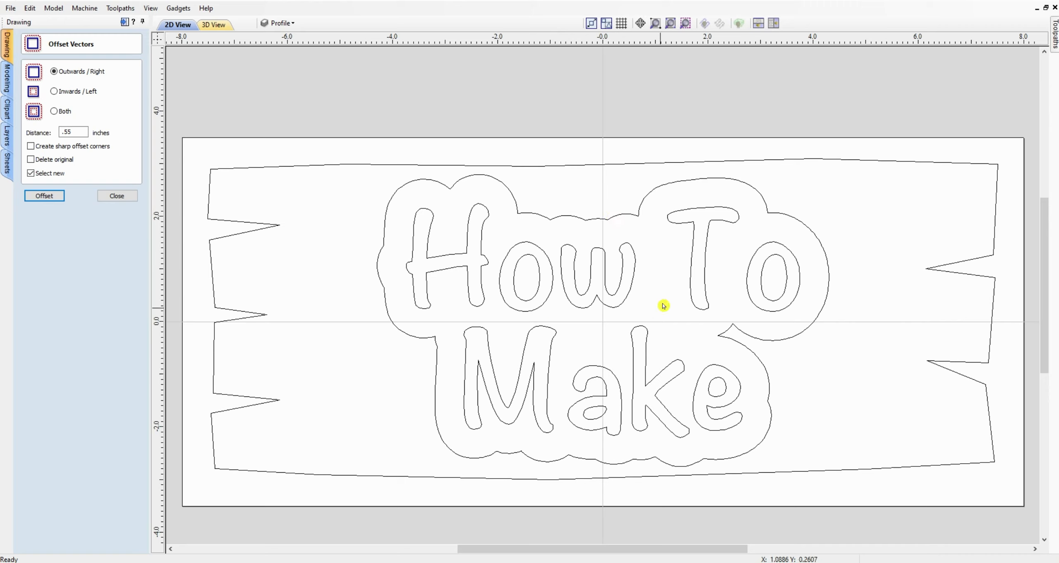
Calculate a 0.25-inch-deep pocket toolpath between the offset outline and both texts, using the 1/4" and 1/16" end mills.
{"action": "left_click", "coordinate": [689, 272]}
{"action": "left_click", "coordinate": [124, 195]}
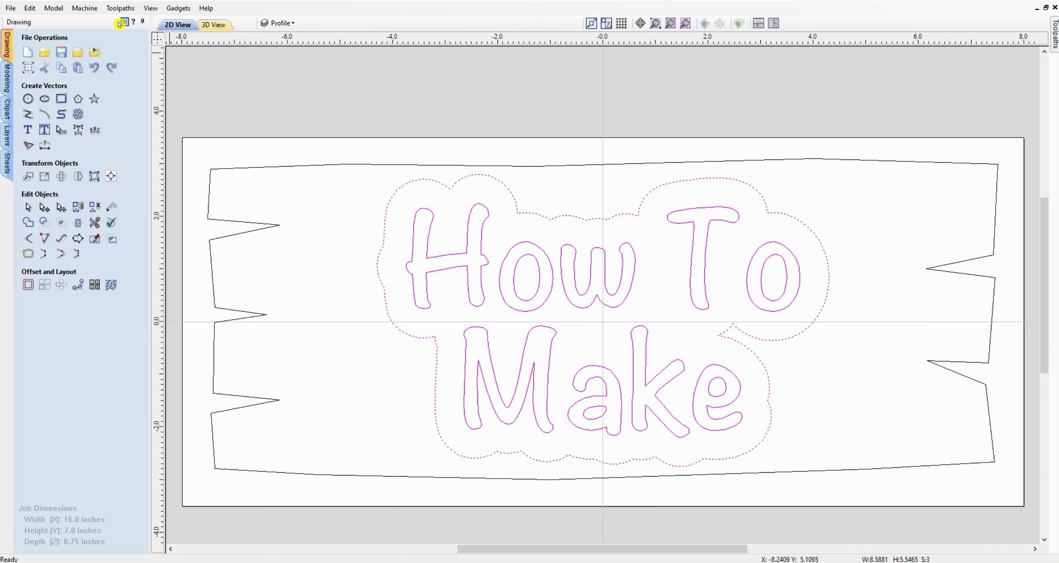
{"action": "left_click", "coordinate": [123, 20]}
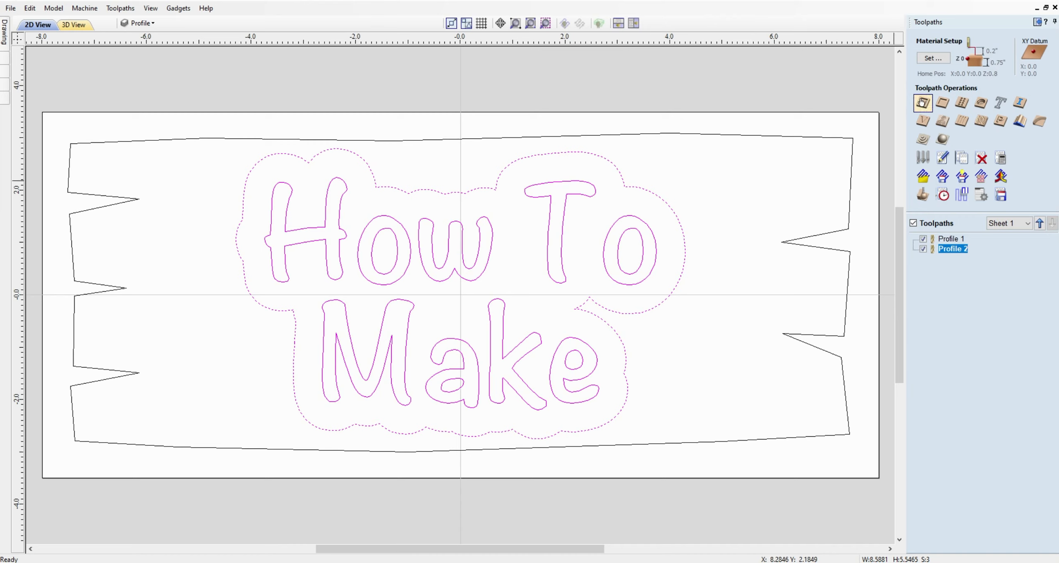
{"action": "left_click", "coordinate": [942, 105]}
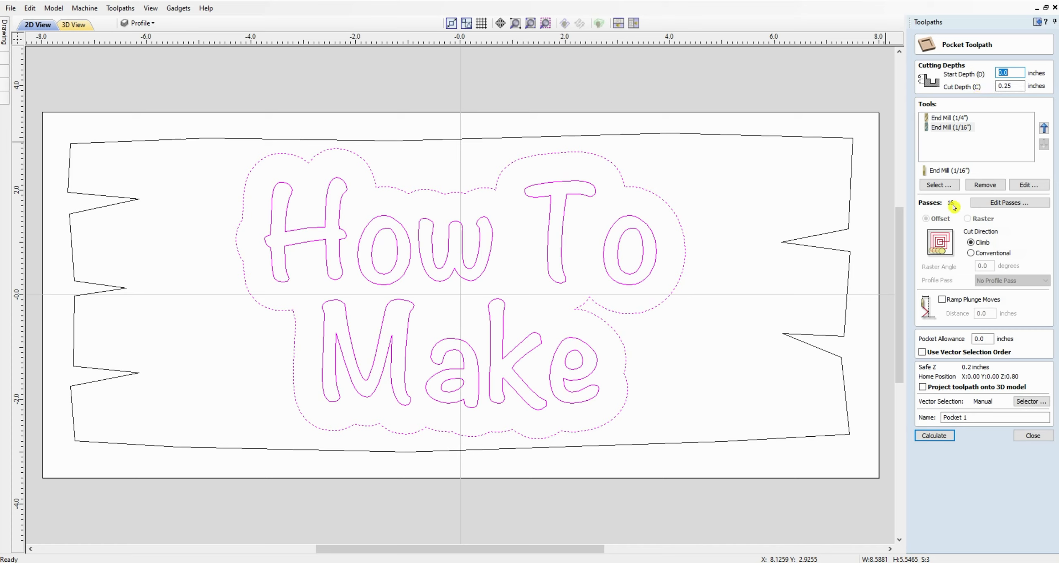
{"action": "left_click", "coordinate": [987, 207]}
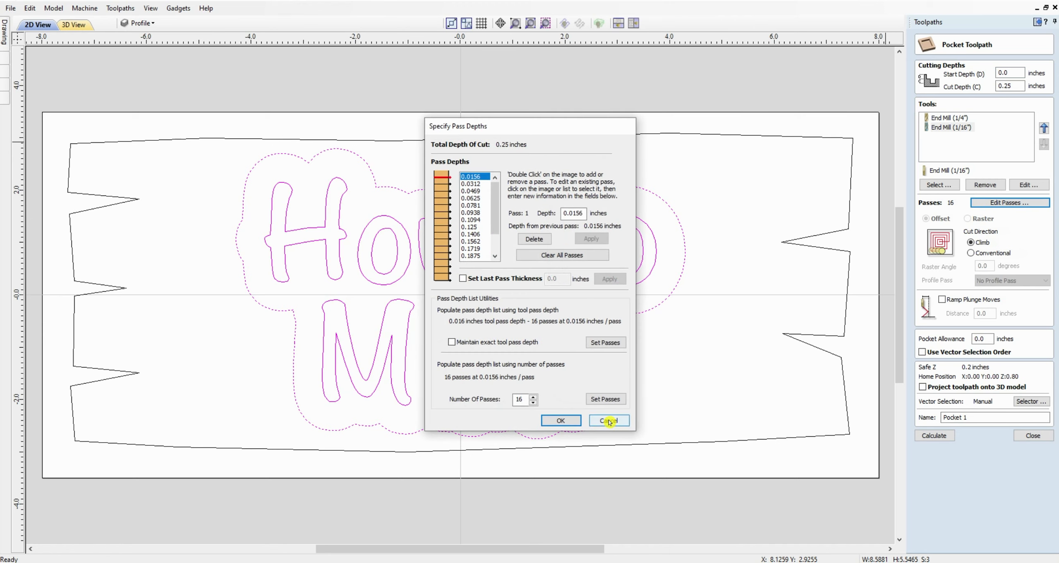
{"action": "left_click", "coordinate": [609, 419]}
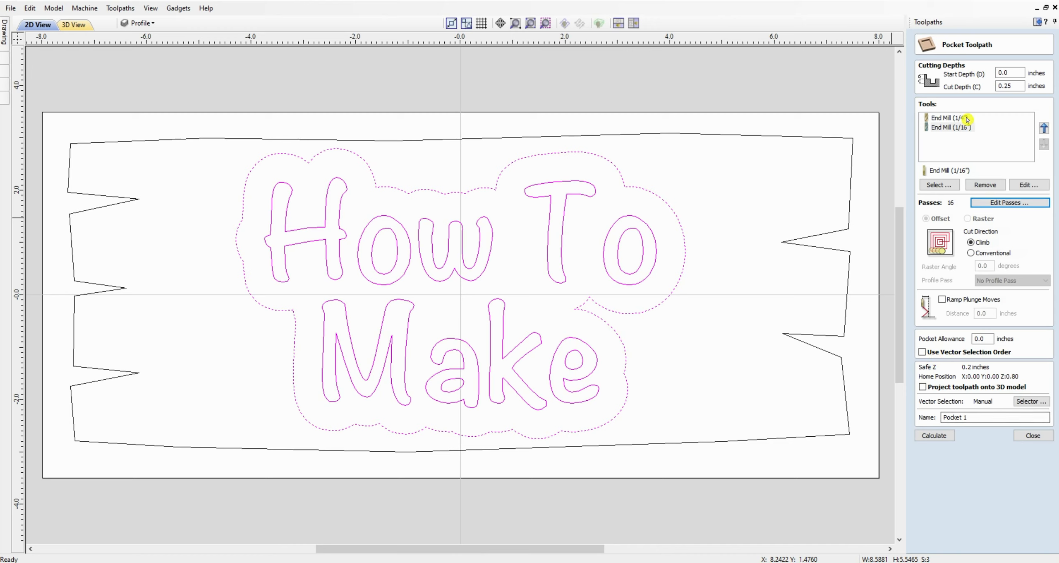
{"action": "left_click", "coordinate": [926, 435]}
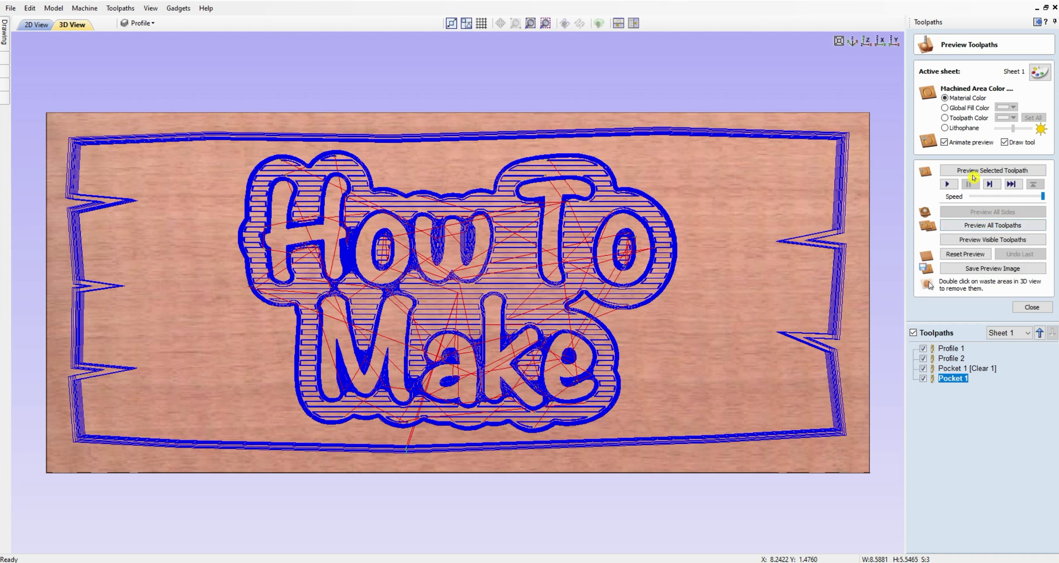
Preview all toolpaths in 3D and remove the waste material around the board and inside its side notches.
{"action": "left_click", "coordinate": [970, 224]}
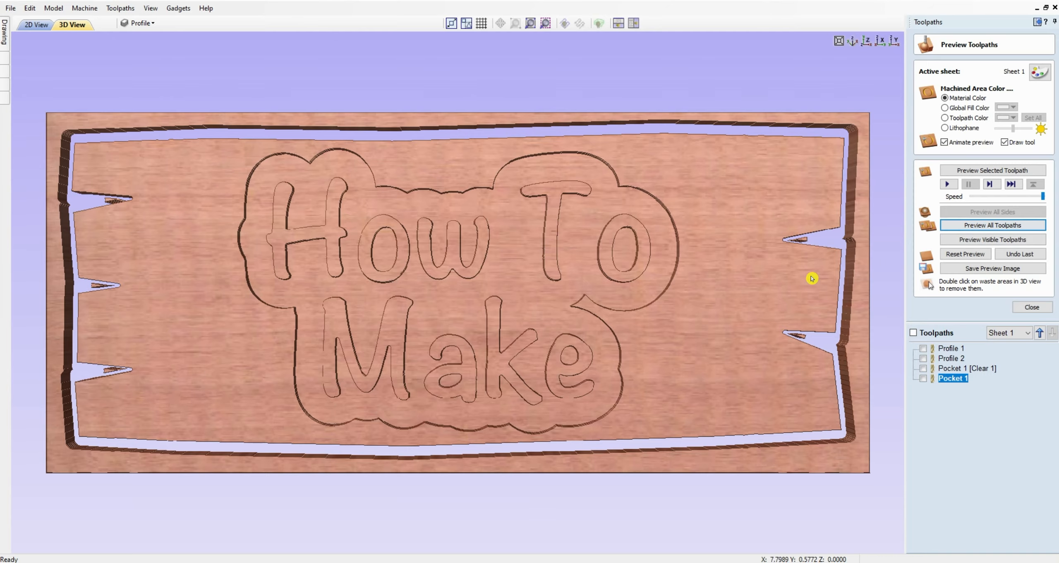
{"action": "left_click_drag", "start_coordinate": [659, 340], "coordinate": [622, 350]}
{"action": "double_click", "coordinate": [466, 480]}
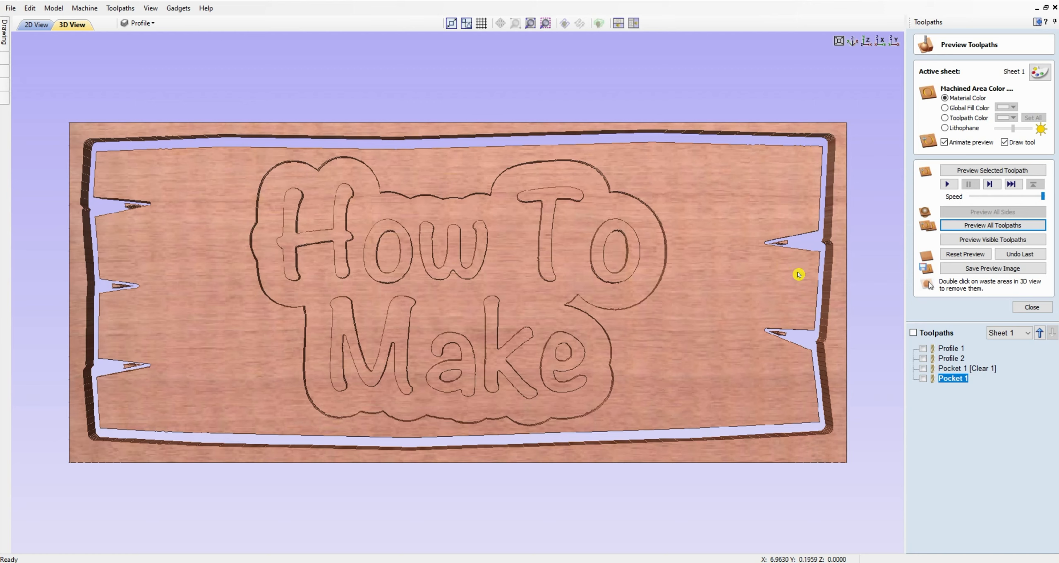
{"action": "double_click", "coordinate": [783, 244]}
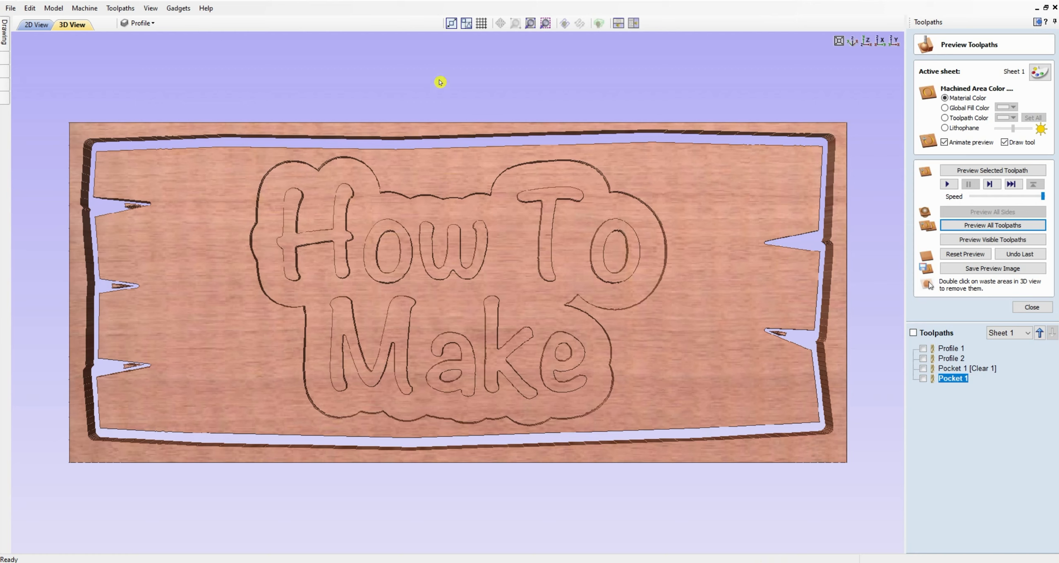
{"action": "double_click", "coordinate": [837, 222]}
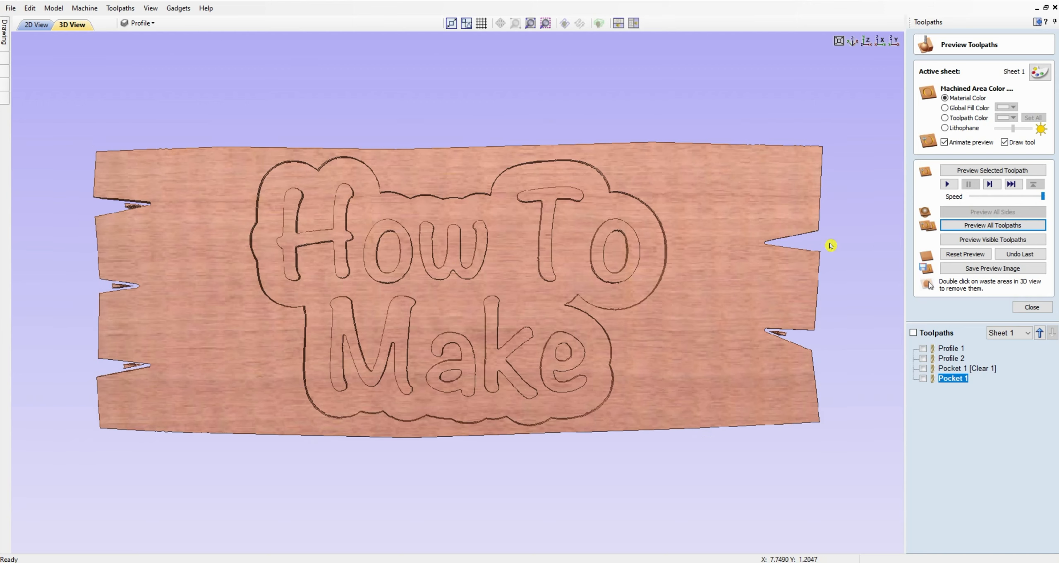
{"action": "double_click", "coordinate": [782, 335]}
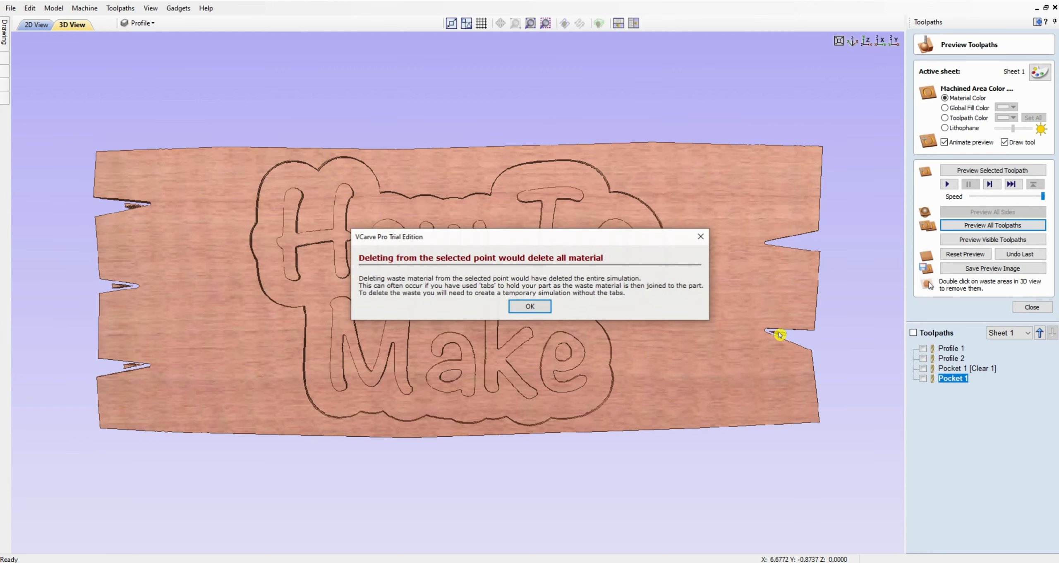
{"action": "left_click", "coordinate": [531, 320]}
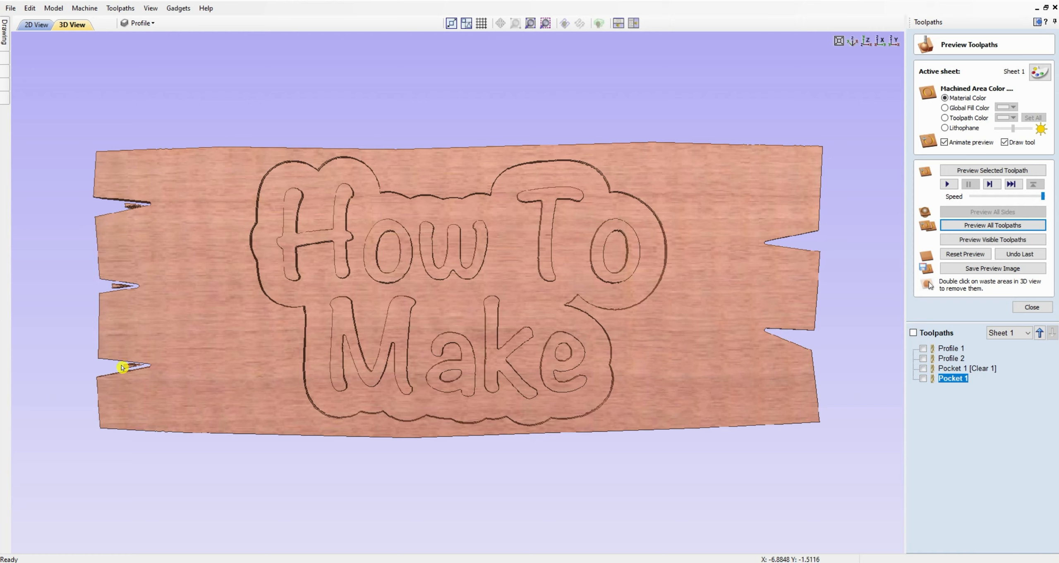
{"action": "double_click", "coordinate": [119, 284]}
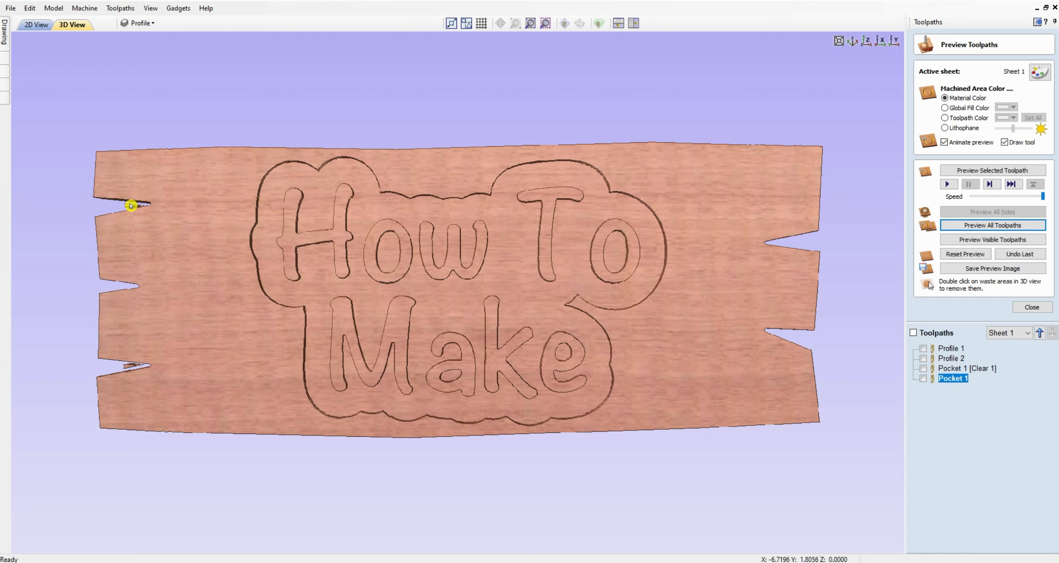
{"action": "double_click", "coordinate": [126, 366]}
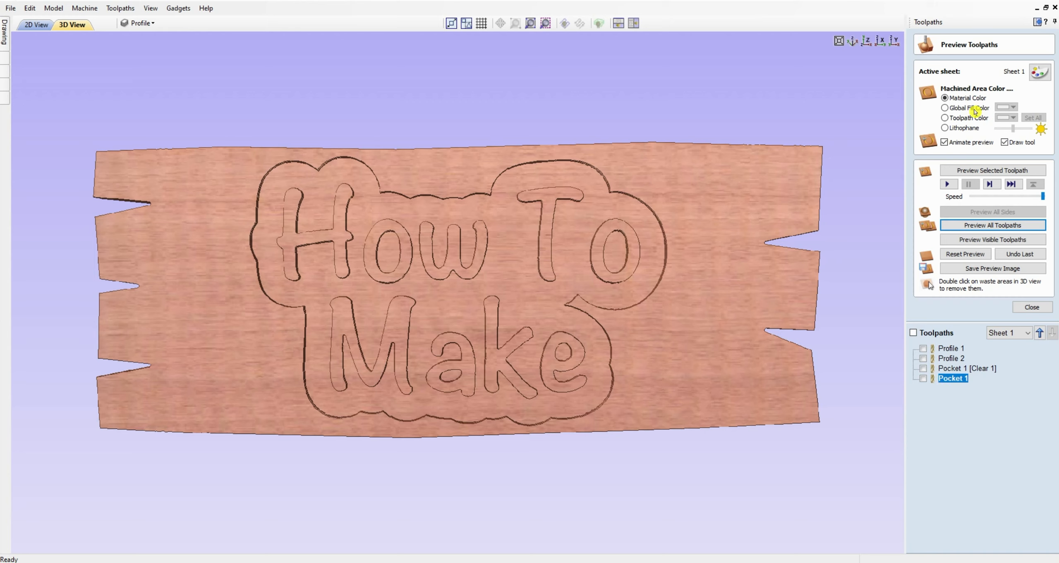
Set the preview toolpath color to black for both Pocket 1 and Pocket 1 [Clear 1].
{"action": "left_click", "coordinate": [945, 118]}
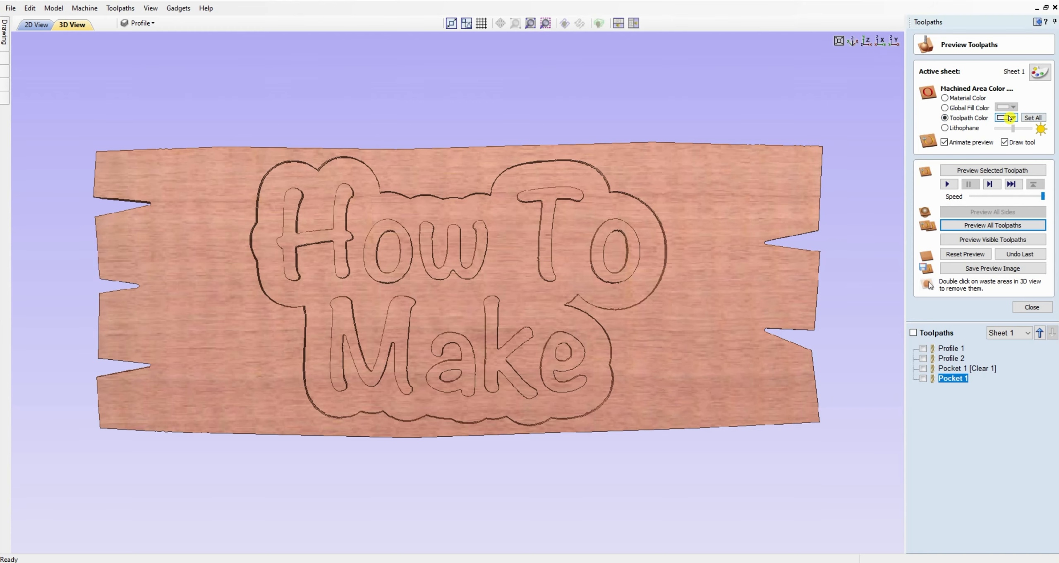
{"action": "left_click", "coordinate": [1013, 118]}
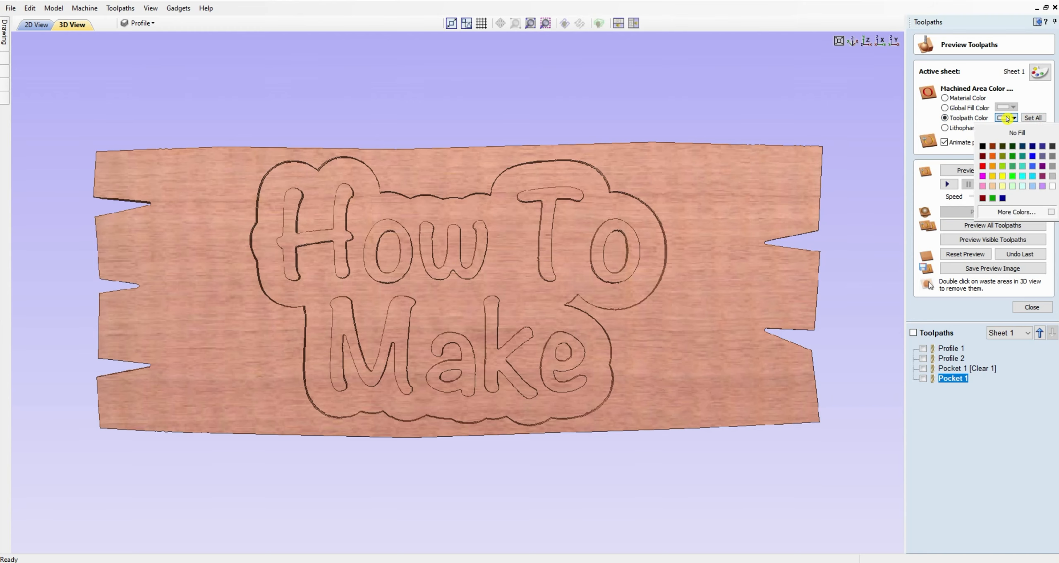
{"action": "left_click", "coordinate": [982, 145]}
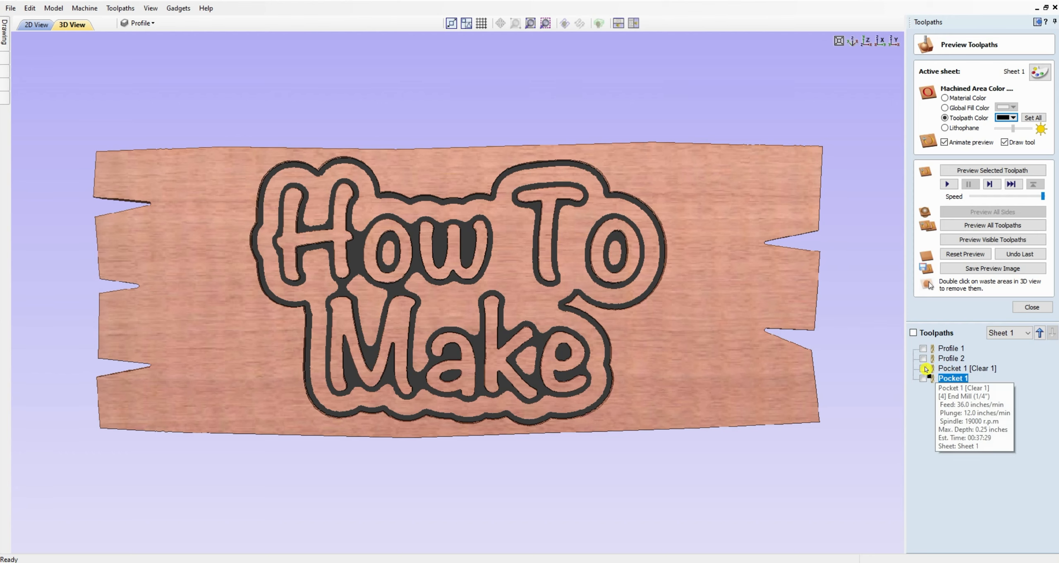
{"action": "left_click", "coordinate": [942, 368]}
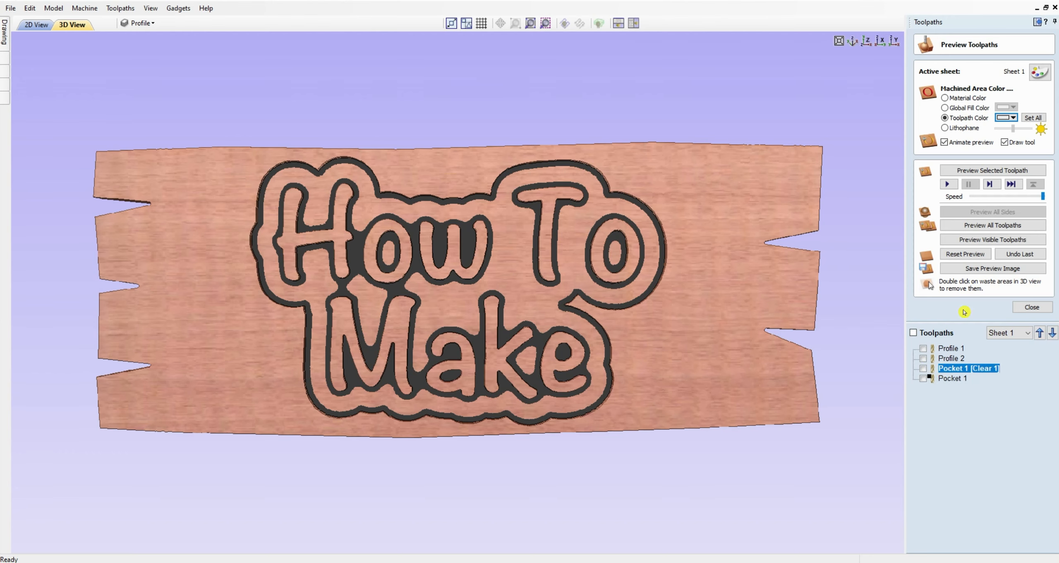
{"action": "left_click", "coordinate": [1005, 119]}
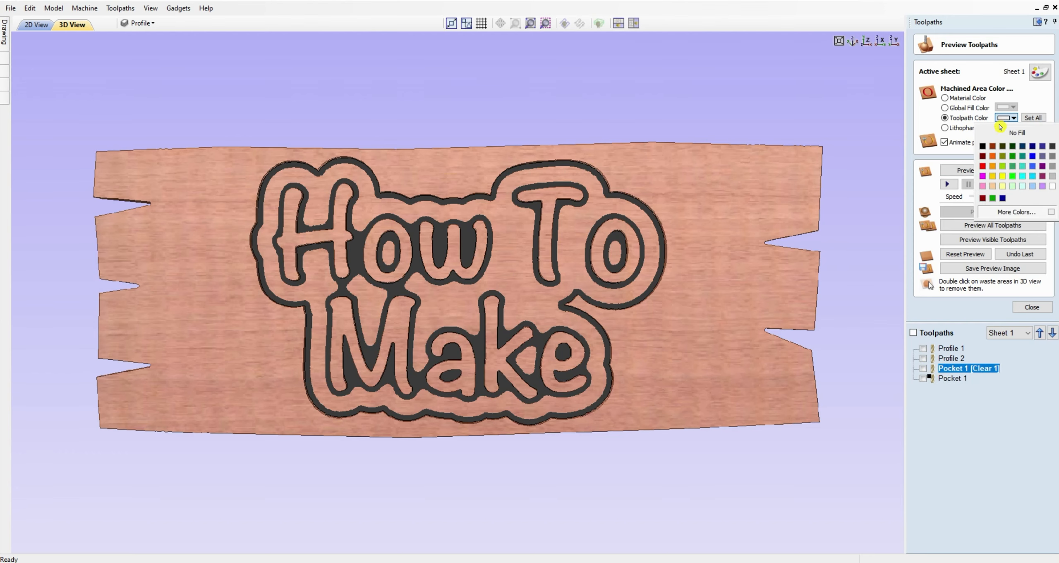
{"action": "left_click", "coordinate": [983, 145]}
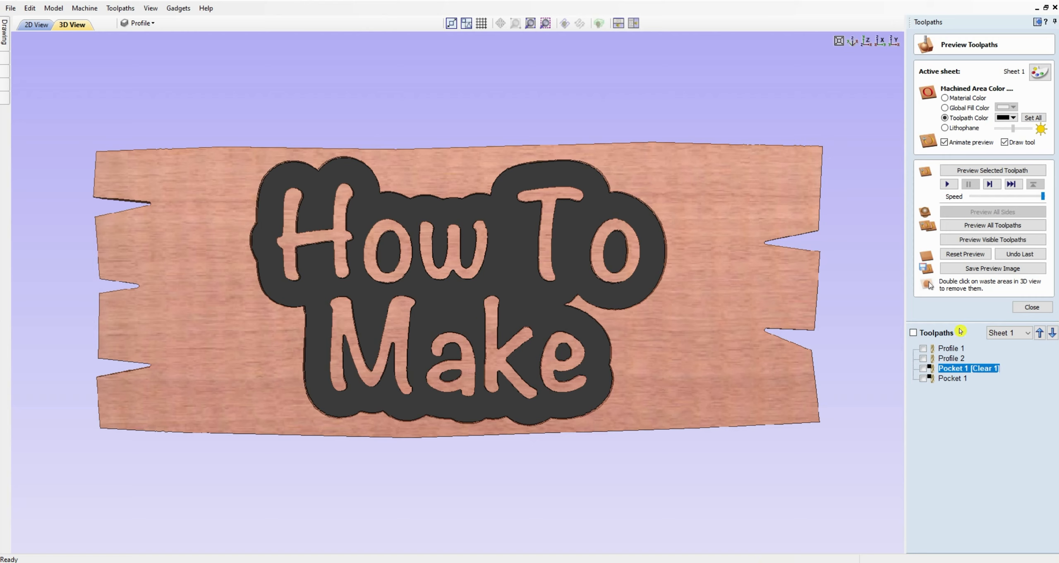
Check the vector selection setting of the Profile 1, Profile 2 and Pocket 1 [Clear 1] toolpaths without changing them.
{"action": "left_click", "coordinate": [942, 350]}
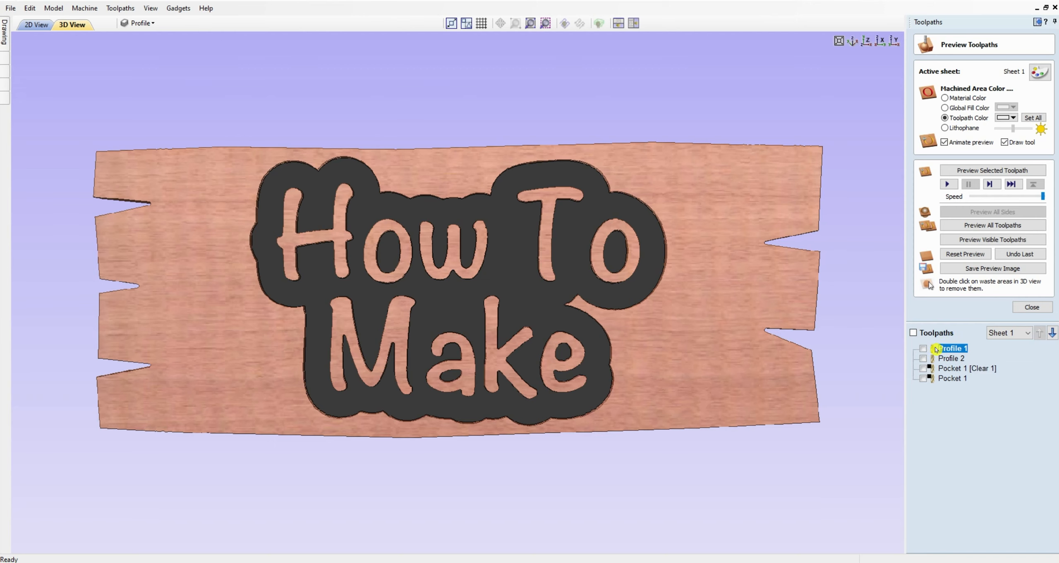
{"action": "double_click", "coordinate": [943, 349]}
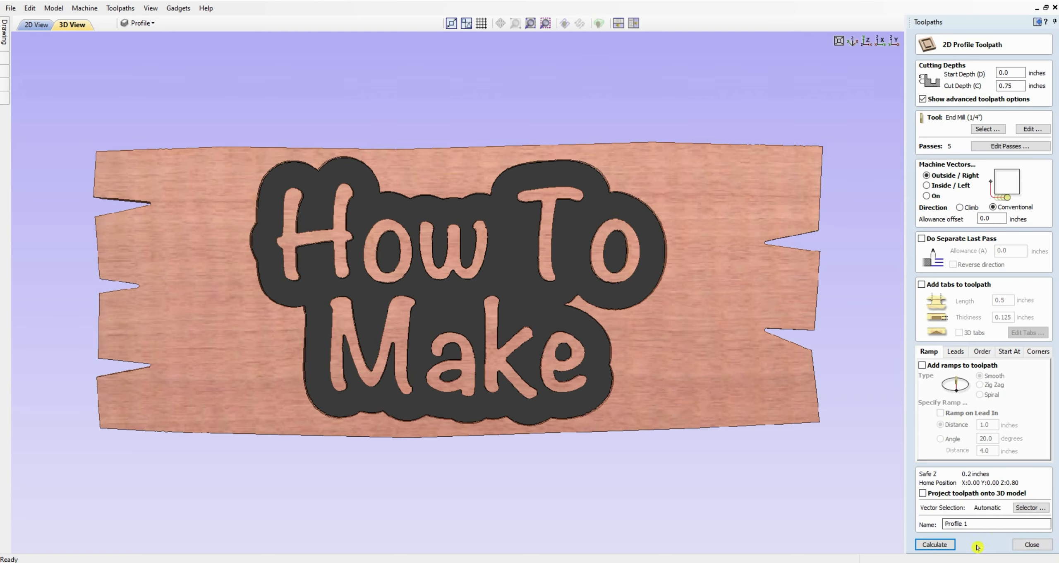
{"action": "left_click", "coordinate": [1021, 545]}
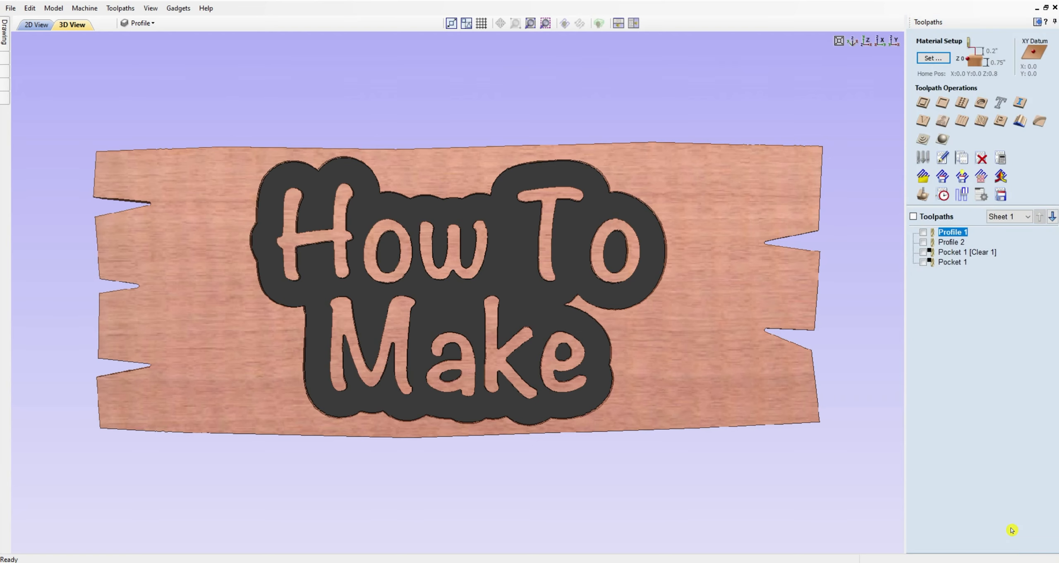
{"action": "double_click", "coordinate": [957, 242]}
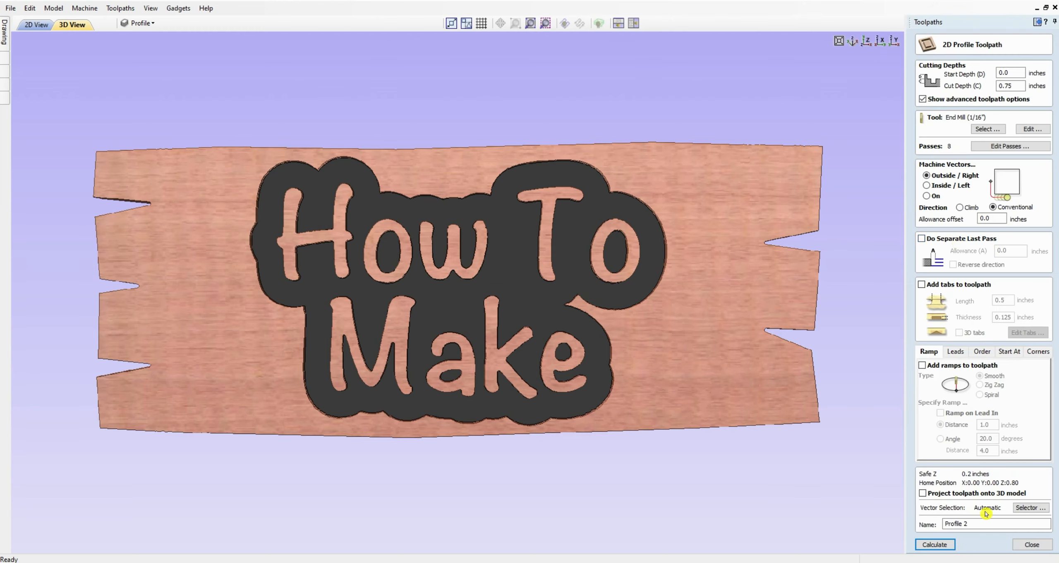
{"action": "left_click", "coordinate": [1030, 544]}
{"action": "double_click", "coordinate": [956, 253]}
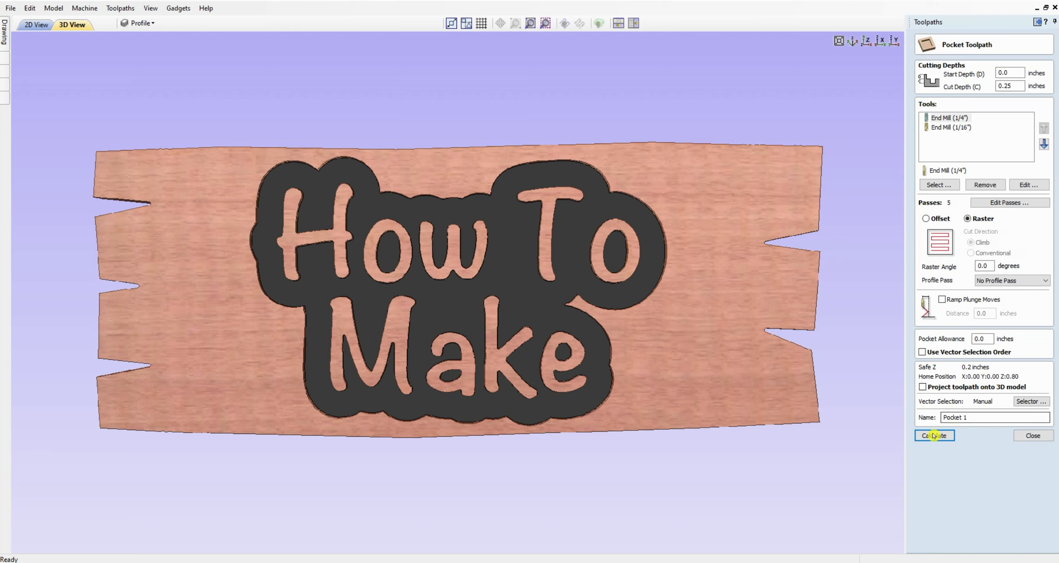
{"action": "left_click", "coordinate": [1032, 434]}
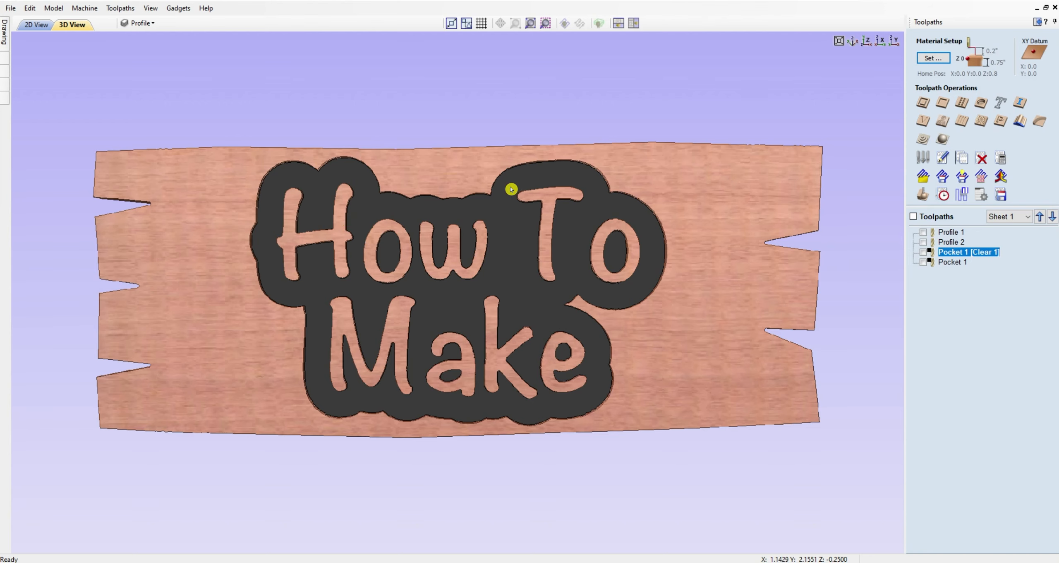
Add a new layer named Text to the 2D drawing.
{"action": "left_click", "coordinate": [38, 25]}
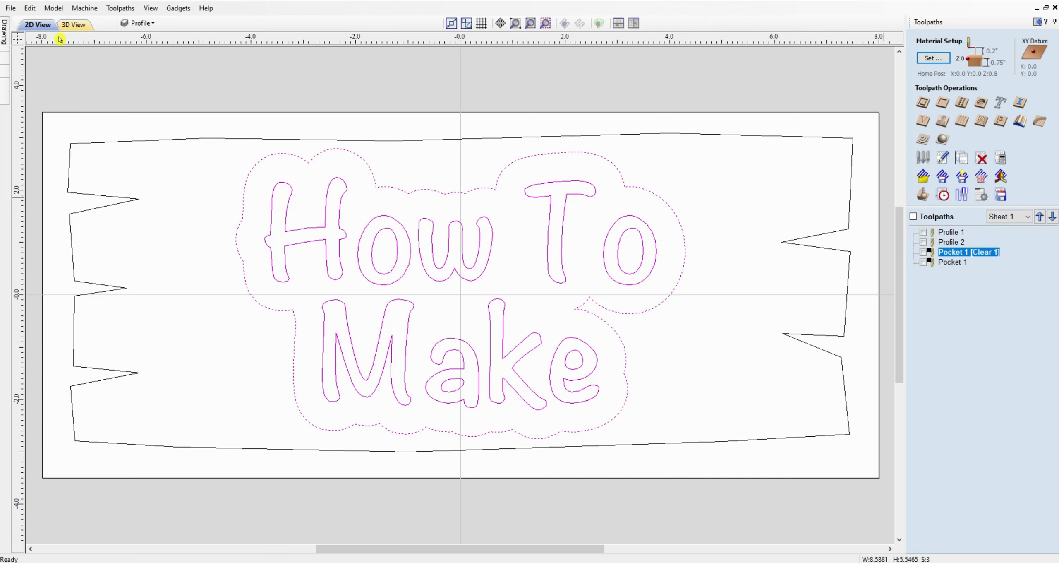
{"action": "left_click", "coordinate": [138, 23]}
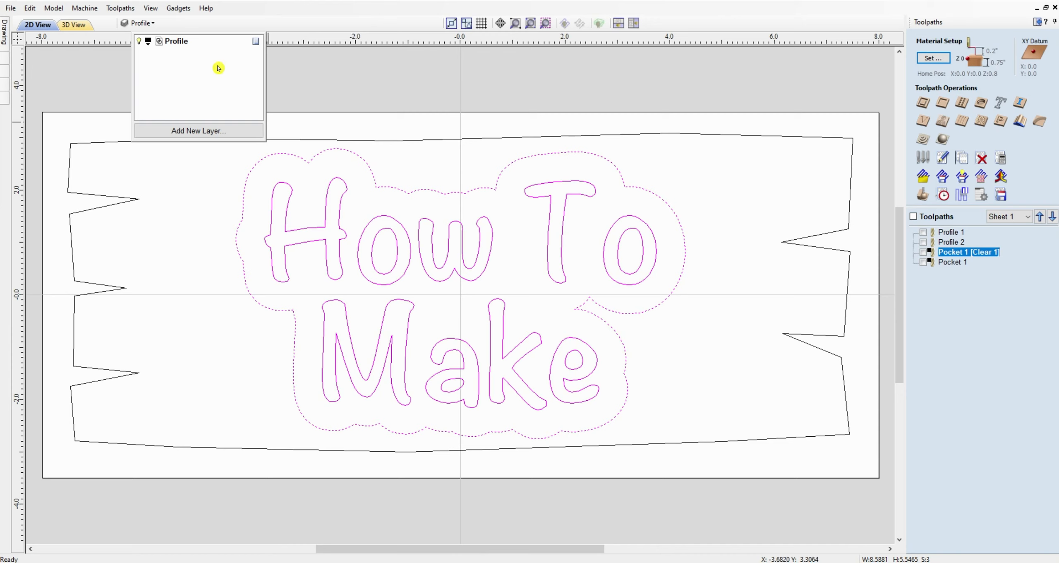
{"action": "left_click", "coordinate": [203, 130]}
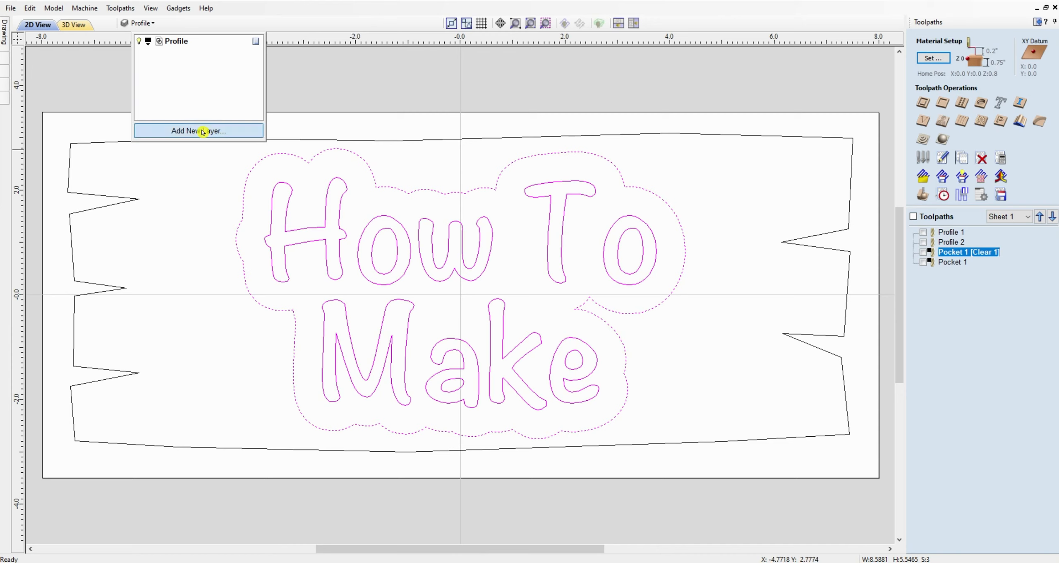
{"action": "key", "text": "BackSpace"}
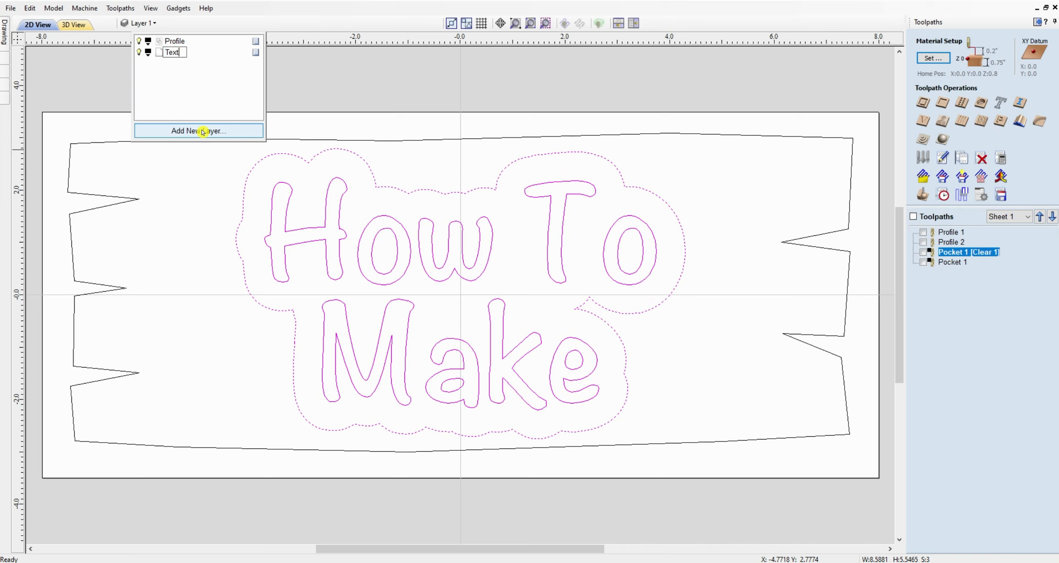
{"action": "key", "text": "Return"}
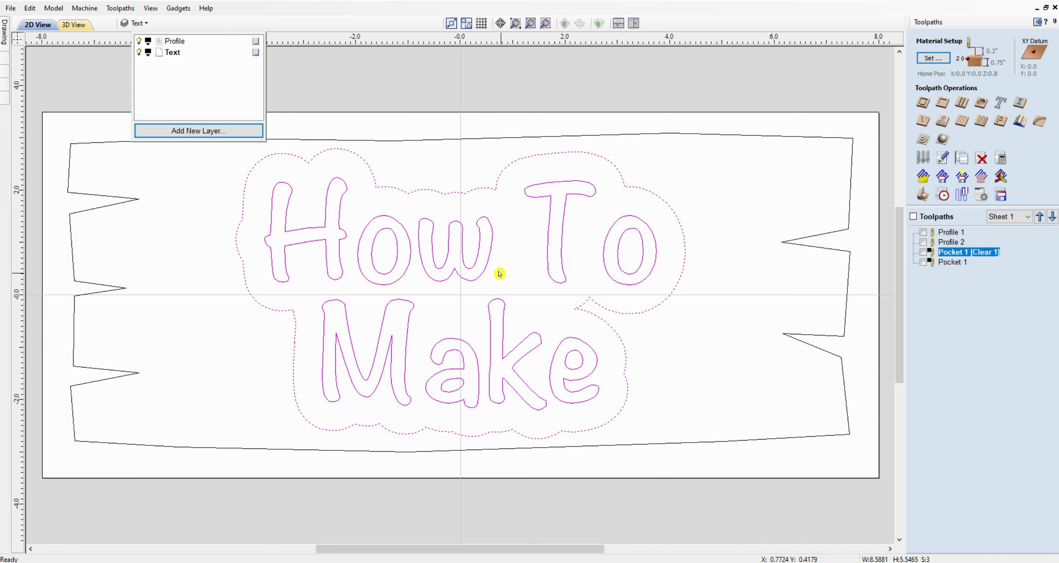
Move the "How To" and "Make" lettering and its offset outline to the Text layer, then clear the selection.
{"action": "left_click_drag", "start_coordinate": [669, 334], "coordinate": [543, 215]}
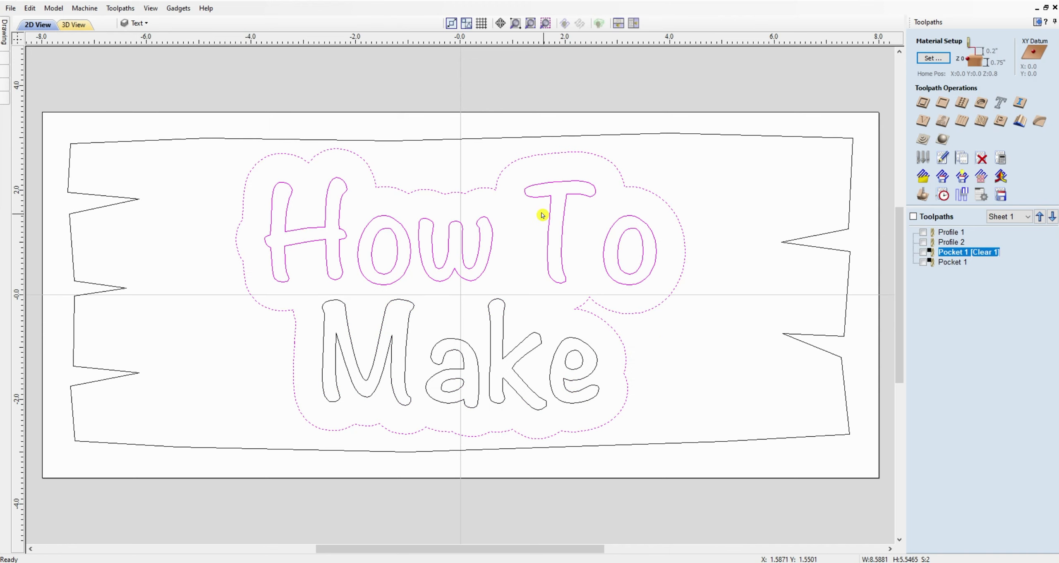
{"action": "left_click_drag", "start_coordinate": [672, 394], "coordinate": [473, 226], "text": "shift"}
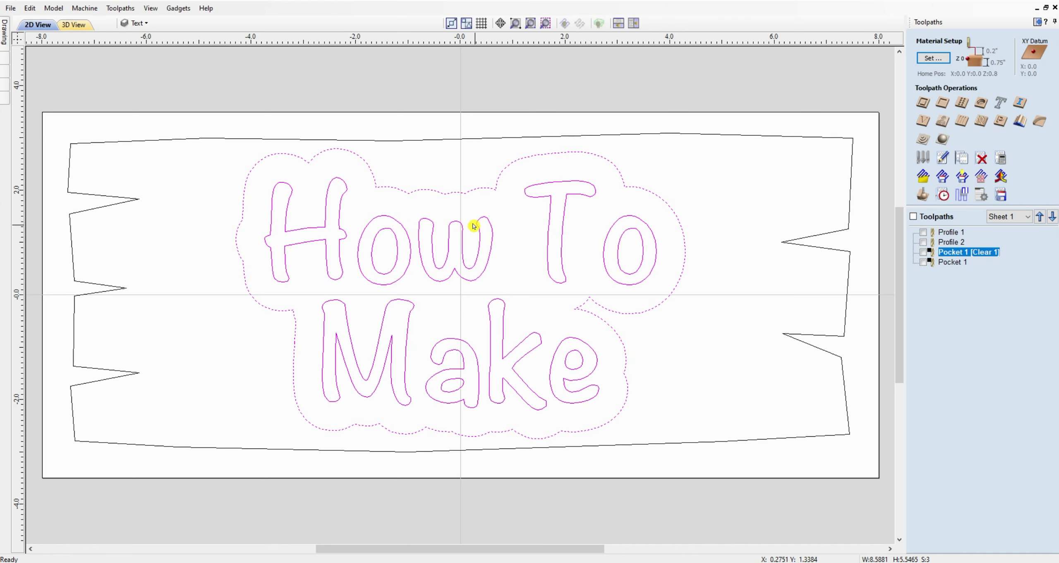
{"action": "right_click", "coordinate": [474, 239]}
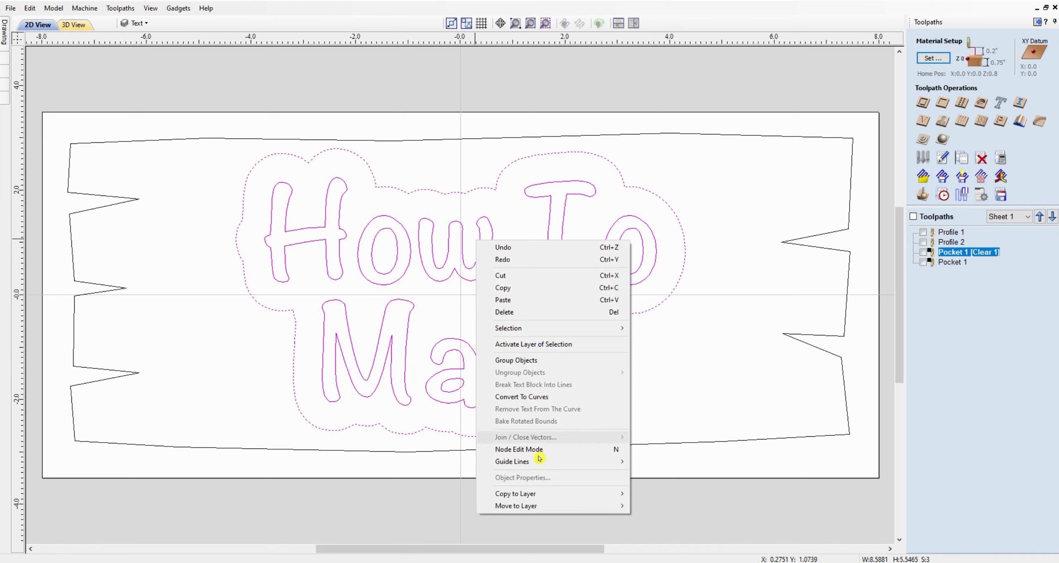
{"action": "mouse_move", "coordinate": [586, 505]}
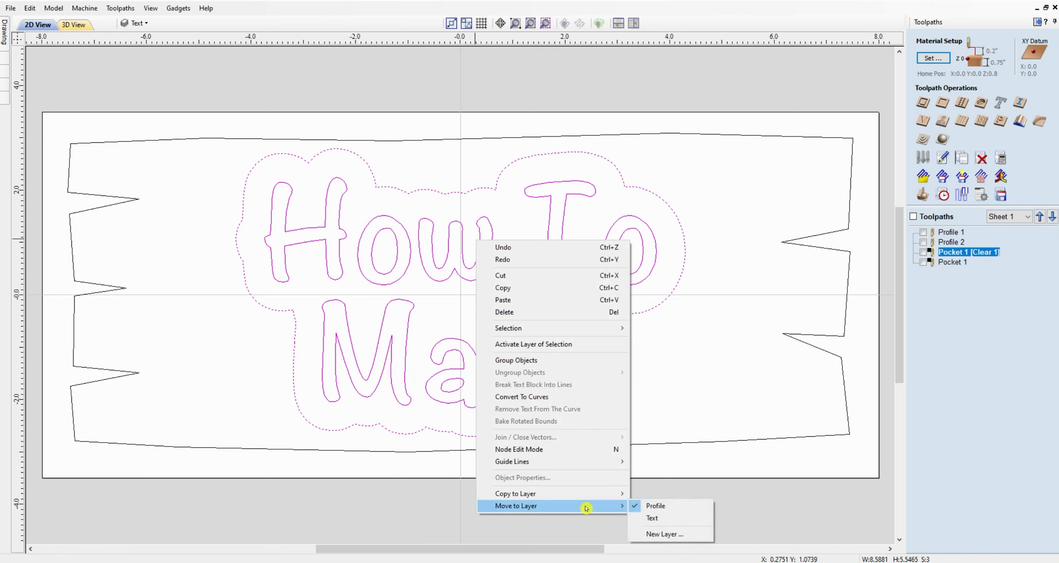
{"action": "left_click", "coordinate": [648, 517]}
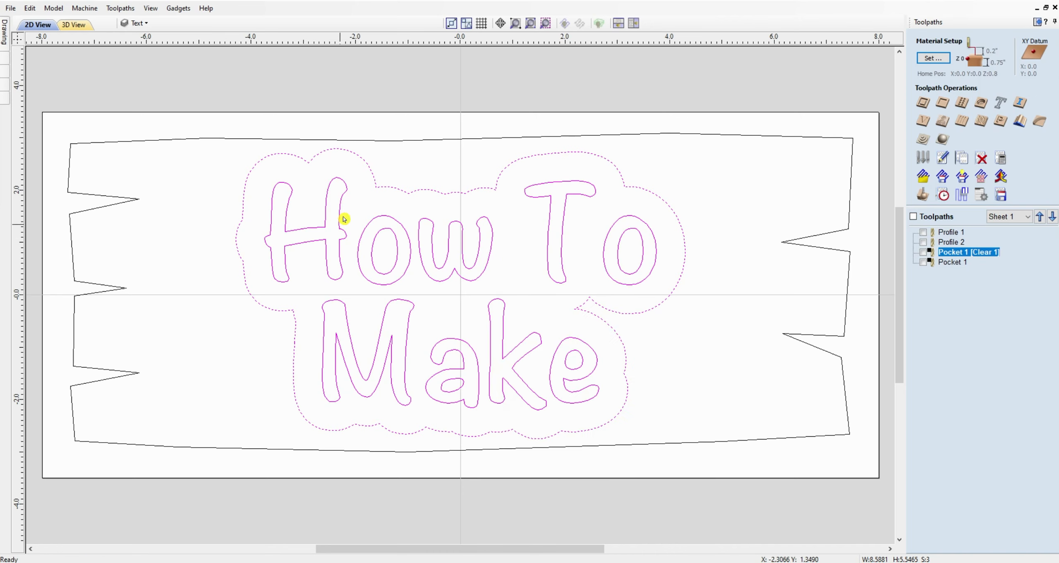
{"action": "left_click", "coordinate": [254, 87]}
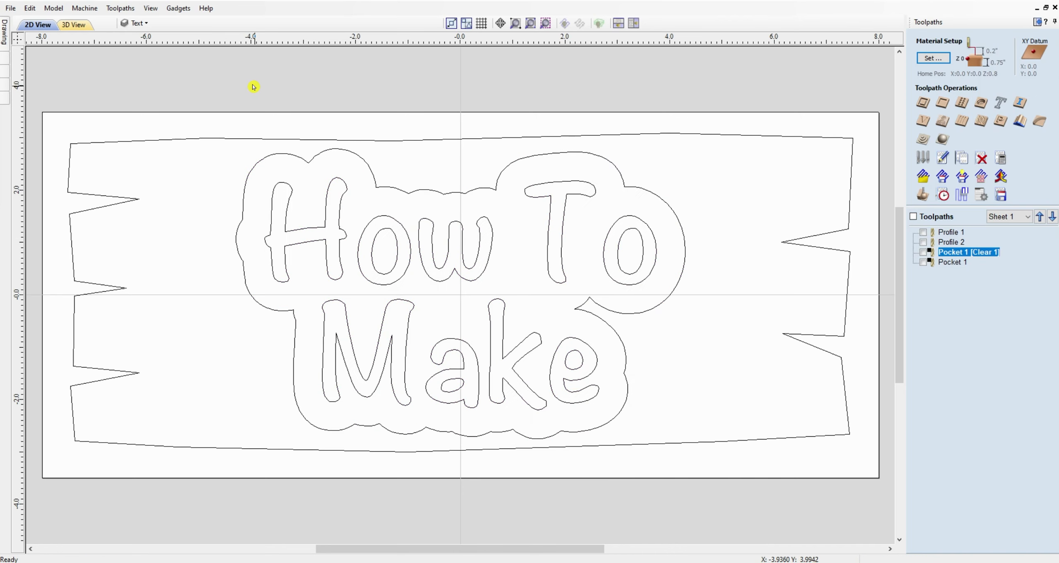
Toggle the visibility of the Text and Profile layers off and on to check which vectors each holds.
{"action": "left_click", "coordinate": [136, 23]}
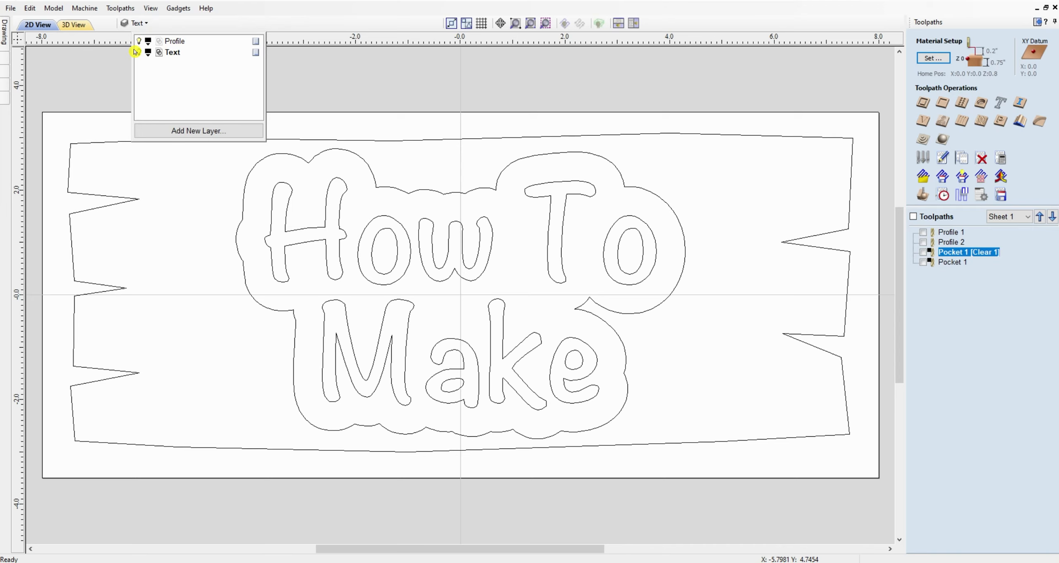
{"action": "left_click", "coordinate": [136, 52]}
{"action": "left_click", "coordinate": [136, 52]}
{"action": "left_click", "coordinate": [137, 40]}
{"action": "left_click", "coordinate": [137, 41]}
{"action": "left_click", "coordinate": [340, 93]}
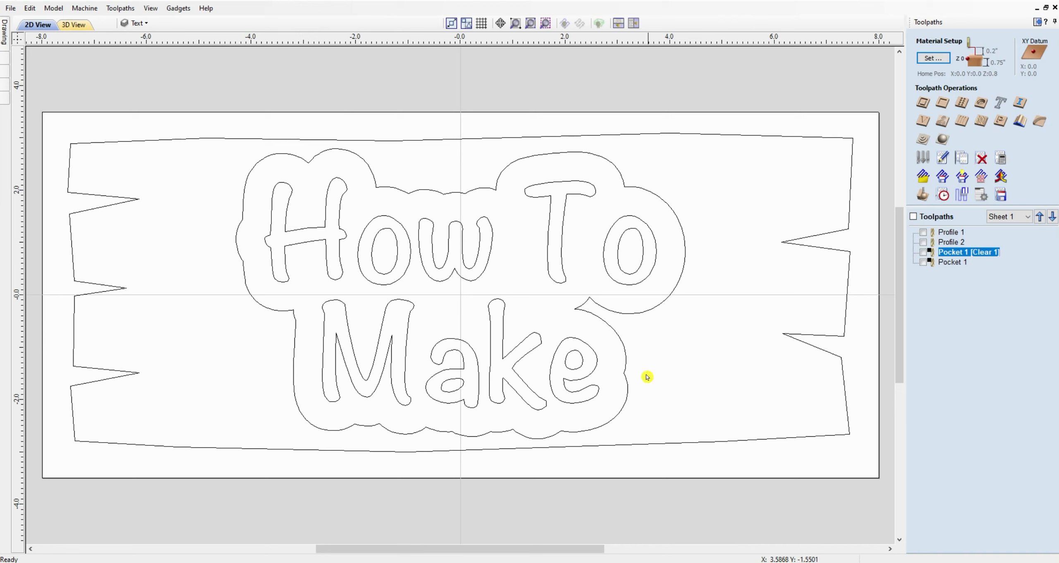
Associate the Pocket 1 [Clear 1] toolpath with all closed vectors on the Text layer only and recalculate the pocket.
{"action": "left_click_drag", "start_coordinate": [647, 375], "coordinate": [452, 234]}
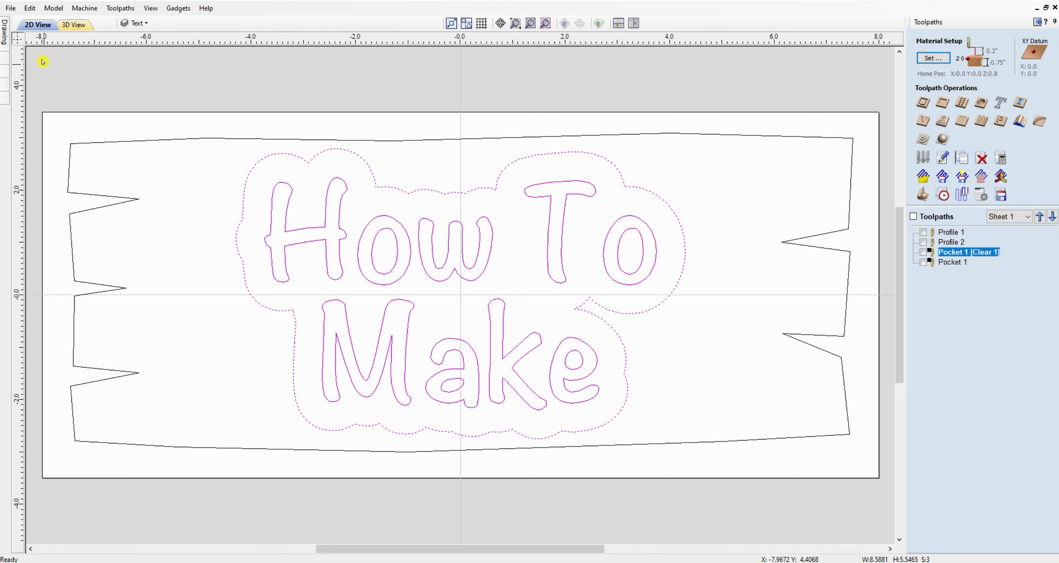
{"action": "left_click", "coordinate": [73, 25]}
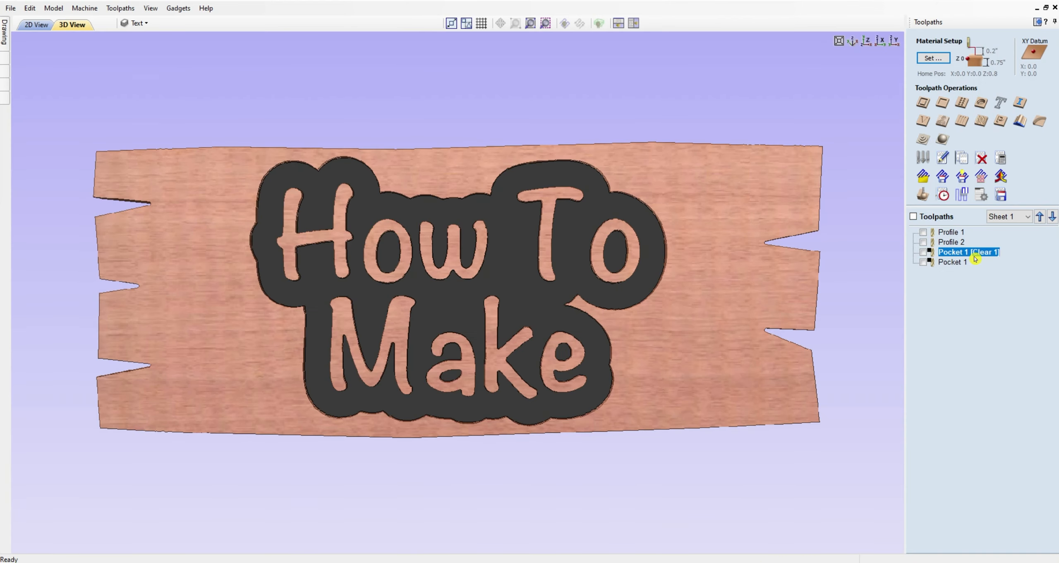
{"action": "mouse_move", "coordinate": [956, 254]}
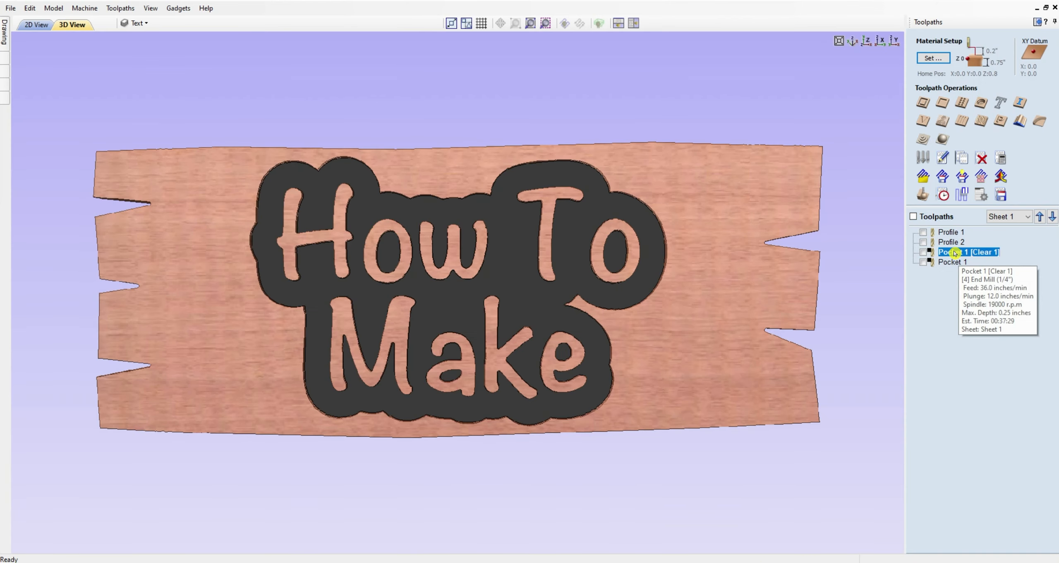
{"action": "double_click", "coordinate": [954, 253]}
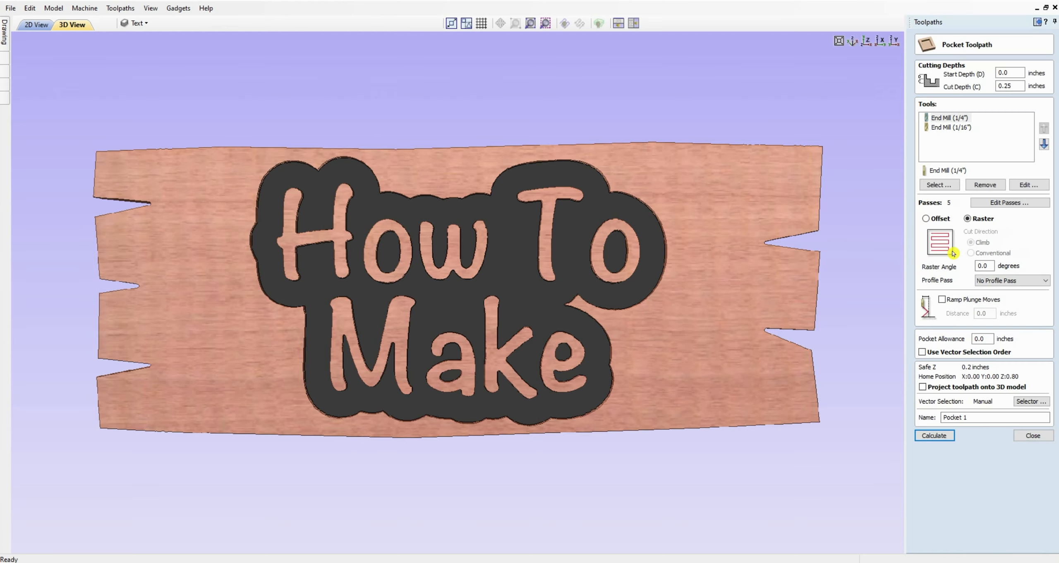
{"action": "left_click", "coordinate": [1020, 401]}
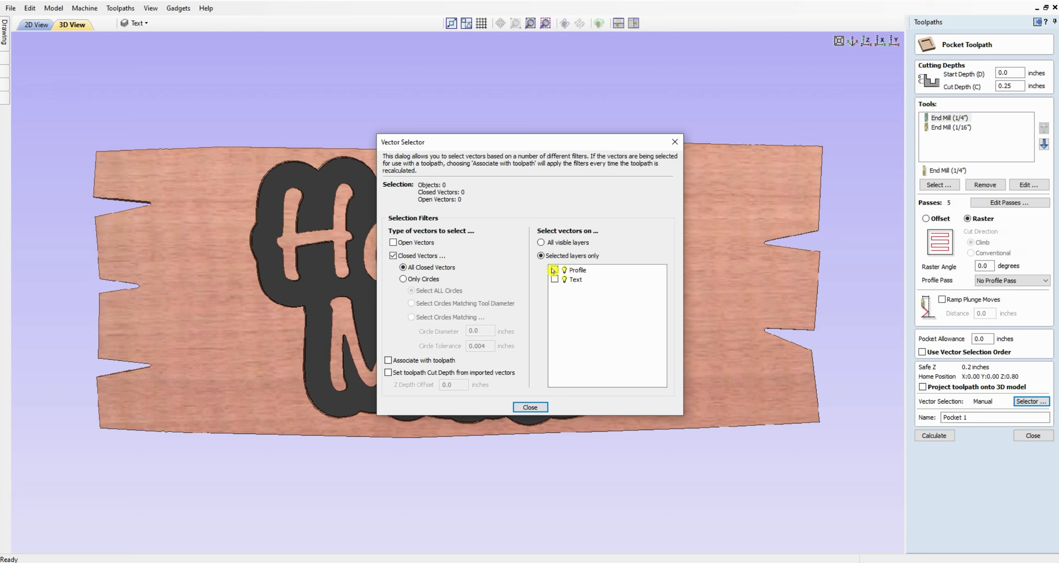
{"action": "left_click", "coordinate": [553, 269]}
{"action": "left_click", "coordinate": [554, 278]}
{"action": "left_click", "coordinate": [533, 407]}
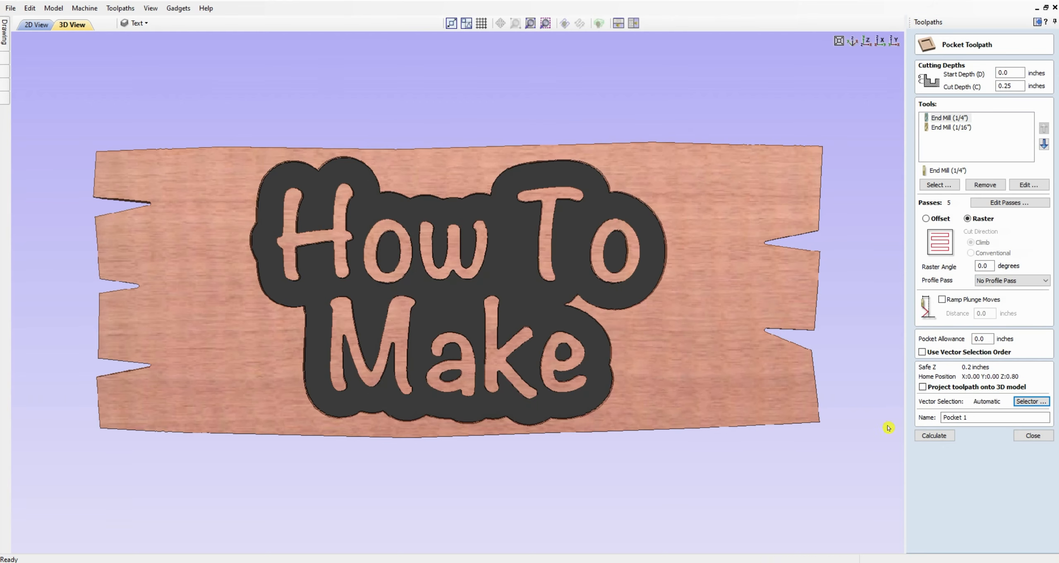
{"action": "left_click", "coordinate": [933, 436]}
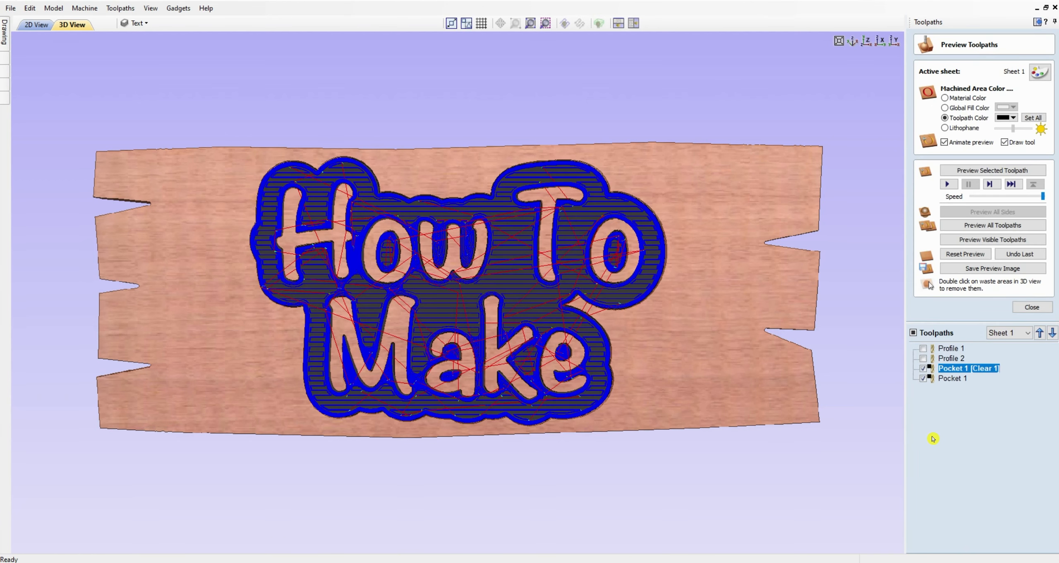
Check the vector selection of both Pocket 1 and Pocket 1 [Clear 1], including the associated layer in the Vector Selector.
{"action": "double_click", "coordinate": [949, 378]}
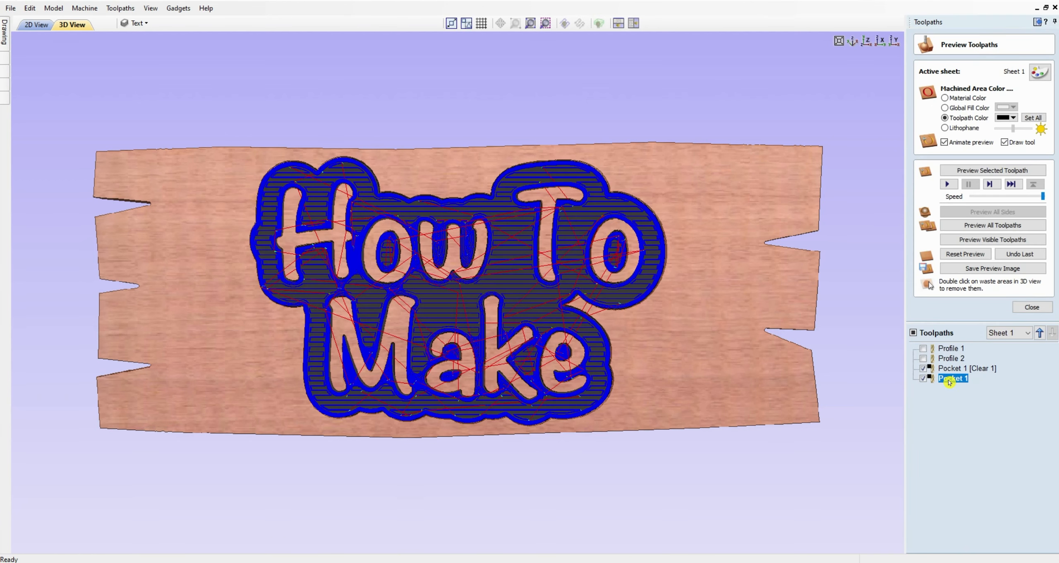
{"action": "left_click", "coordinate": [1033, 435]}
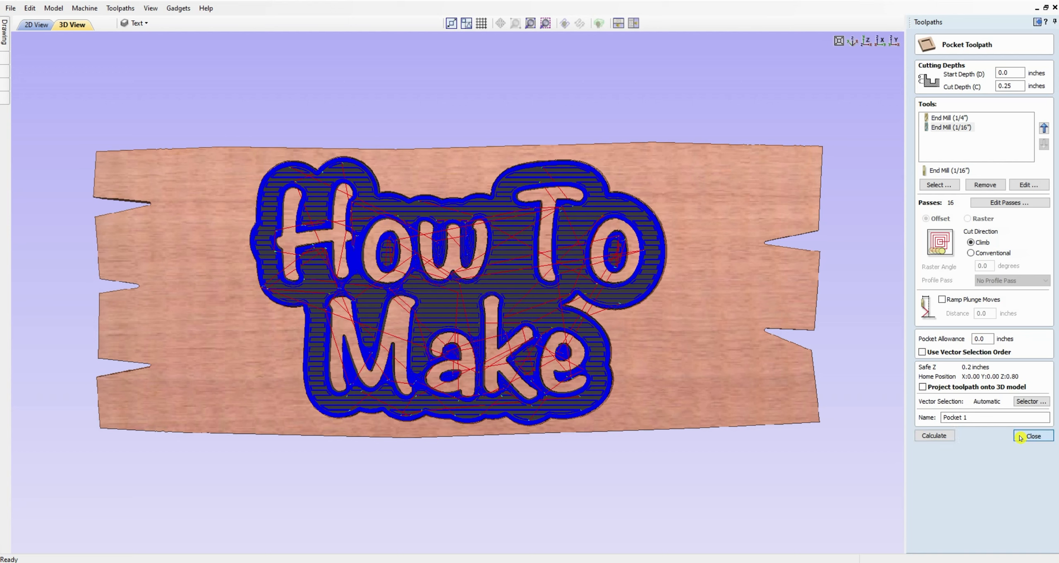
{"action": "double_click", "coordinate": [948, 251]}
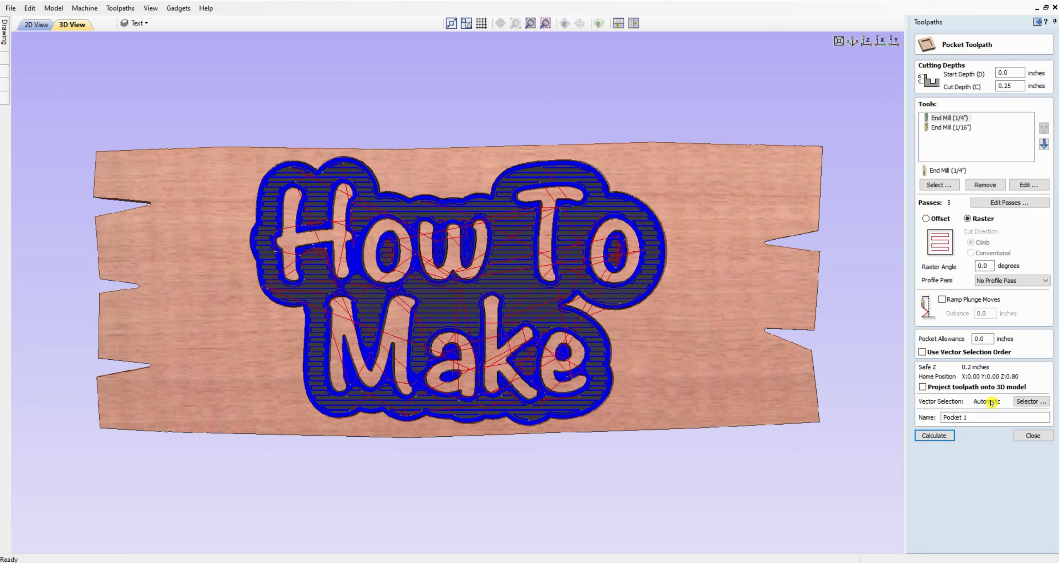
{"action": "left_click", "coordinate": [1033, 436]}
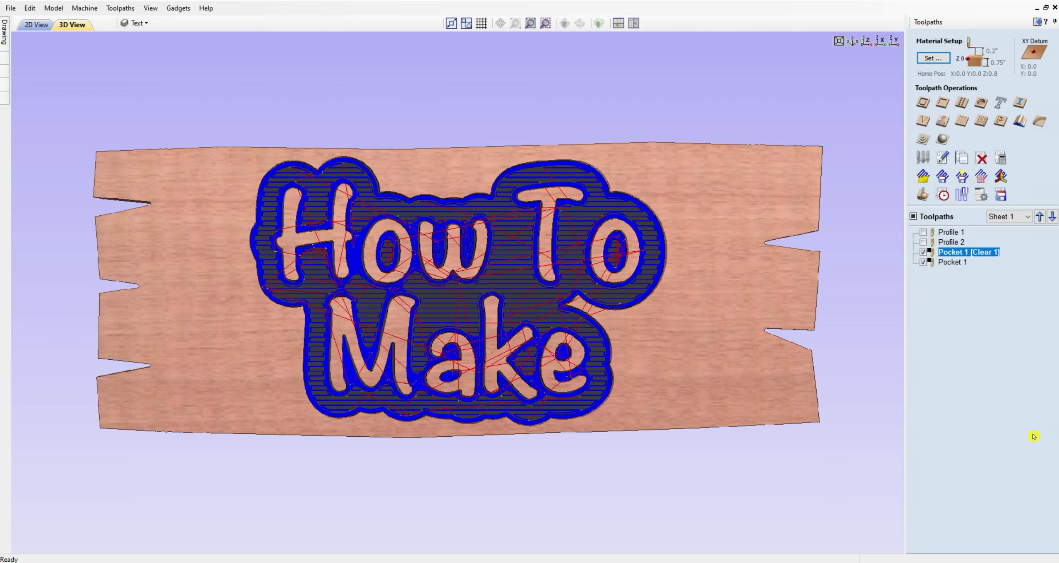
{"action": "double_click", "coordinate": [951, 263]}
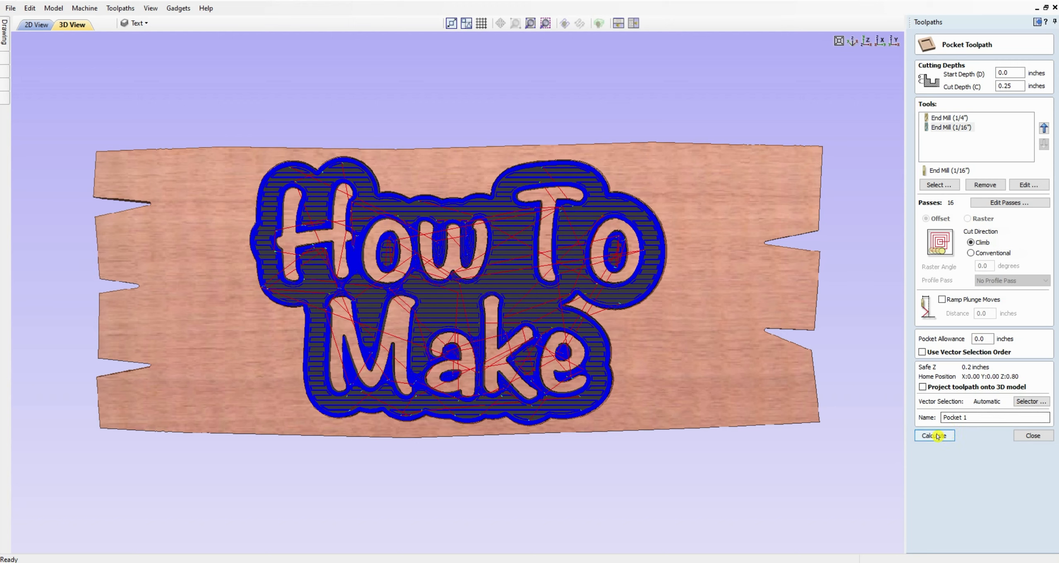
{"action": "left_click", "coordinate": [1033, 435]}
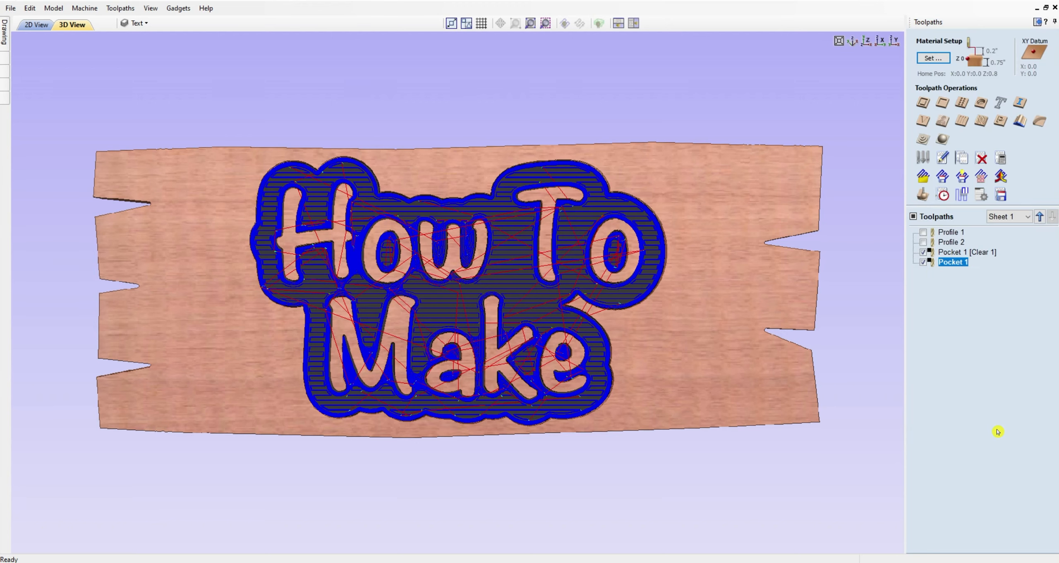
{"action": "double_click", "coordinate": [943, 253]}
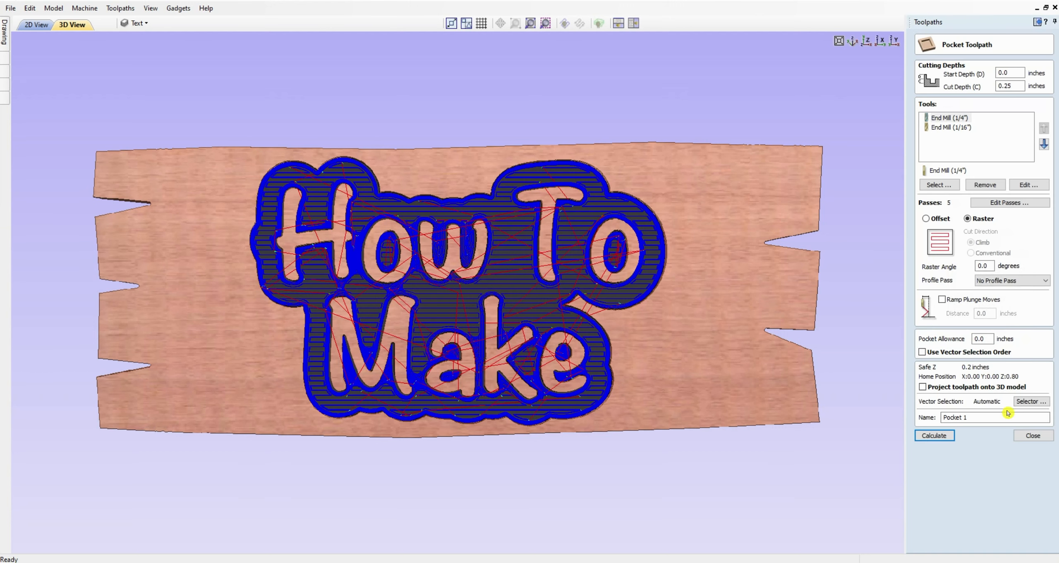
{"action": "left_click", "coordinate": [1032, 435]}
{"action": "double_click", "coordinate": [947, 260]}
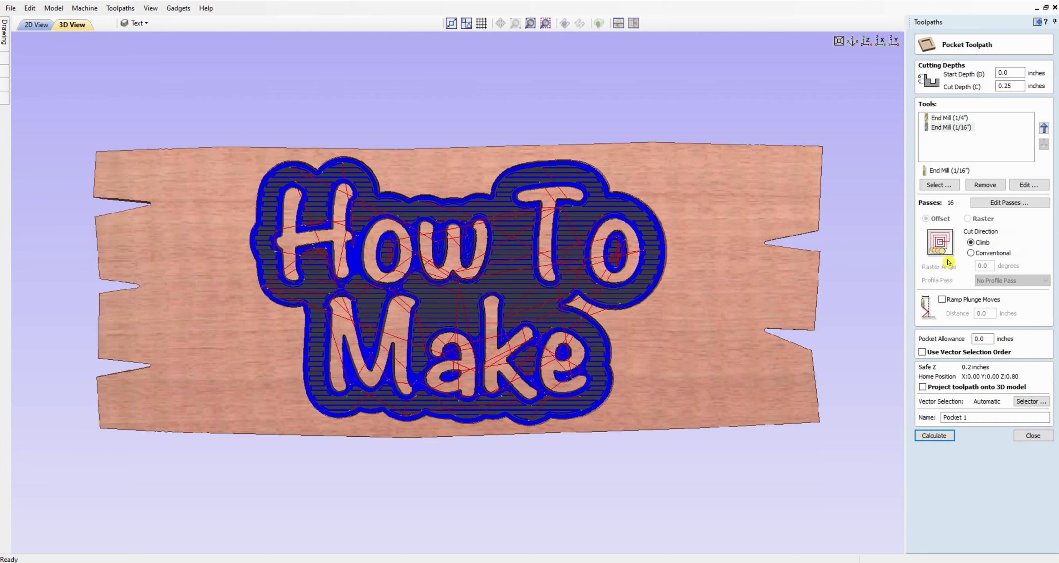
{"action": "left_click", "coordinate": [1031, 401]}
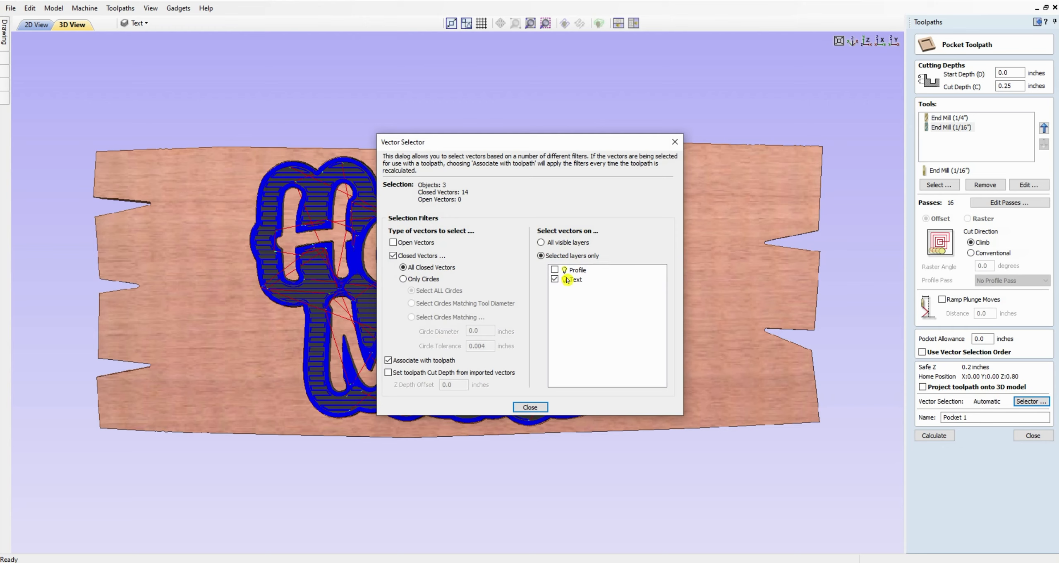
Recalculate the Pocket 1 toolpath with its vectors associated with the Text layer.
{"action": "left_click", "coordinate": [530, 407]}
{"action": "left_click", "coordinate": [941, 434]}
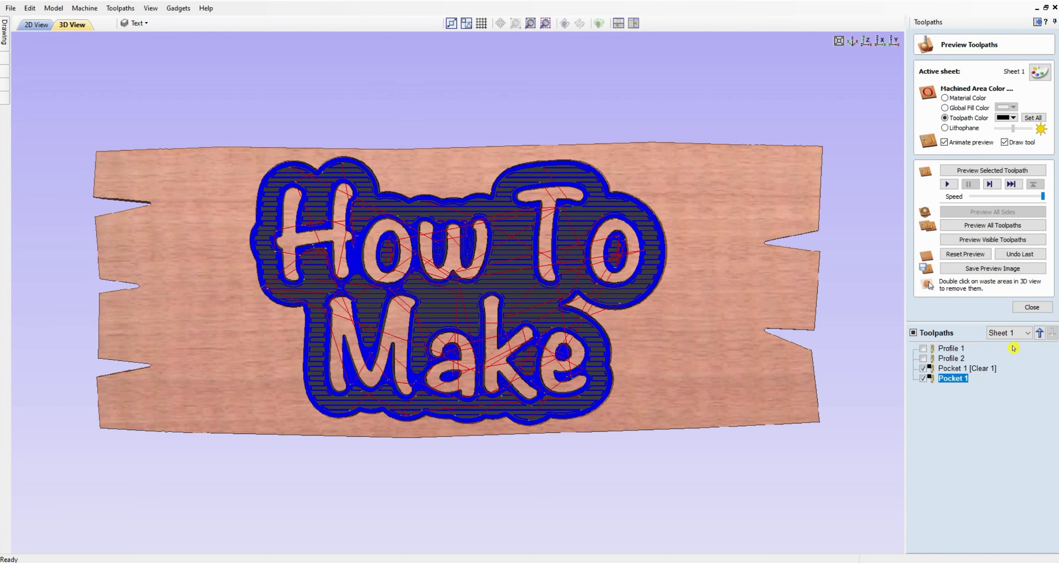
{"action": "left_click", "coordinate": [1032, 307]}
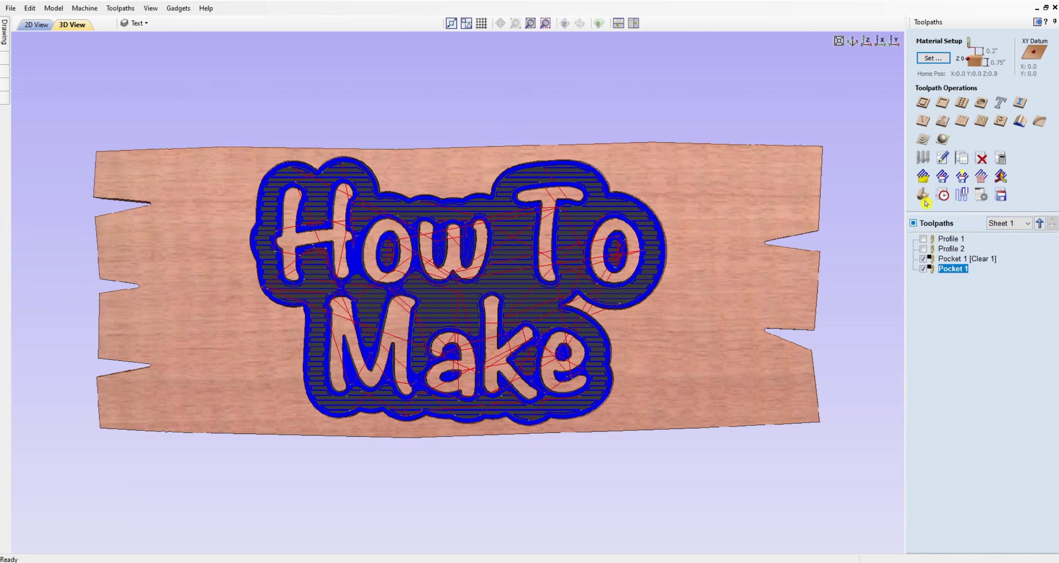
Reset the toolpath preview, show Profile 1 and Profile 2 as well, and simulate all toolpaths on the board.
{"action": "left_click", "coordinate": [924, 200]}
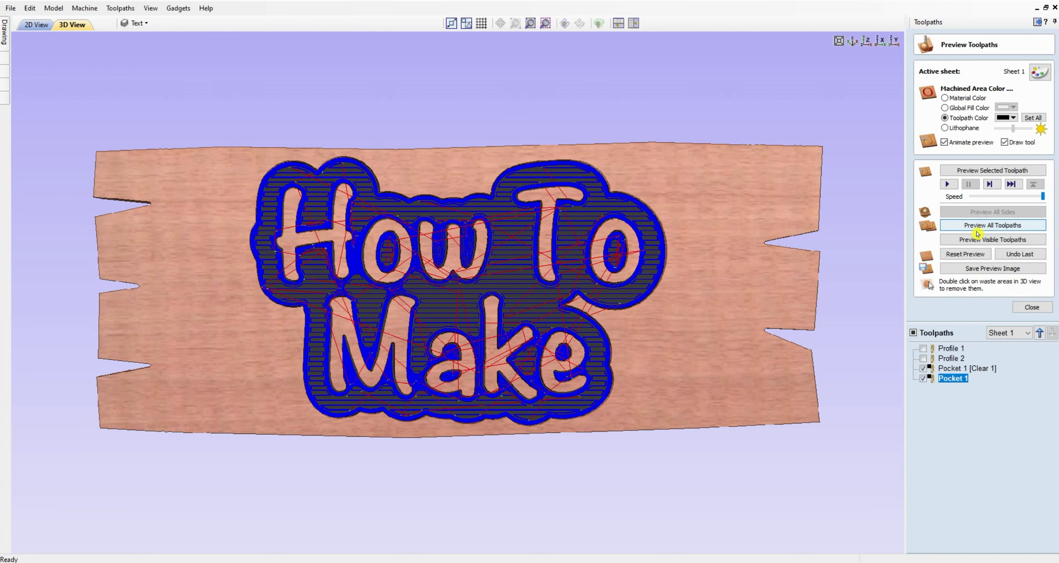
{"action": "left_click", "coordinate": [968, 253]}
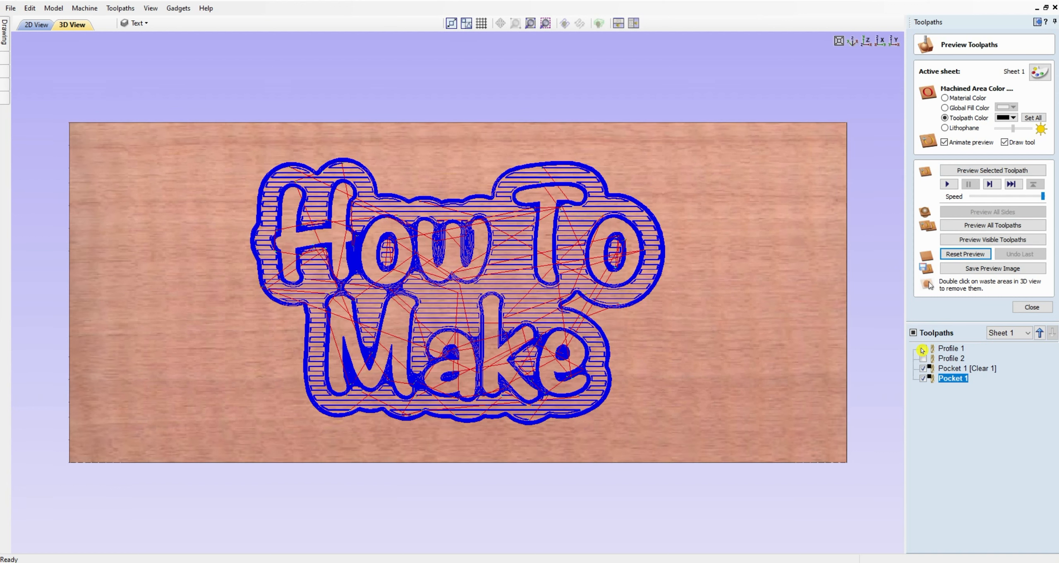
{"action": "left_click", "coordinate": [923, 348]}
{"action": "left_click", "coordinate": [923, 359]}
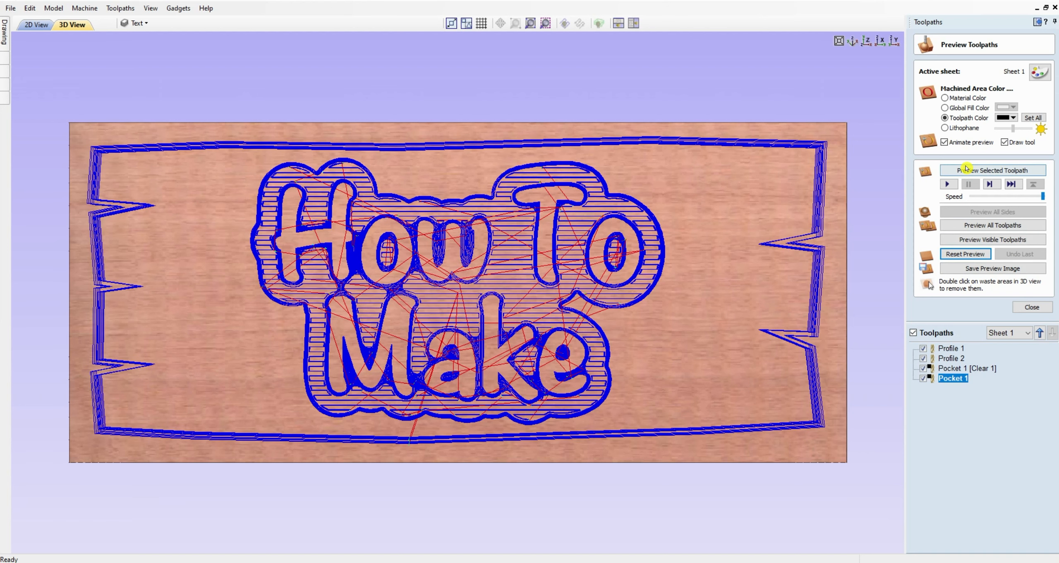
{"action": "left_click", "coordinate": [962, 225]}
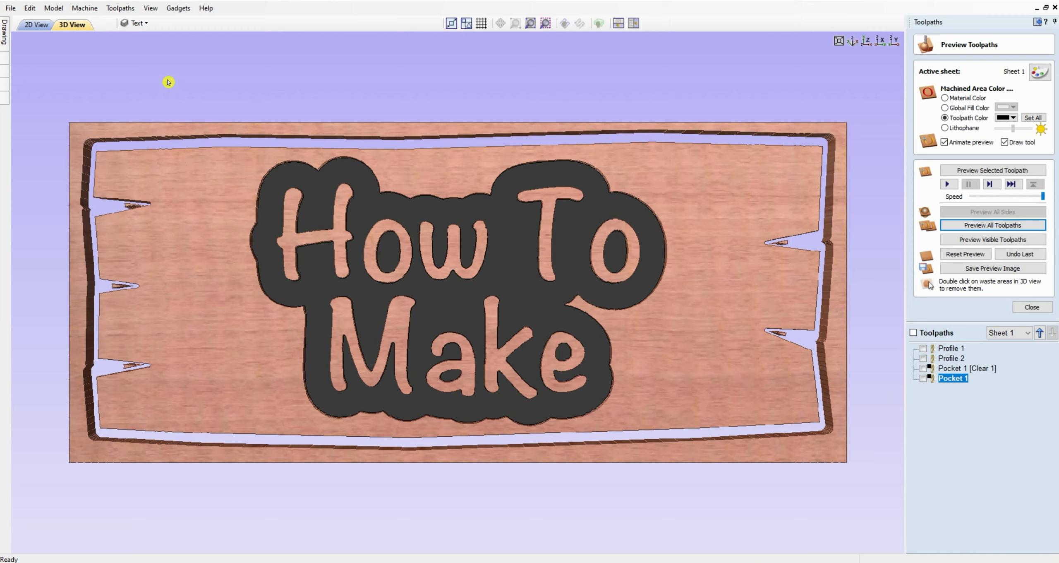
Save the job as a template named BrokenBoard_Text.crvt in the VCarve_Templates folder.
{"action": "left_click", "coordinate": [9, 9]}
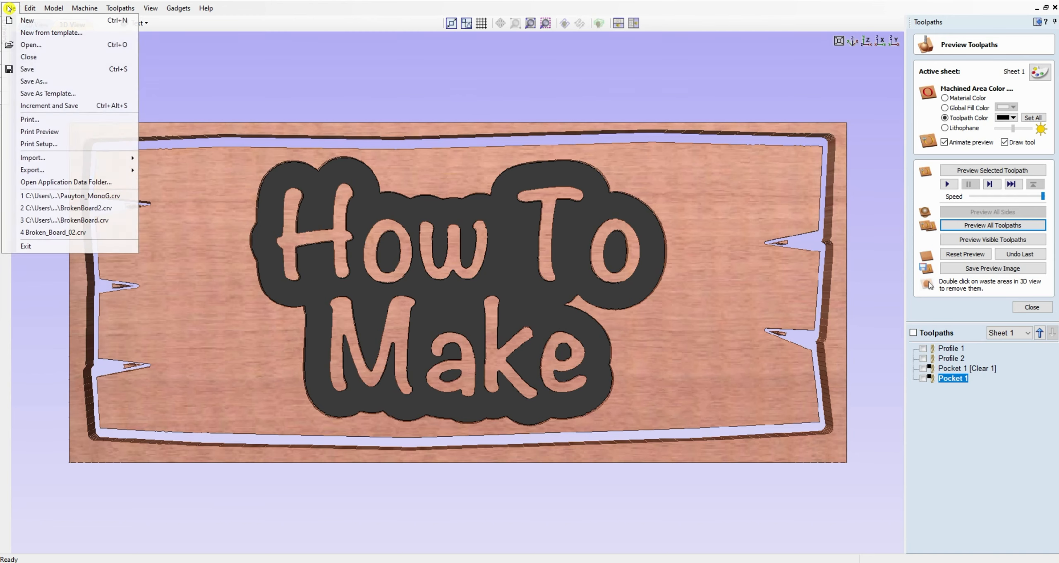
{"action": "left_click", "coordinate": [48, 94]}
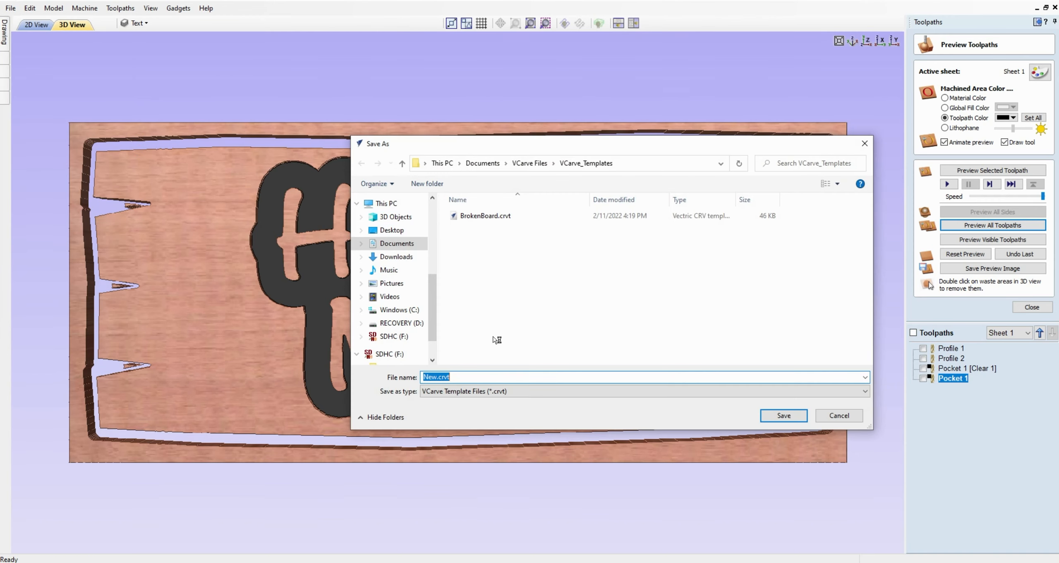
{"action": "left_click", "coordinate": [482, 215]}
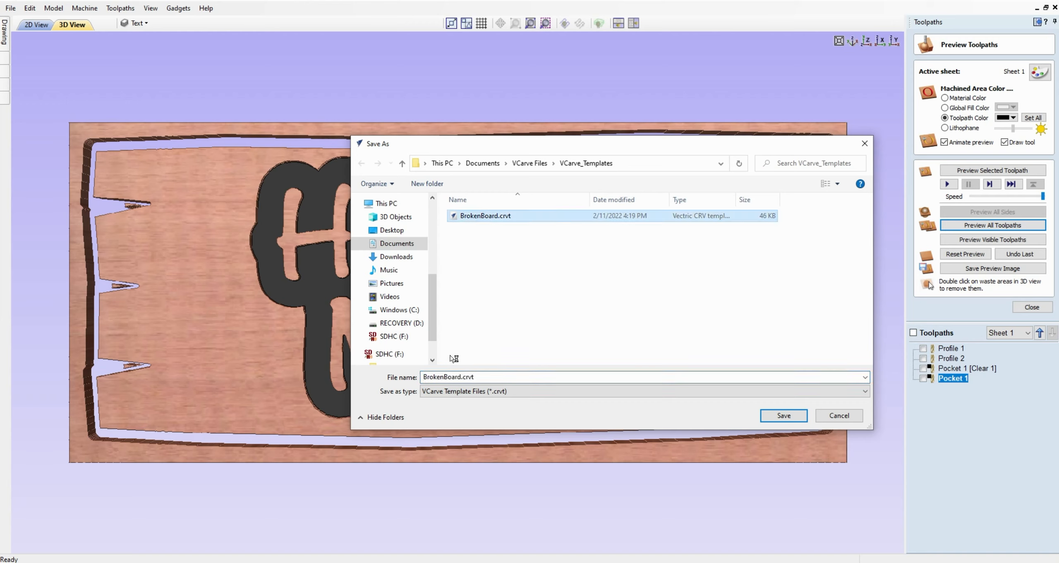
{"action": "double_click", "coordinate": [461, 376]}
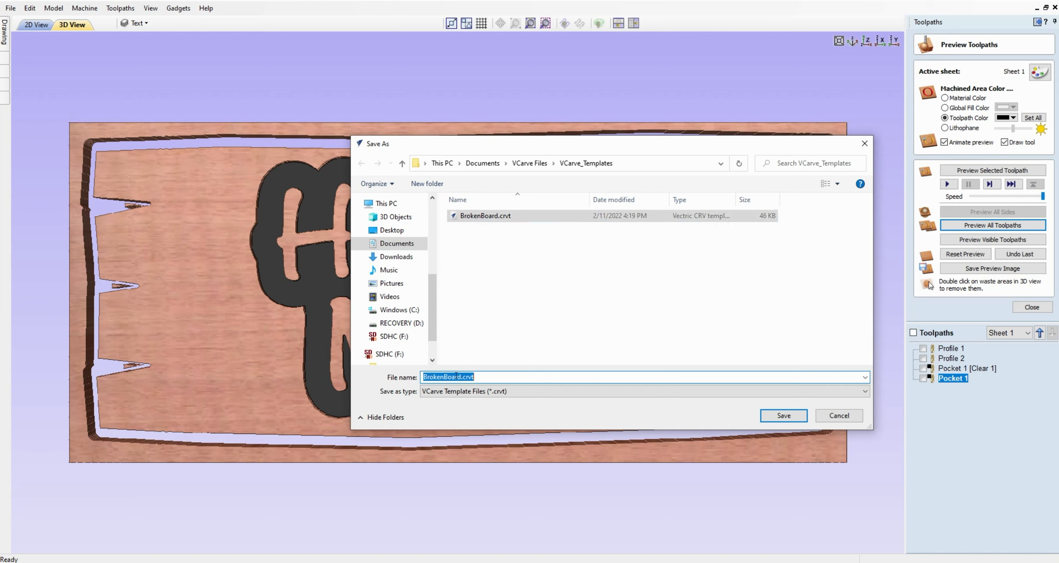
{"action": "left_click", "coordinate": [462, 376]}
{"action": "type", "text": "_Text"}
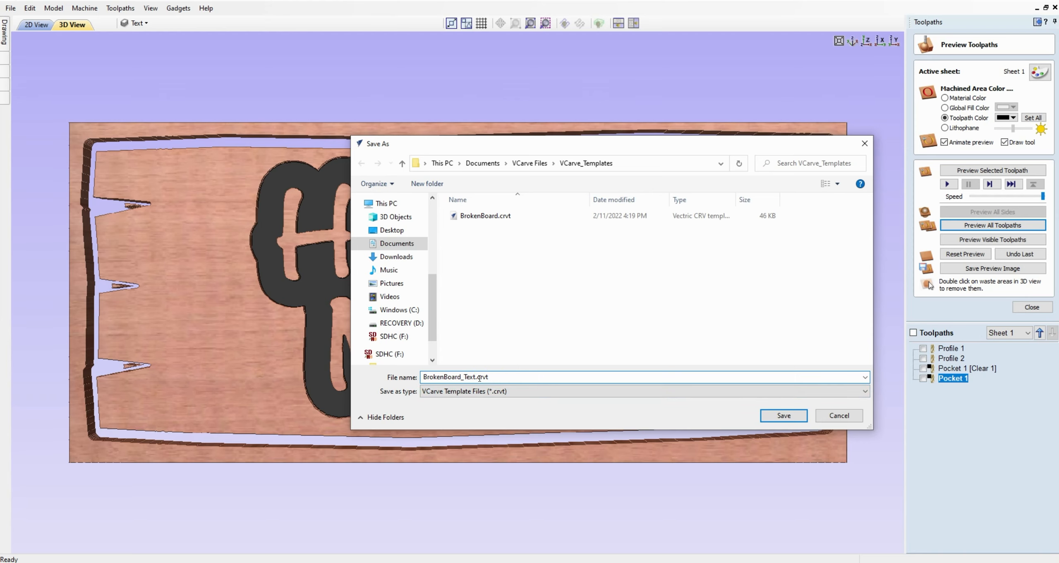
{"action": "left_click", "coordinate": [762, 414]}
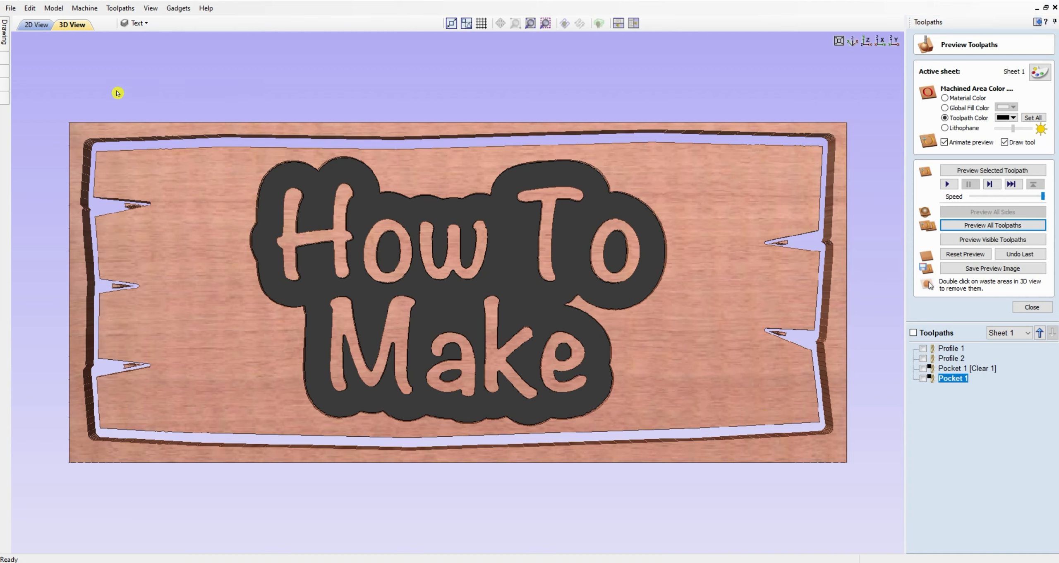
Close the current job without saving the changes.
{"action": "left_click", "coordinate": [10, 8]}
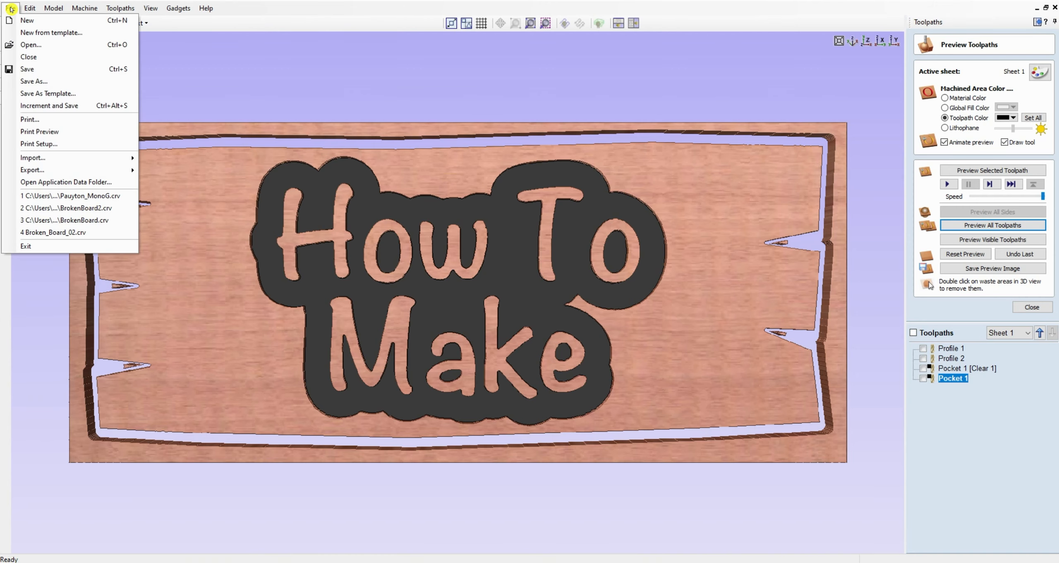
{"action": "left_click", "coordinate": [30, 57]}
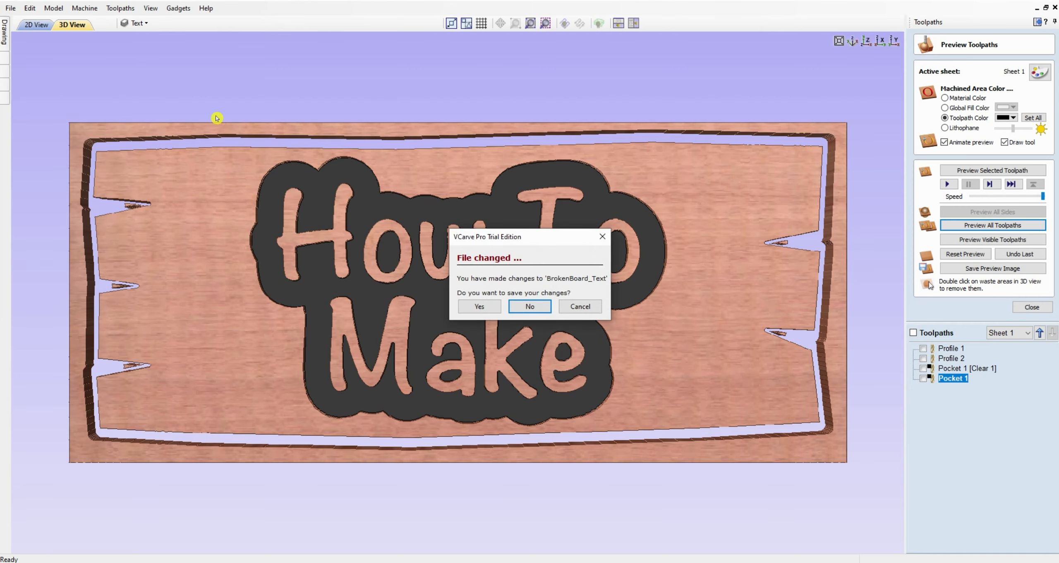
{"action": "left_click", "coordinate": [519, 307]}
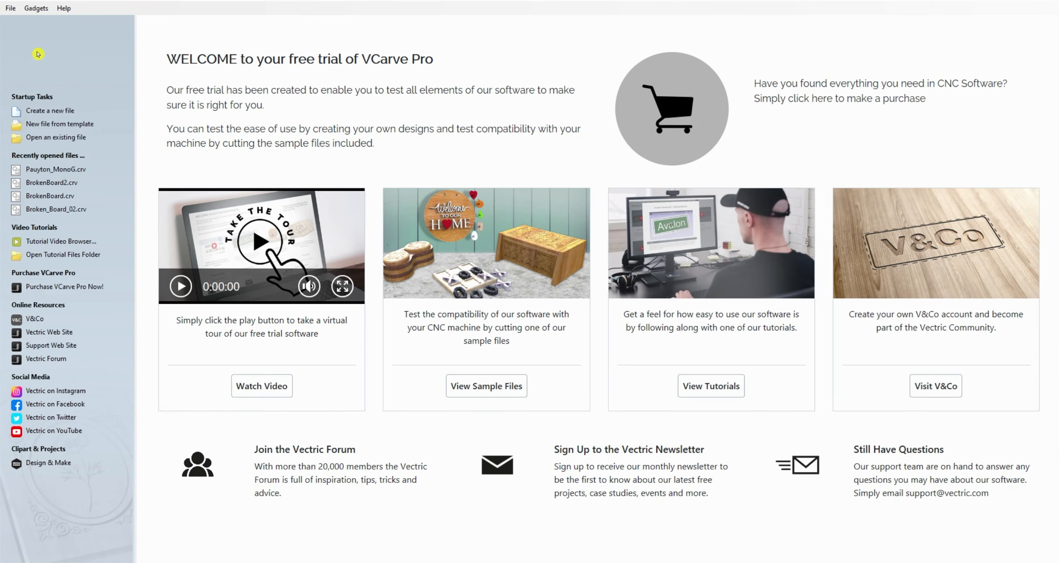
Create a new job from the BrokenBoard_Text.crvt template and accept its job setup.
{"action": "left_click", "coordinate": [11, 8]}
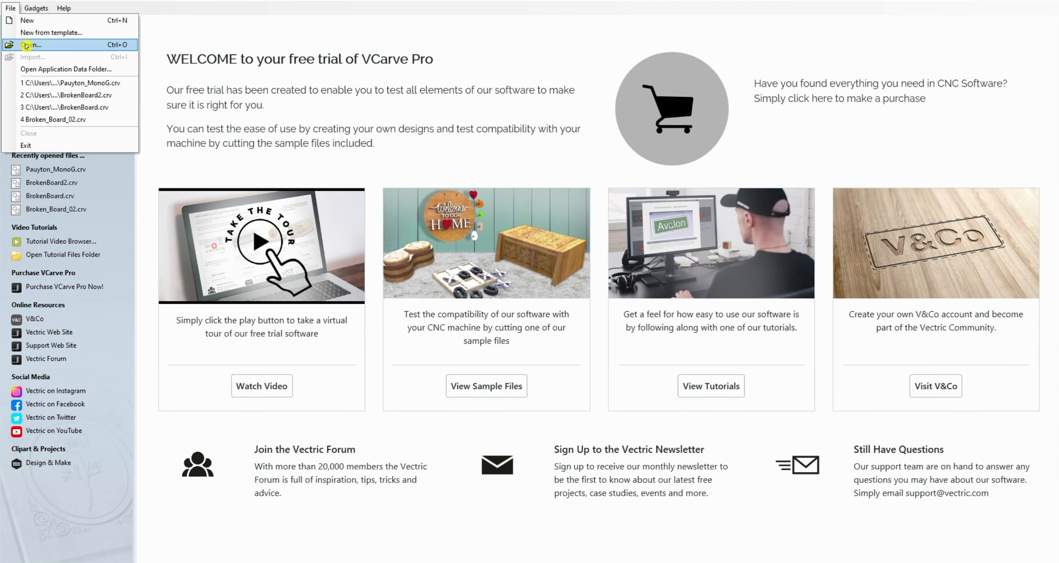
{"action": "left_click", "coordinate": [32, 33]}
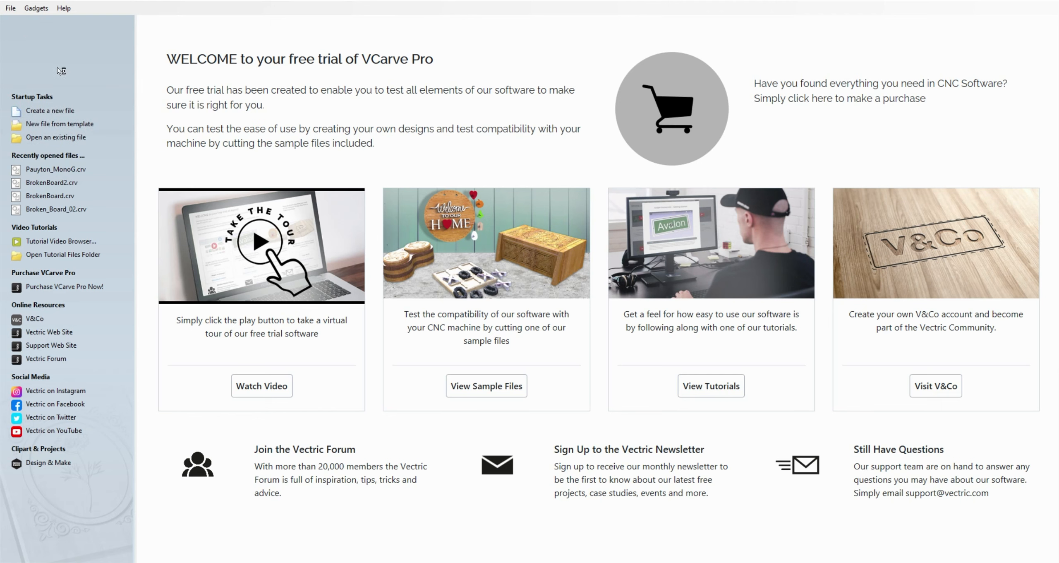
{"action": "left_click", "coordinate": [467, 227]}
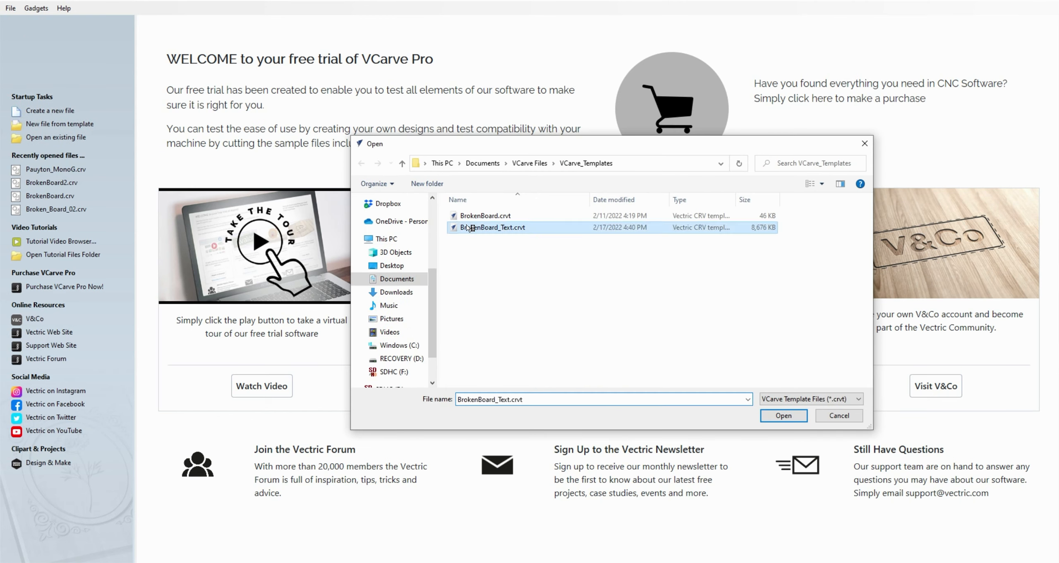
{"action": "left_click", "coordinate": [772, 413]}
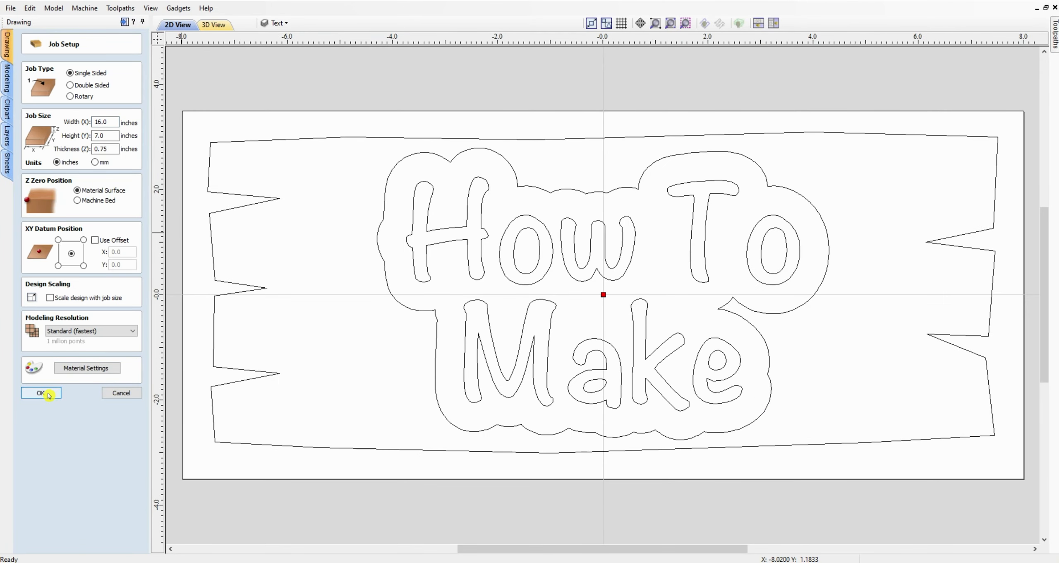
{"action": "left_click", "coordinate": [48, 395]}
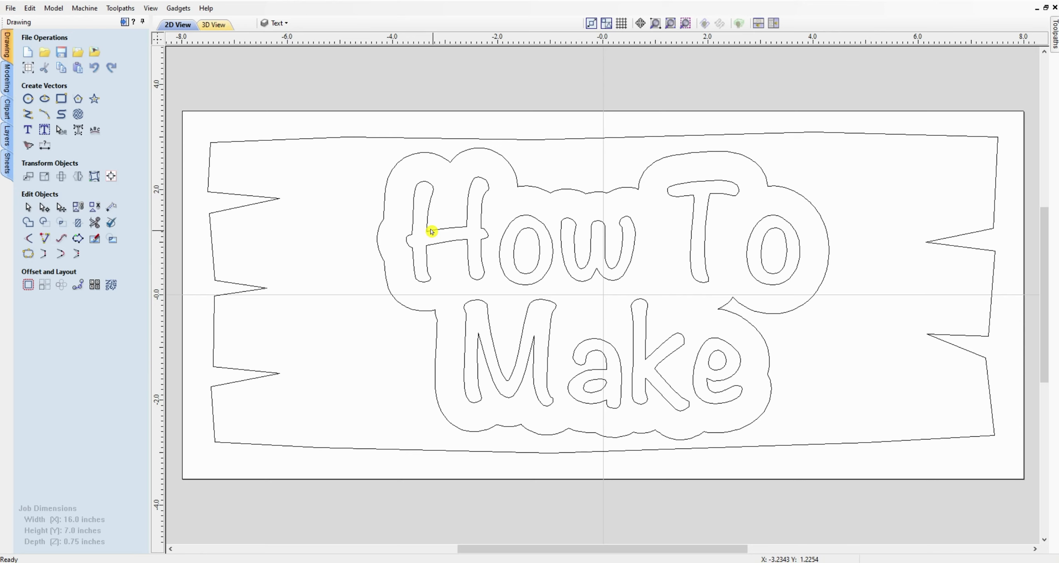
Replace the "How To" text with "A".
{"action": "left_click", "coordinate": [431, 231]}
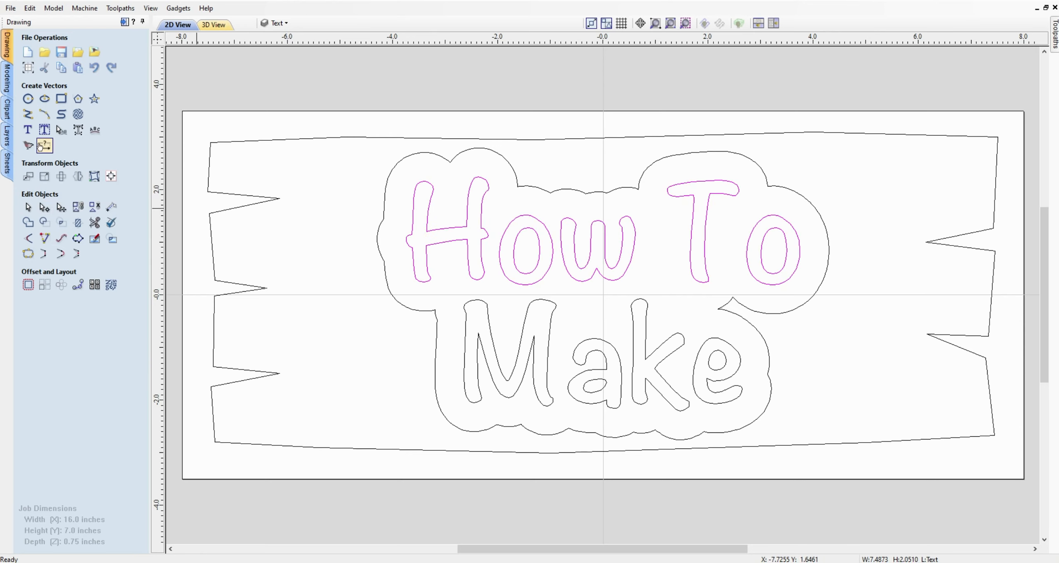
{"action": "left_click", "coordinate": [27, 130]}
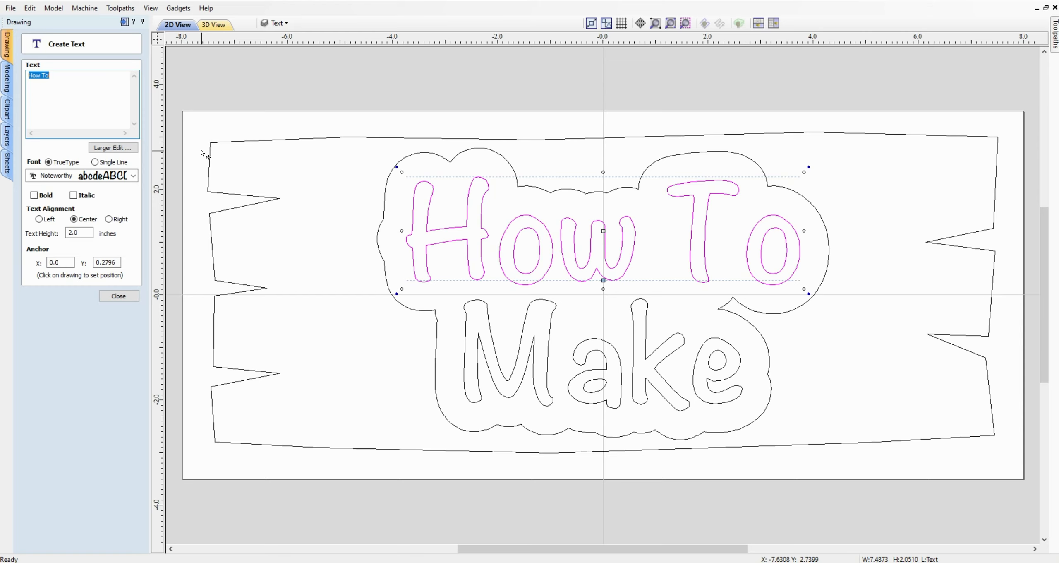
{"action": "type", "text": "A"}
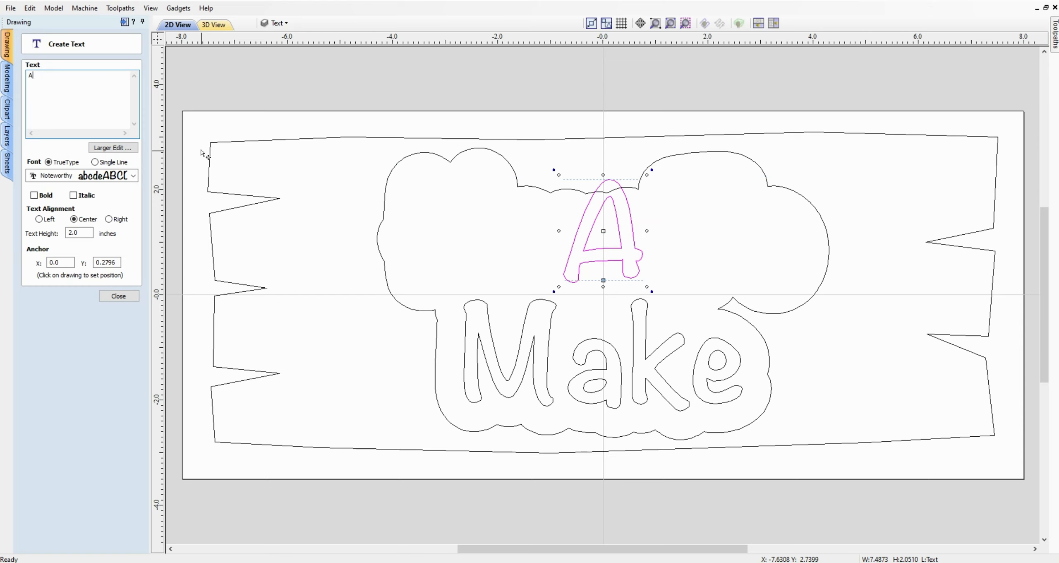
{"action": "left_click", "coordinate": [119, 296]}
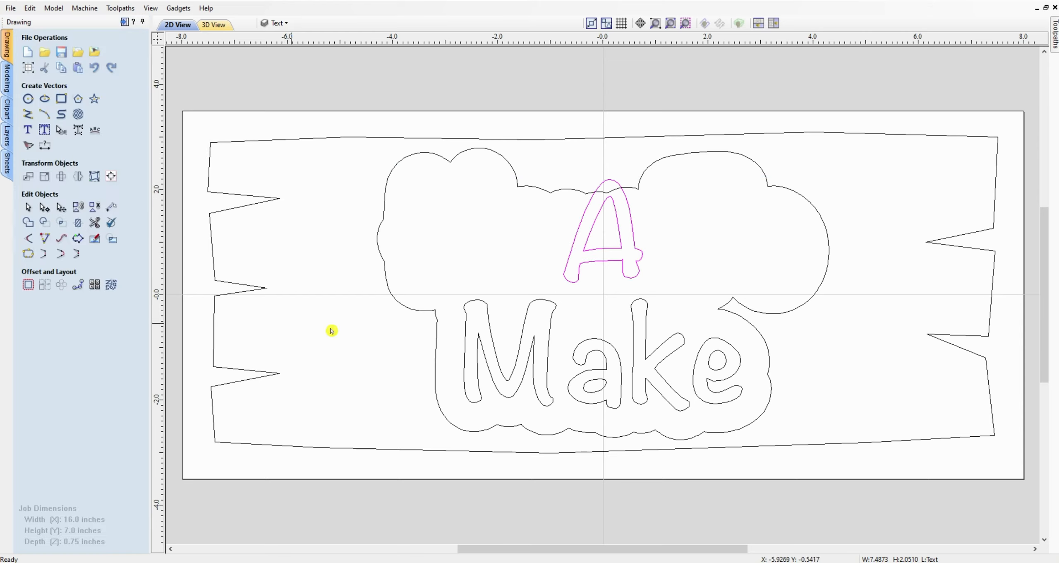
Replace the "Make" text with "Template".
{"action": "left_click", "coordinate": [549, 331]}
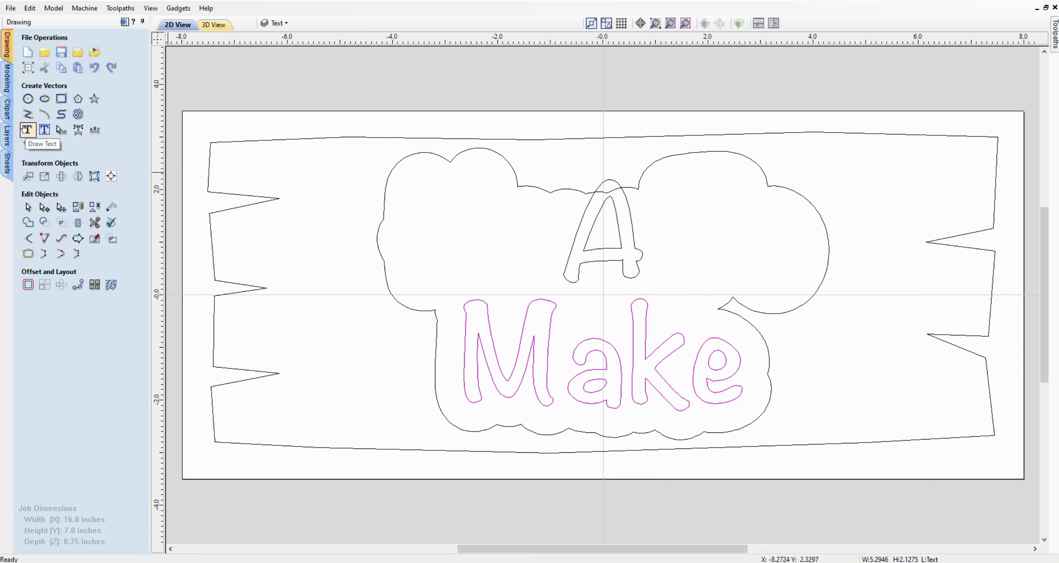
{"action": "left_click", "coordinate": [26, 129]}
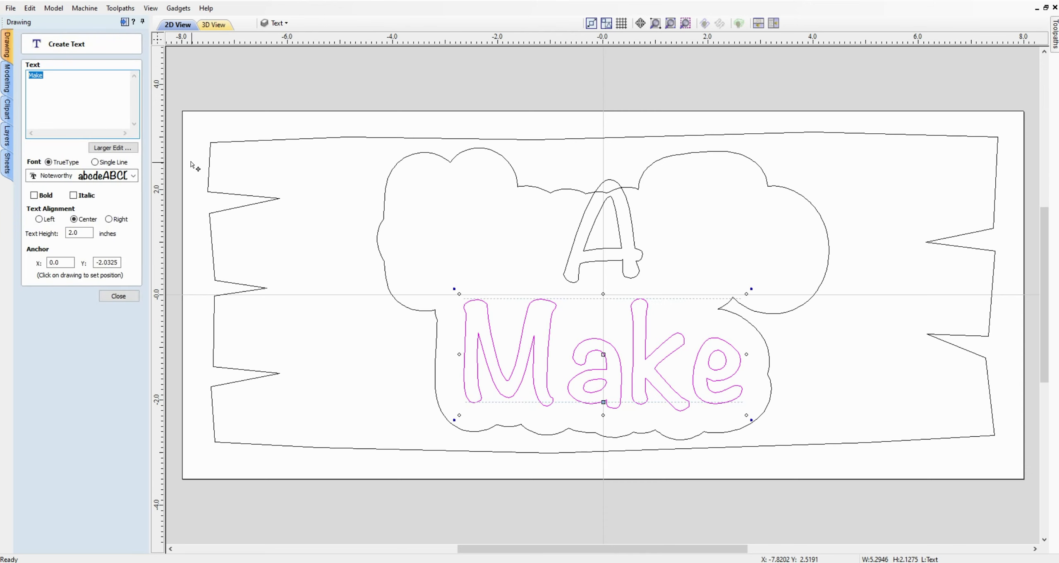
{"action": "type", "text": "Tem"}
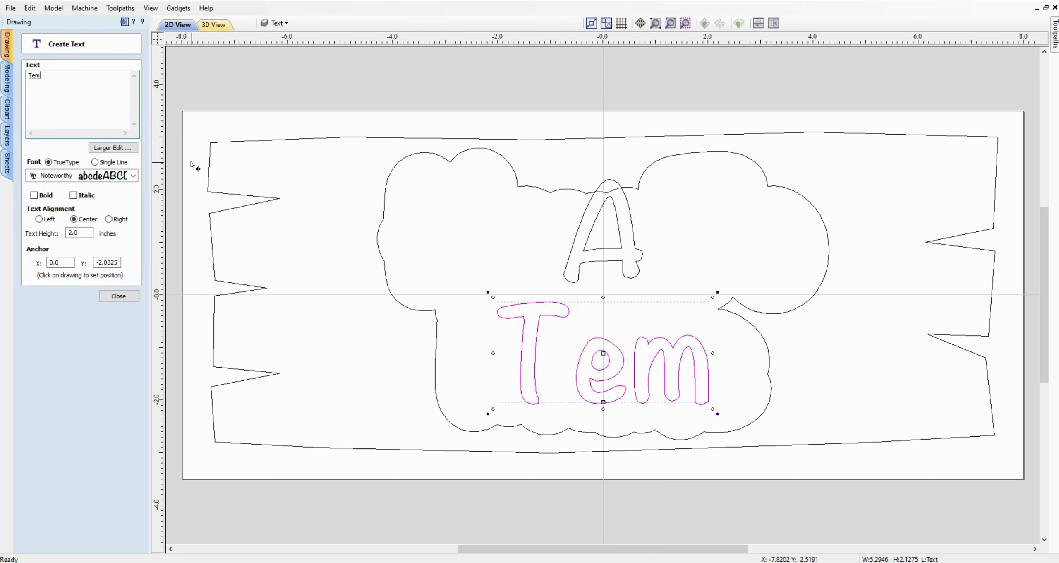
{"action": "type", "text": "plate"}
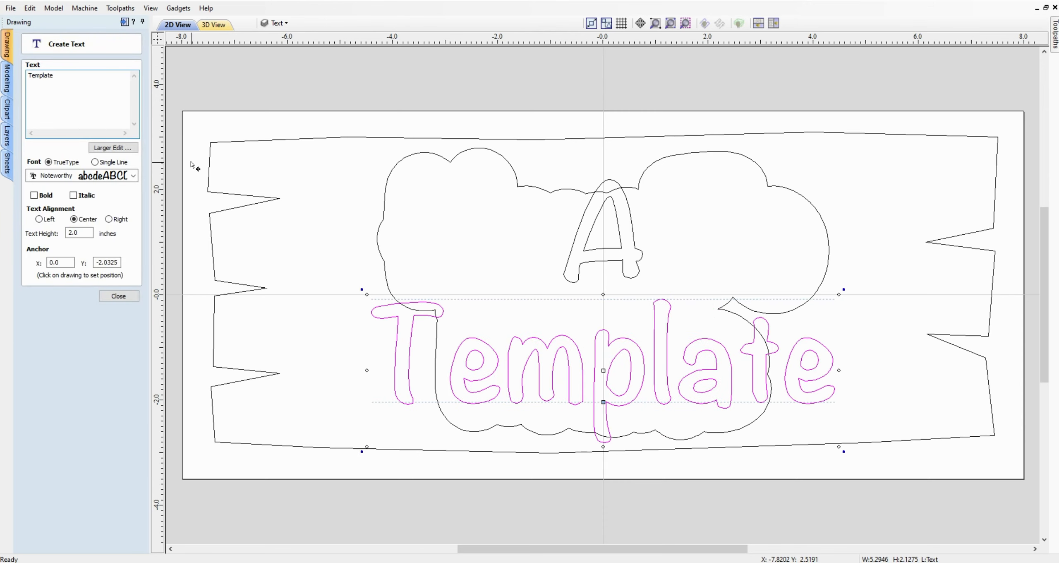
{"action": "left_click", "coordinate": [117, 296]}
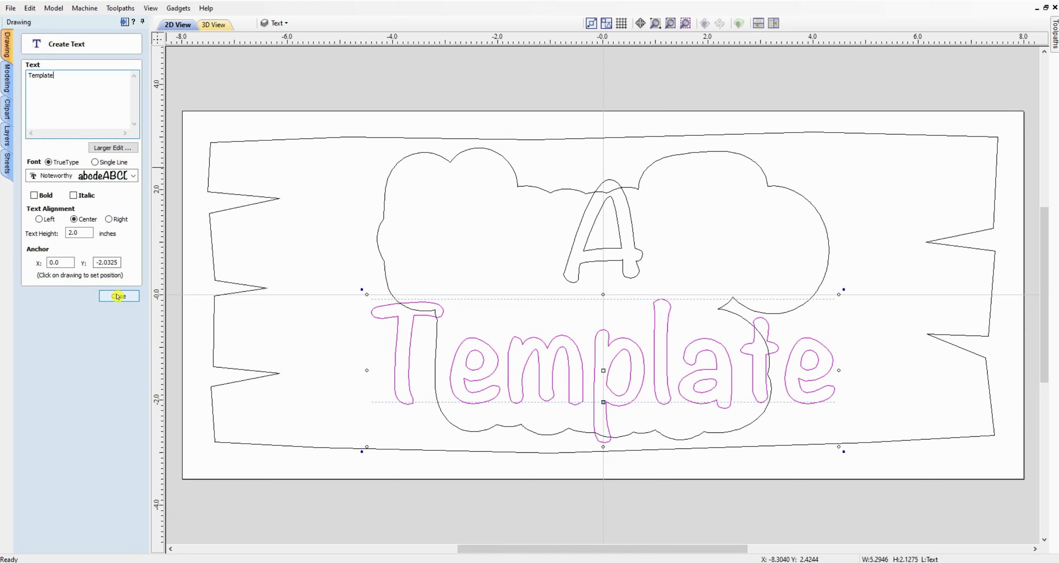
Nudge the "A" text down slightly toward the "Template" line.
{"action": "left_click", "coordinate": [617, 263]}
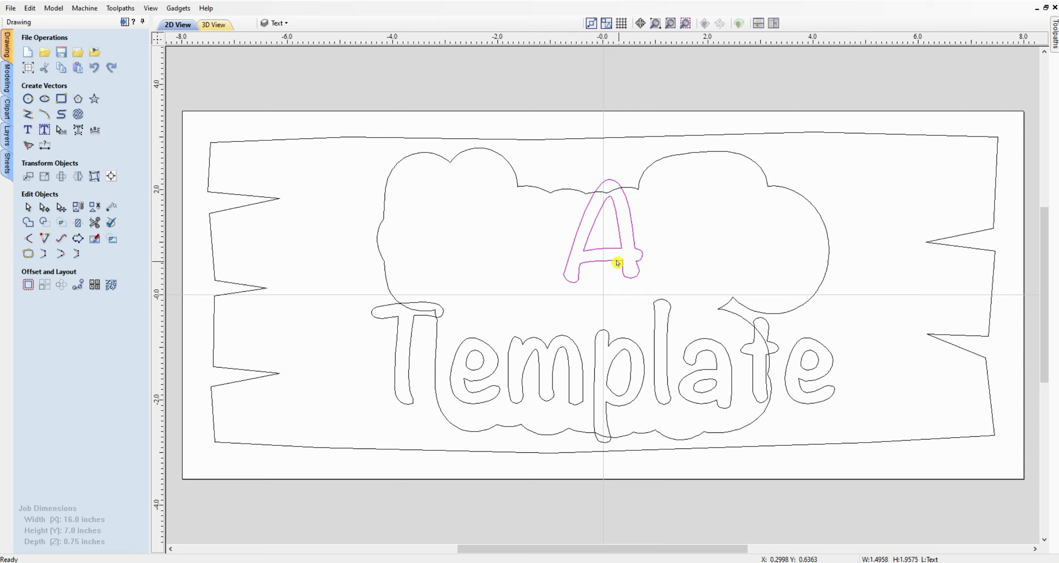
{"action": "key", "text": "Down"}
{"action": "key", "text": "Down"}
{"action": "key", "text": "Down"}
{"action": "key", "text": "Down"}
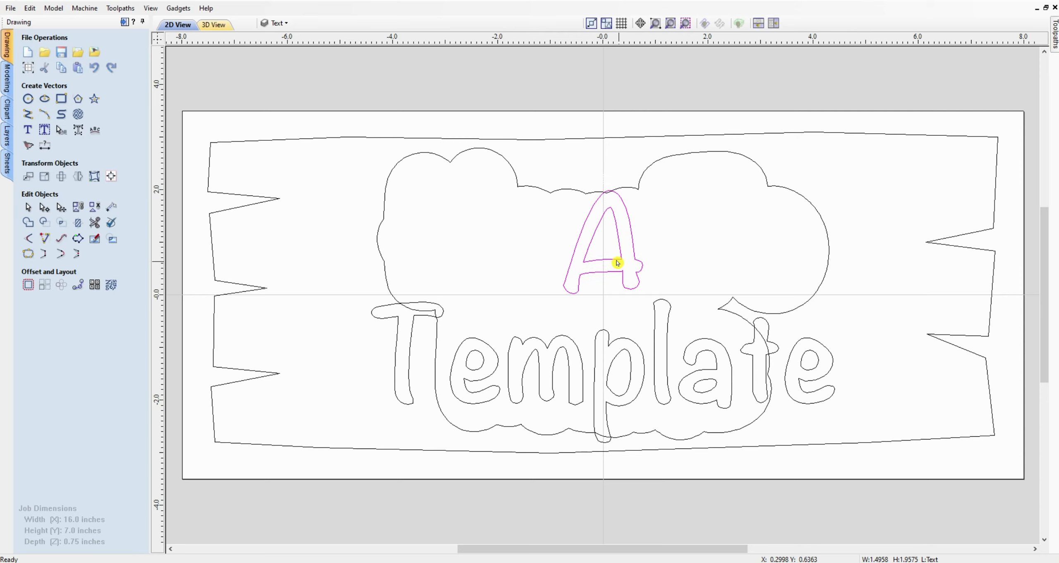
Nudge the "Template" text up closer to the "A", clear of the board's lower edge.
{"action": "left_click", "coordinate": [612, 340]}
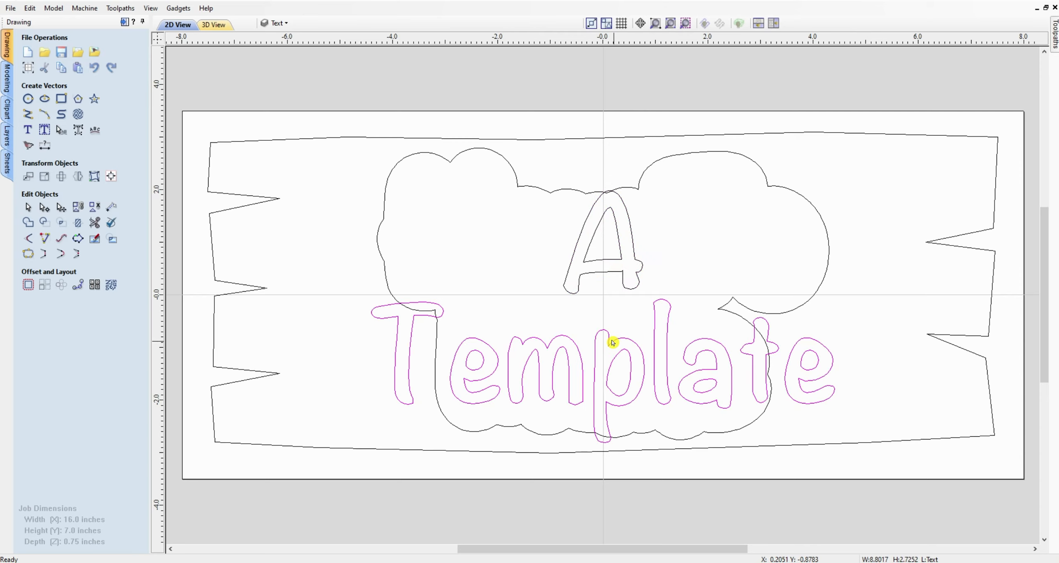
{"action": "key", "text": "Up"}
{"action": "key", "text": "Up"}
{"action": "key", "text": "Up"}
{"action": "key", "text": "Up"}
{"action": "key", "text": "Up"}
{"action": "key", "text": "Up"}
{"action": "key", "text": "Up"}
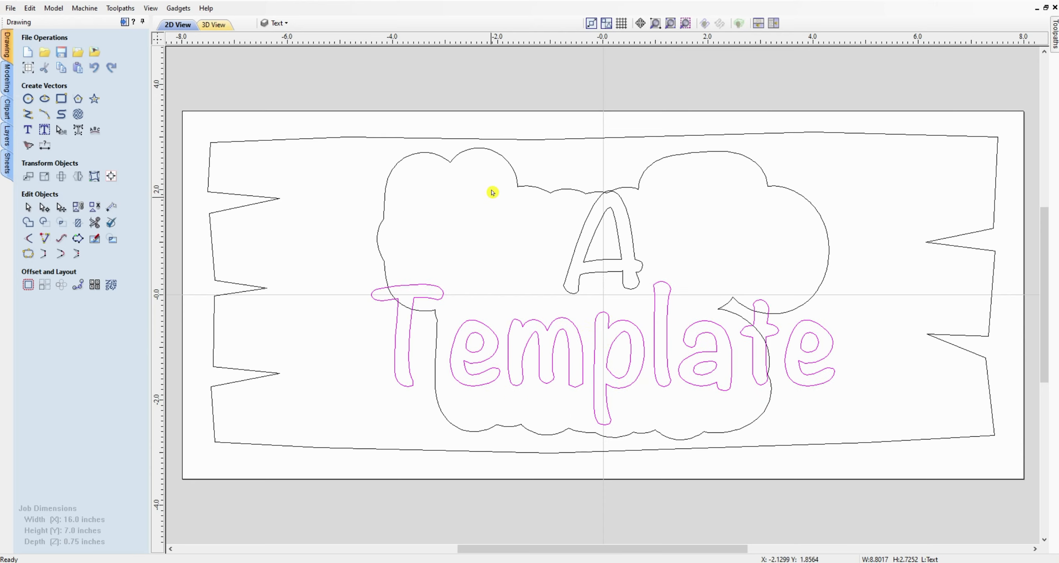
Delete the old offset outline that surrounded the "How To Make" lettering.
{"action": "left_click", "coordinate": [516, 186]}
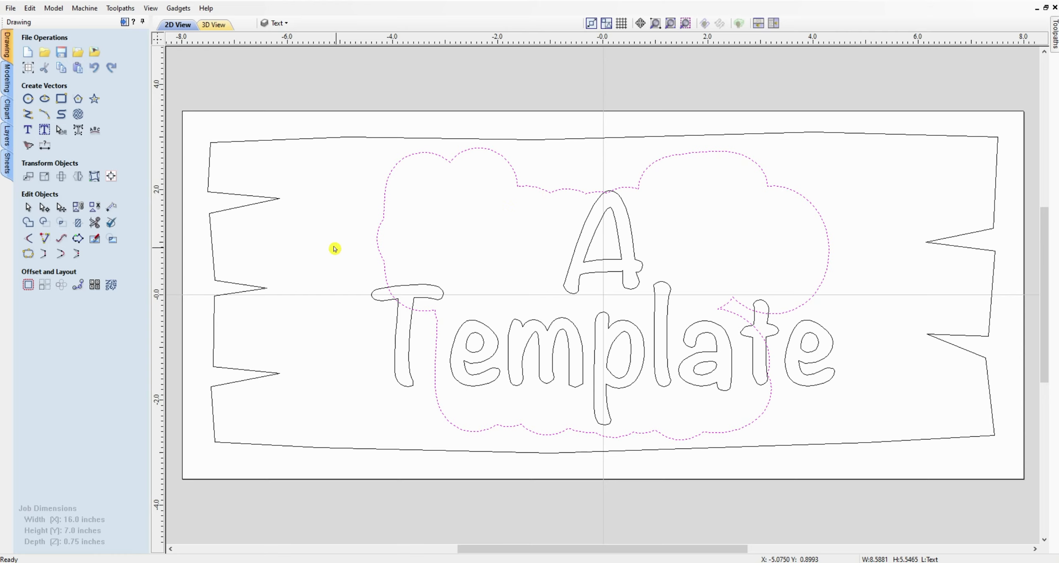
{"action": "key", "text": "Delete"}
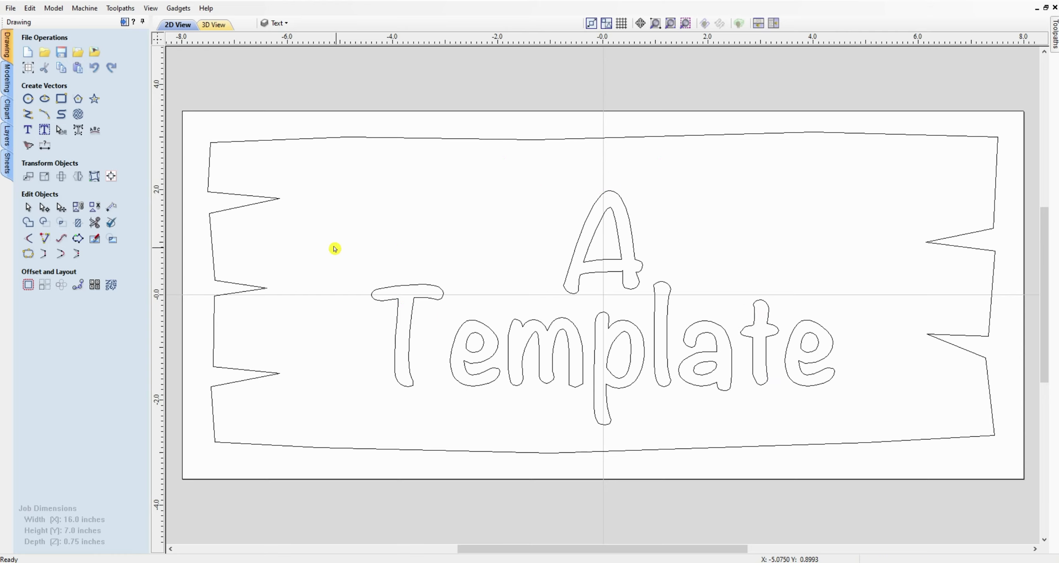
Offset the "A Template" lettering outwards by 0.55 inches to create a surrounding outline.
{"action": "left_click_drag", "start_coordinate": [643, 335], "coordinate": [546, 262]}
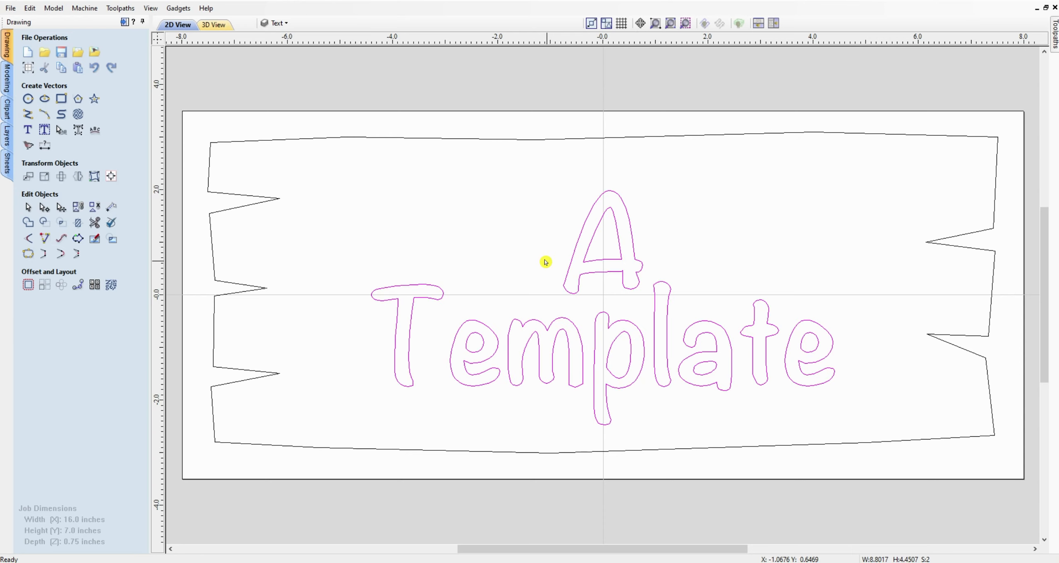
{"action": "left_click", "coordinate": [28, 284]}
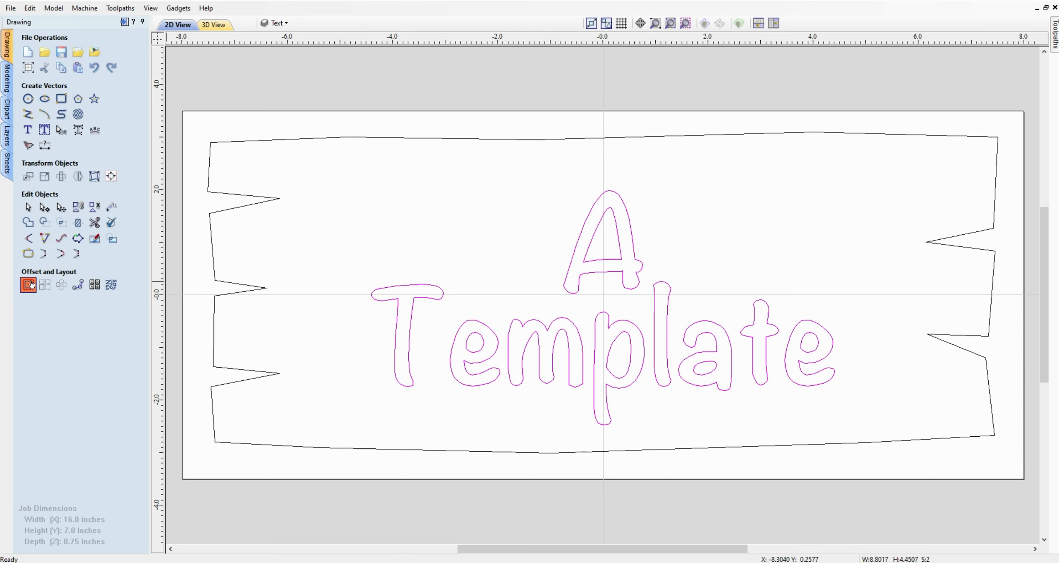
{"action": "left_click", "coordinate": [44, 196]}
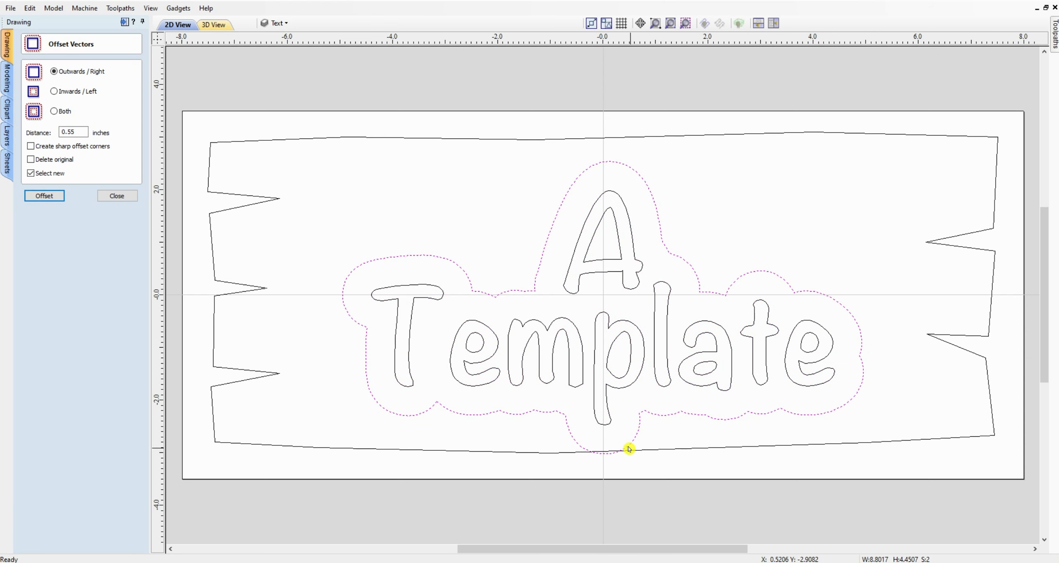
Nudge the lettering and its offset outline up together, clear of the board's lower edge, and finish offsetting.
{"action": "left_click", "coordinate": [683, 433]}
{"action": "left_click_drag", "start_coordinate": [840, 421], "coordinate": [606, 247]}
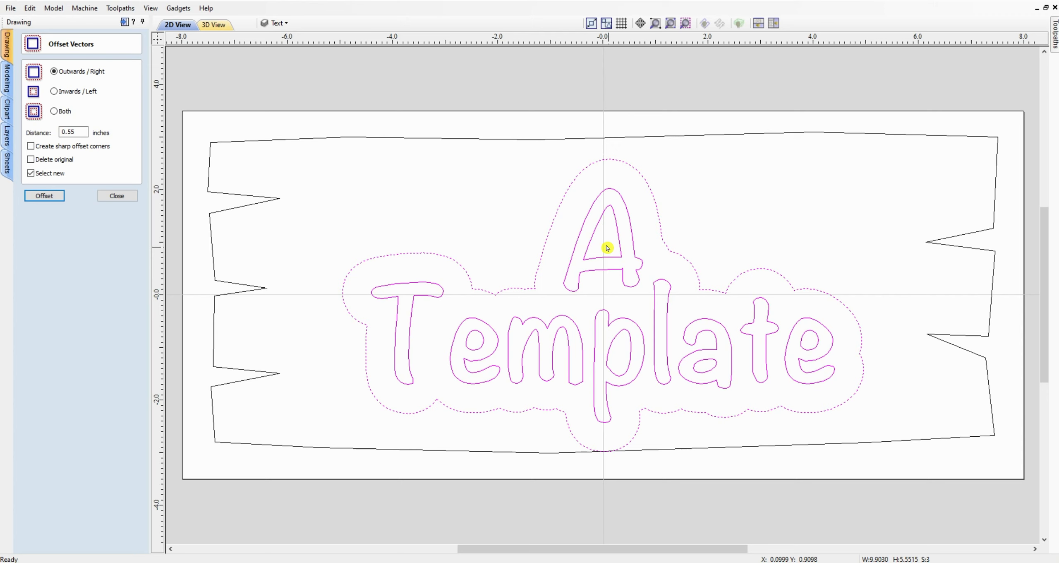
{"action": "key", "text": "Up"}
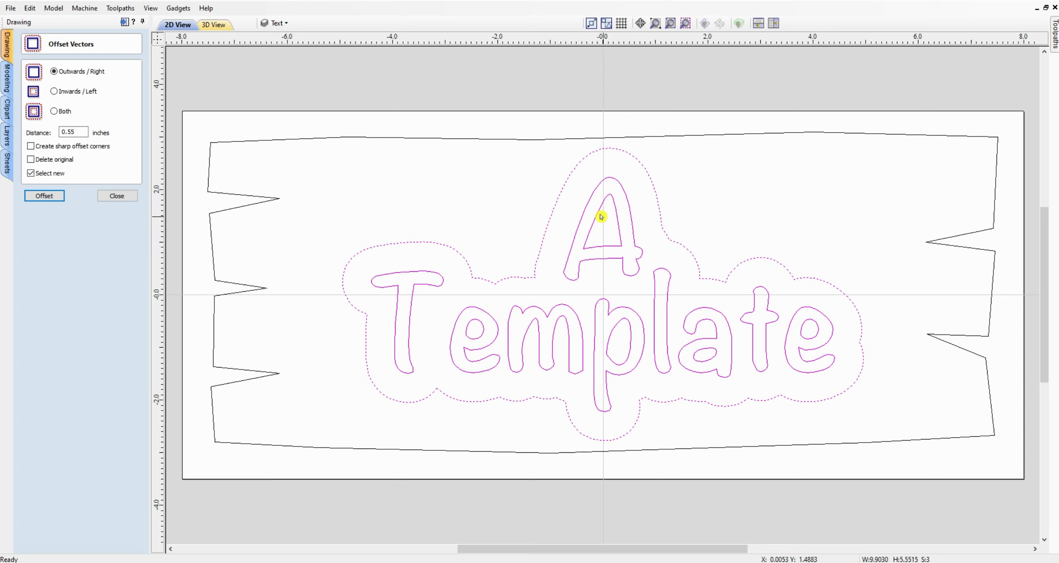
{"action": "left_click", "coordinate": [415, 200]}
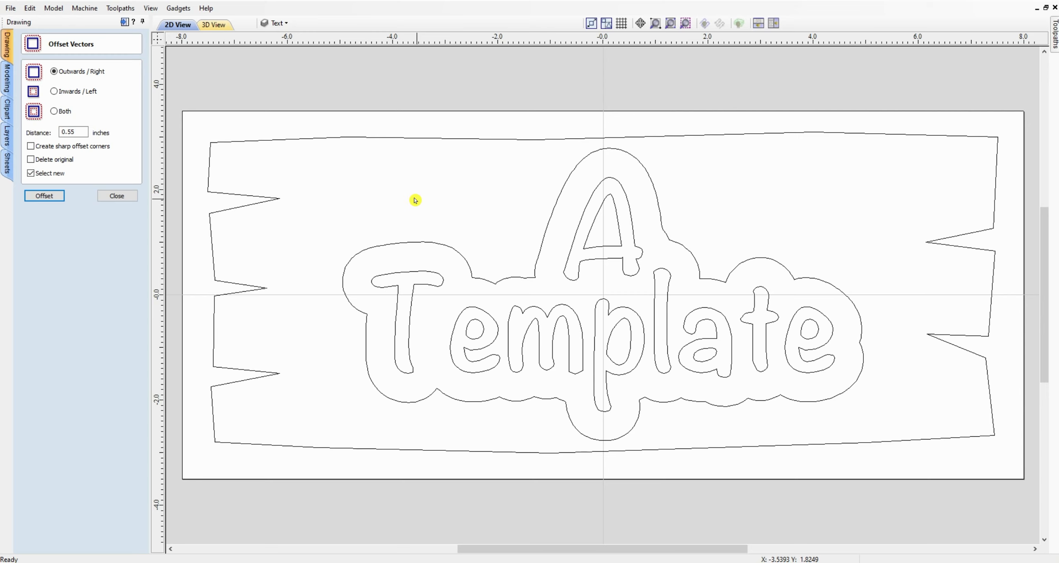
{"action": "left_click", "coordinate": [110, 196]}
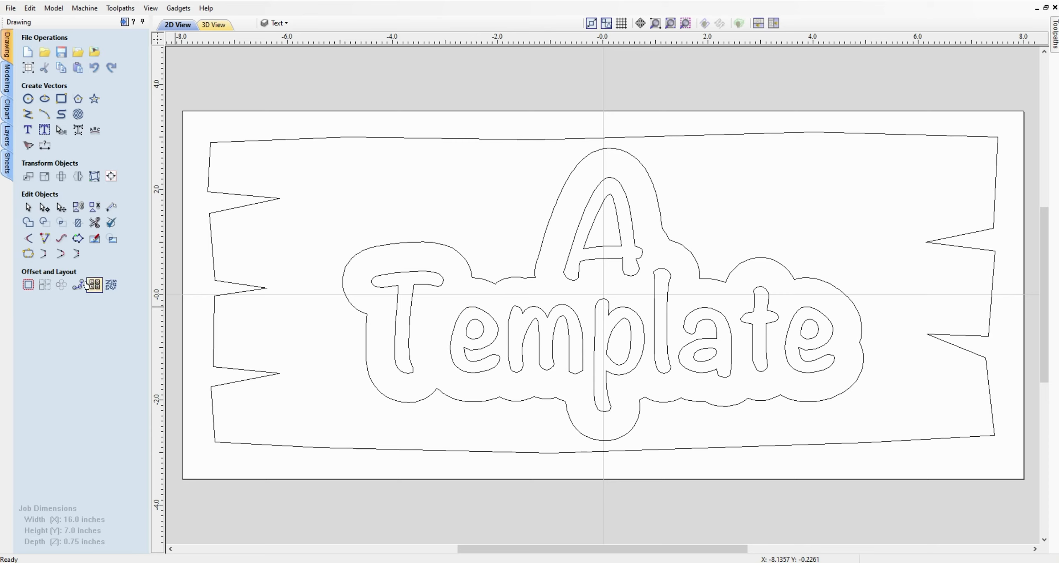
Recalculate the Pocket 1 [Clear 1] toolpath for the new lettering and outline.
{"action": "left_click", "coordinate": [123, 21]}
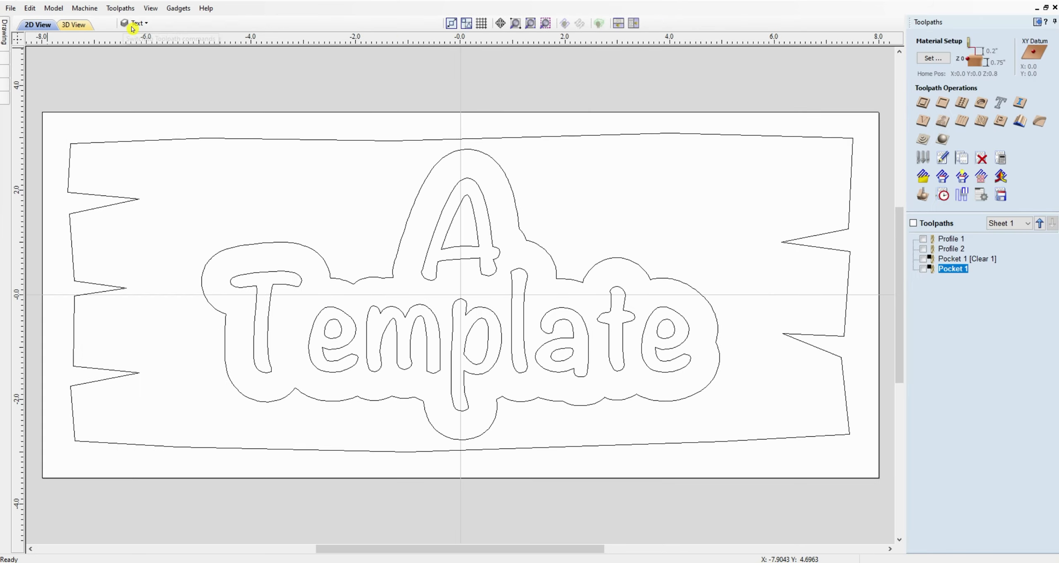
{"action": "left_click", "coordinate": [945, 258]}
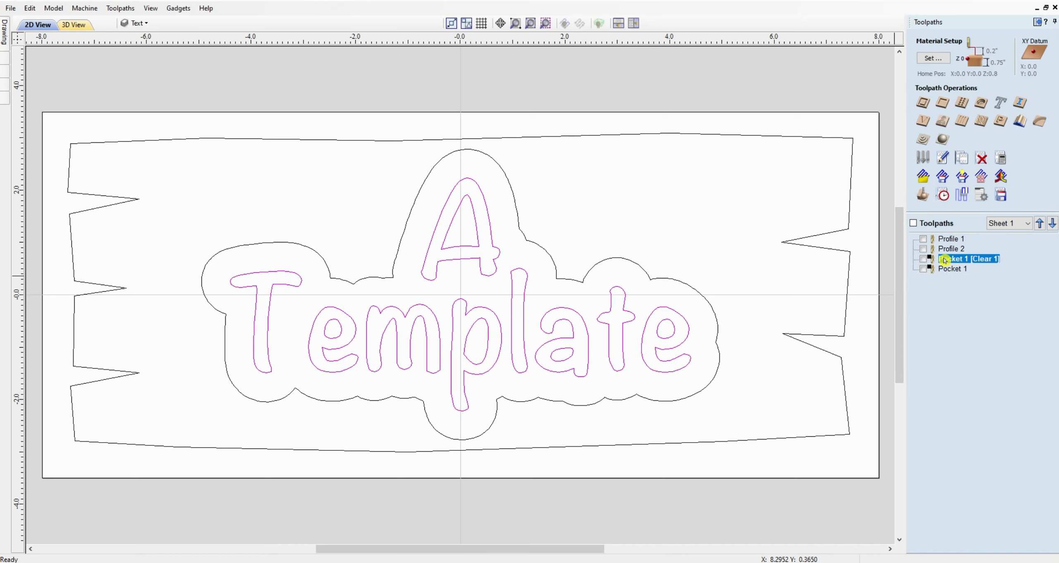
{"action": "double_click", "coordinate": [944, 259]}
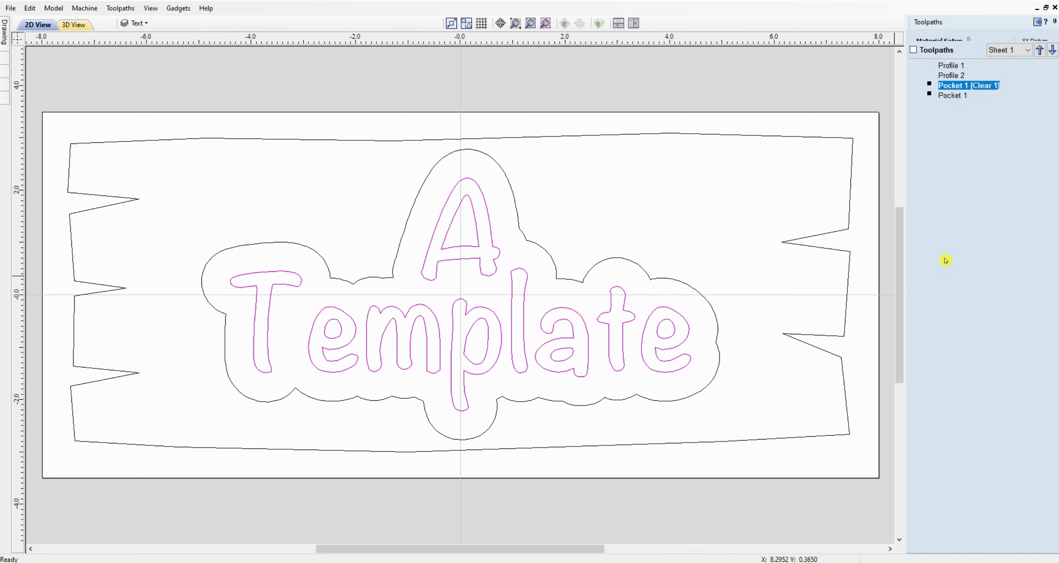
{"action": "left_click", "coordinate": [935, 435]}
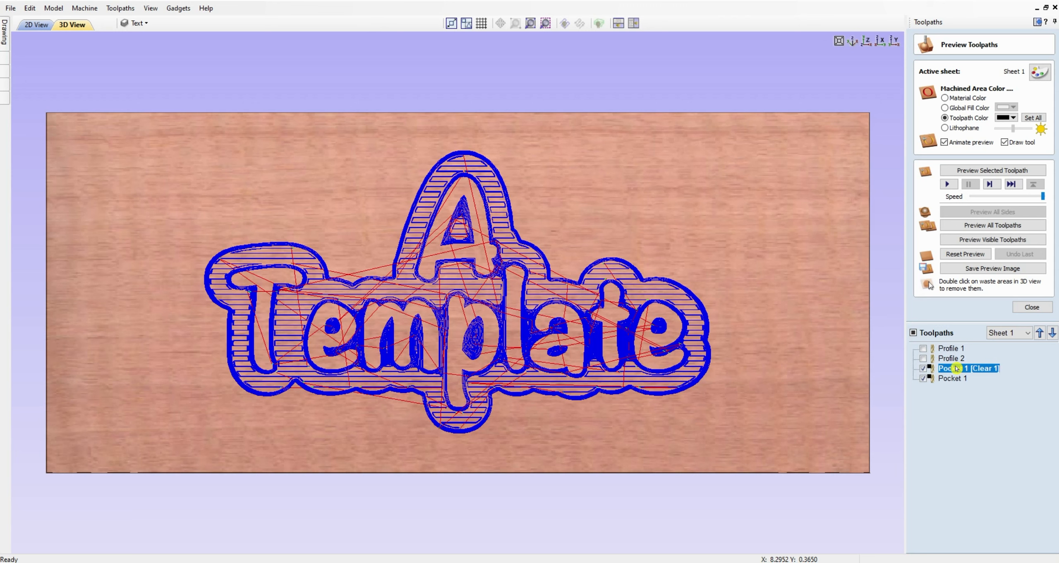
Leave the preview and recalculate the Pocket 1 toolpath with the new vectors.
{"action": "left_click", "coordinate": [951, 378]}
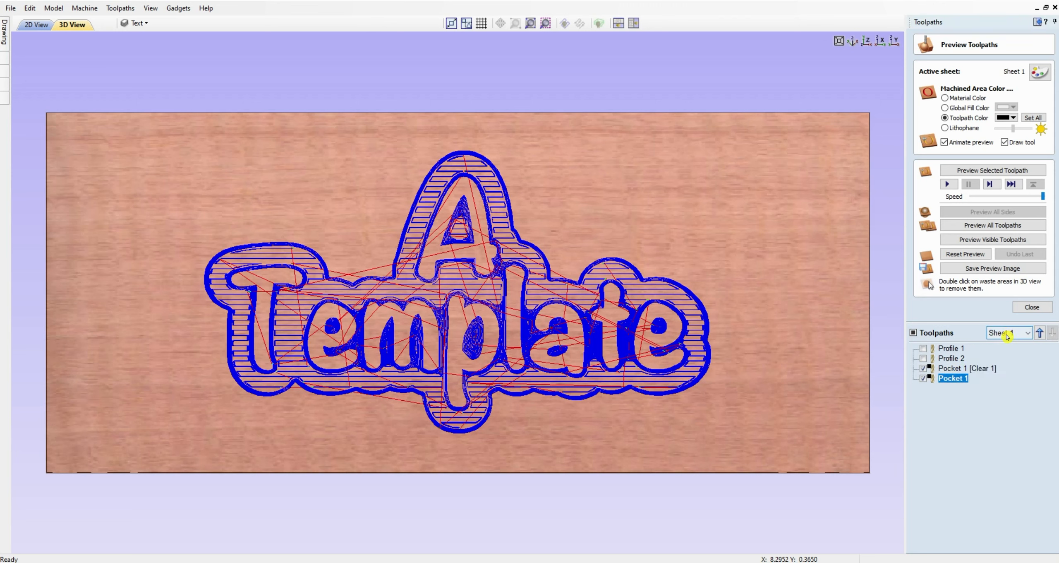
{"action": "left_click", "coordinate": [1031, 307]}
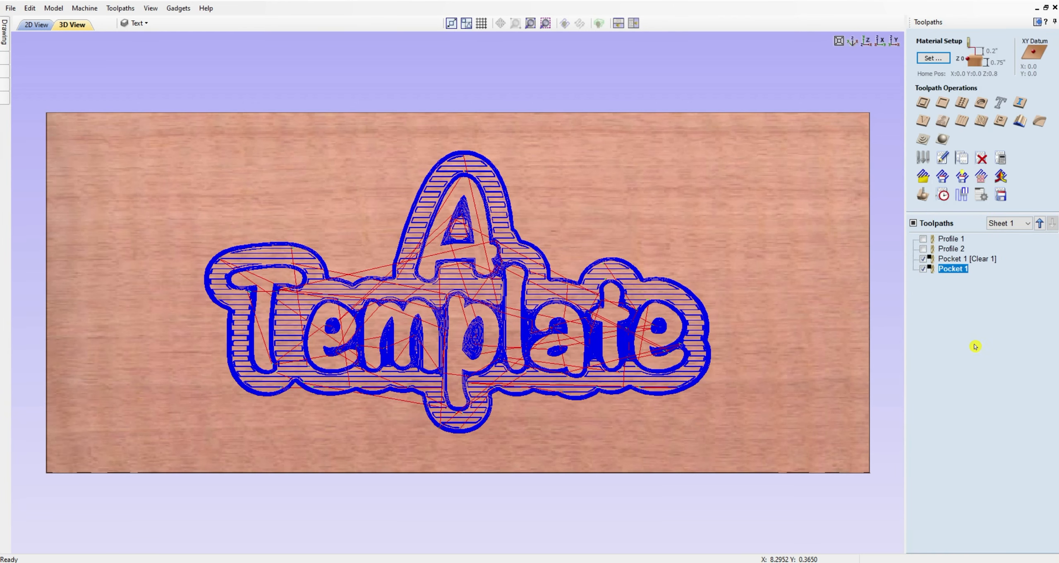
{"action": "double_click", "coordinate": [948, 269]}
{"action": "left_click", "coordinate": [940, 435]}
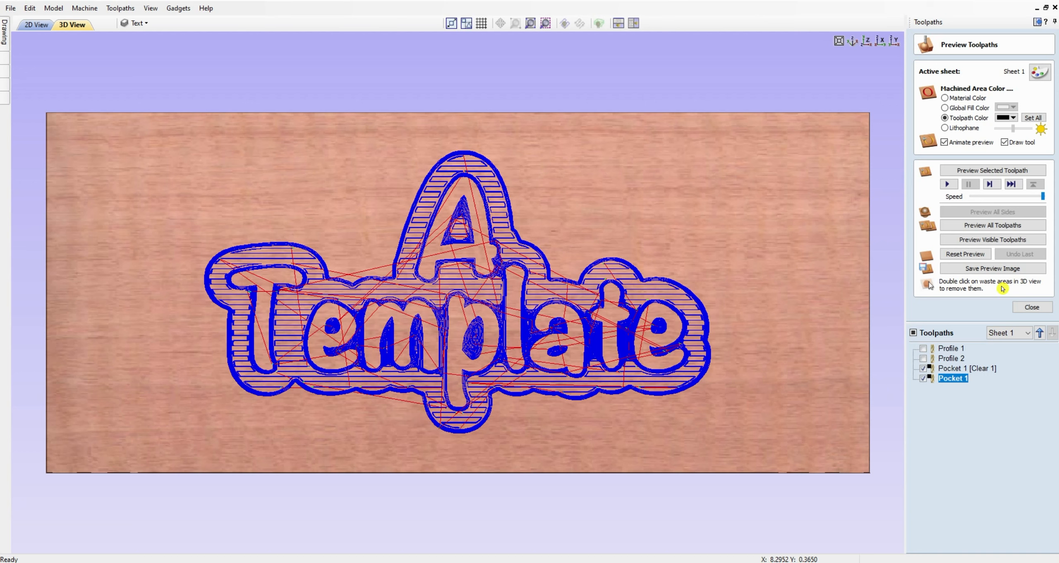
Reset the preview, show the Profile 1 and Profile 2 toolpaths, and simulate all toolpaths.
{"action": "left_click", "coordinate": [972, 255]}
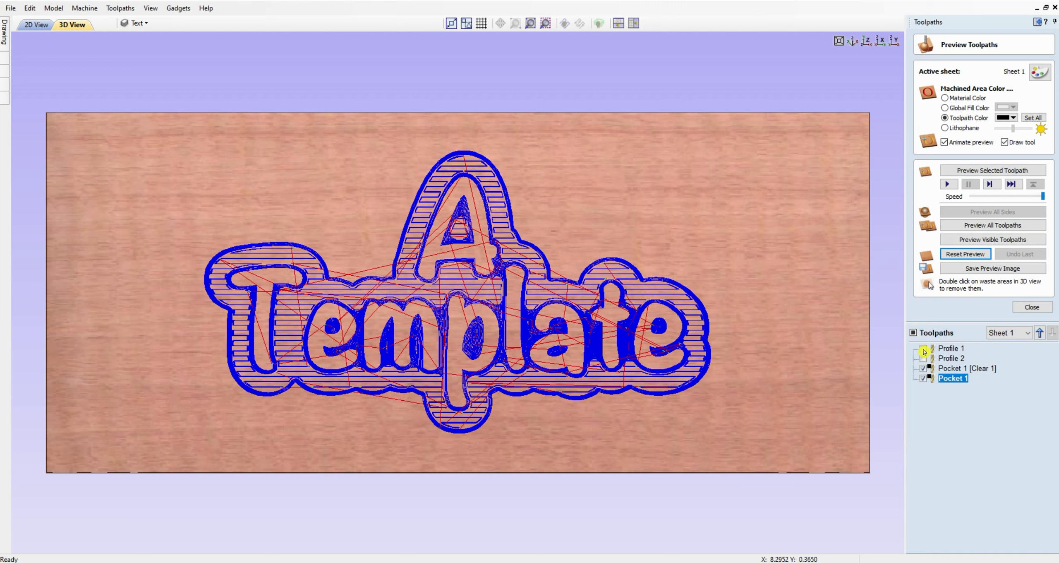
{"action": "left_click", "coordinate": [923, 348]}
{"action": "left_click", "coordinate": [923, 358]}
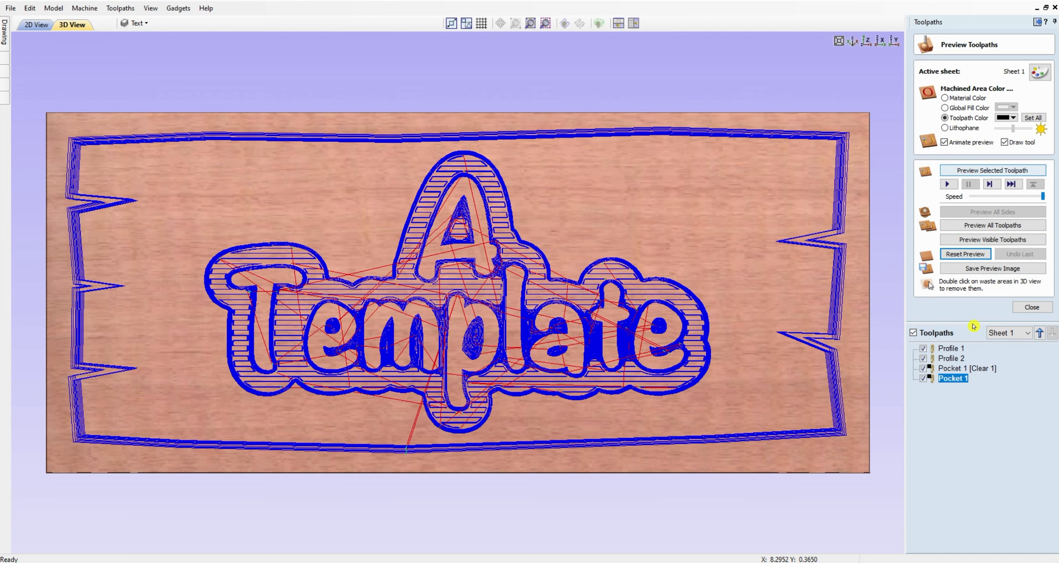
{"action": "left_click", "coordinate": [984, 226]}
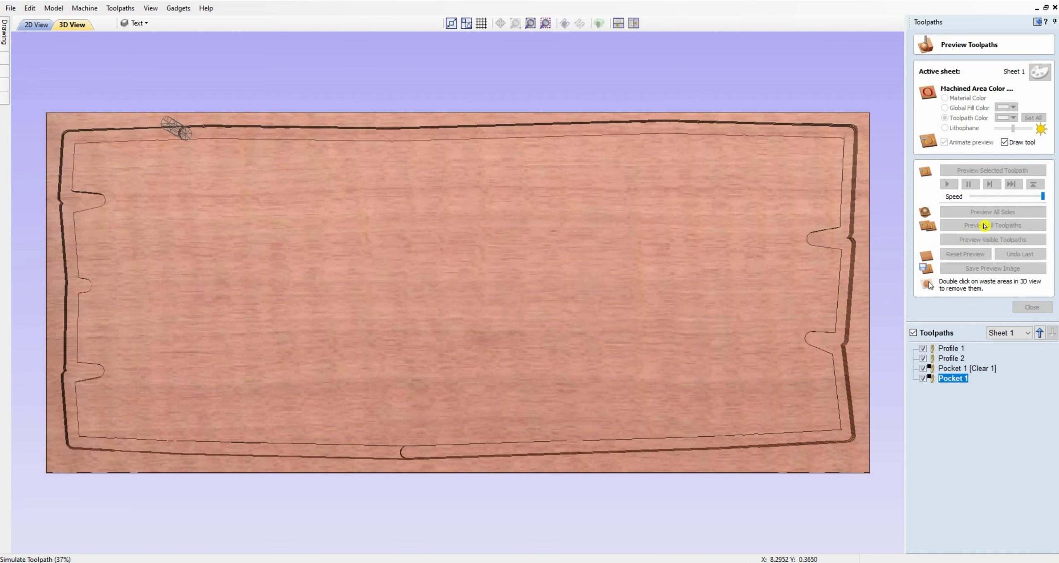